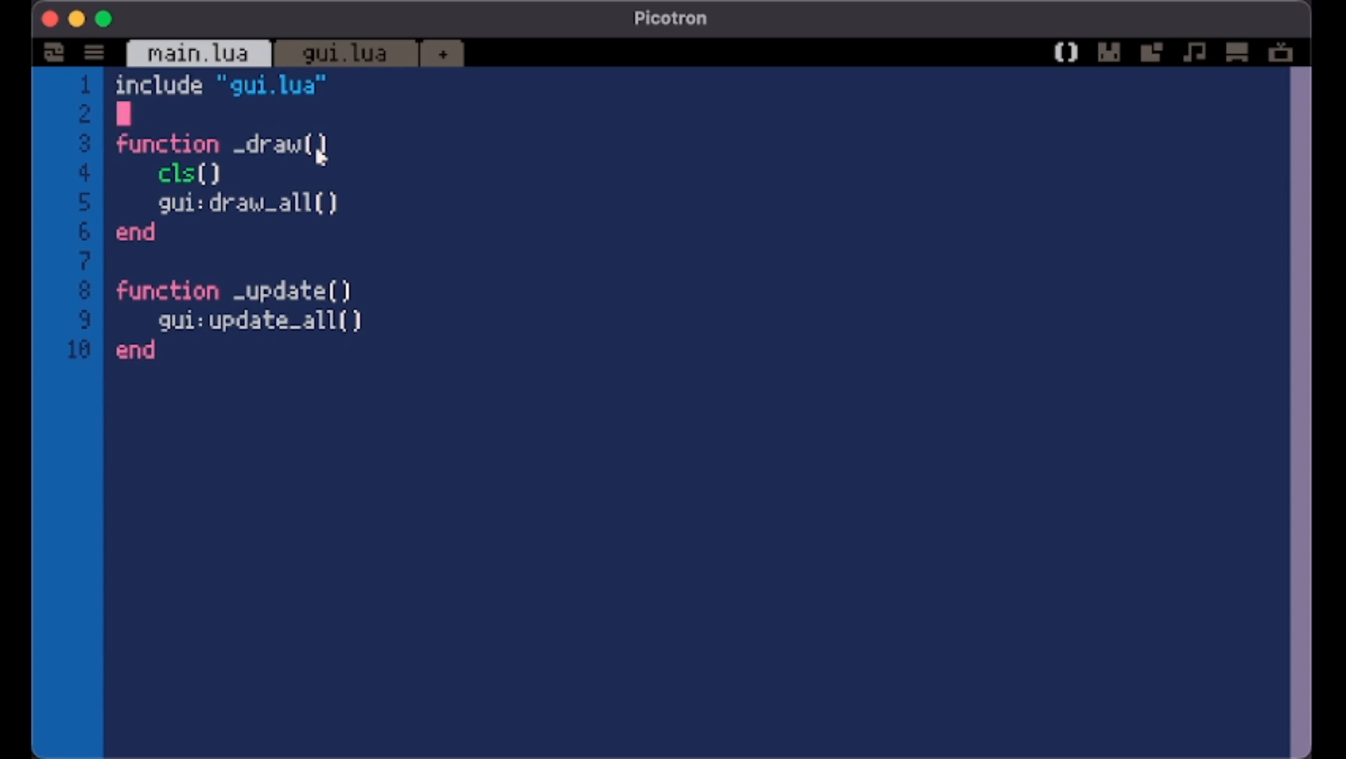
Preview the running GUI from gui.lua with Ctrl+R and return to the code
{"action": "left_click", "coordinate": [344, 53]}
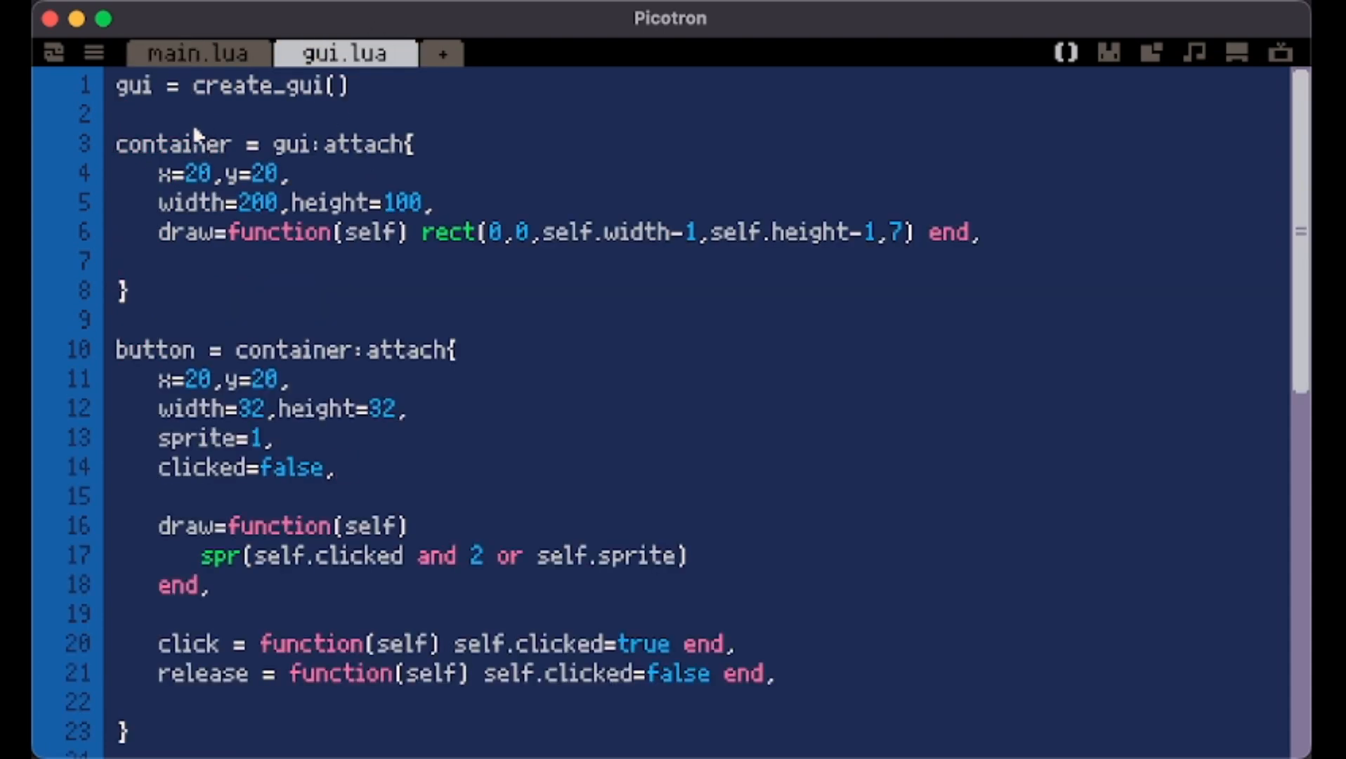
{"action": "key", "text": "ctrl+s"}
{"action": "key", "text": "ctrl+r"}
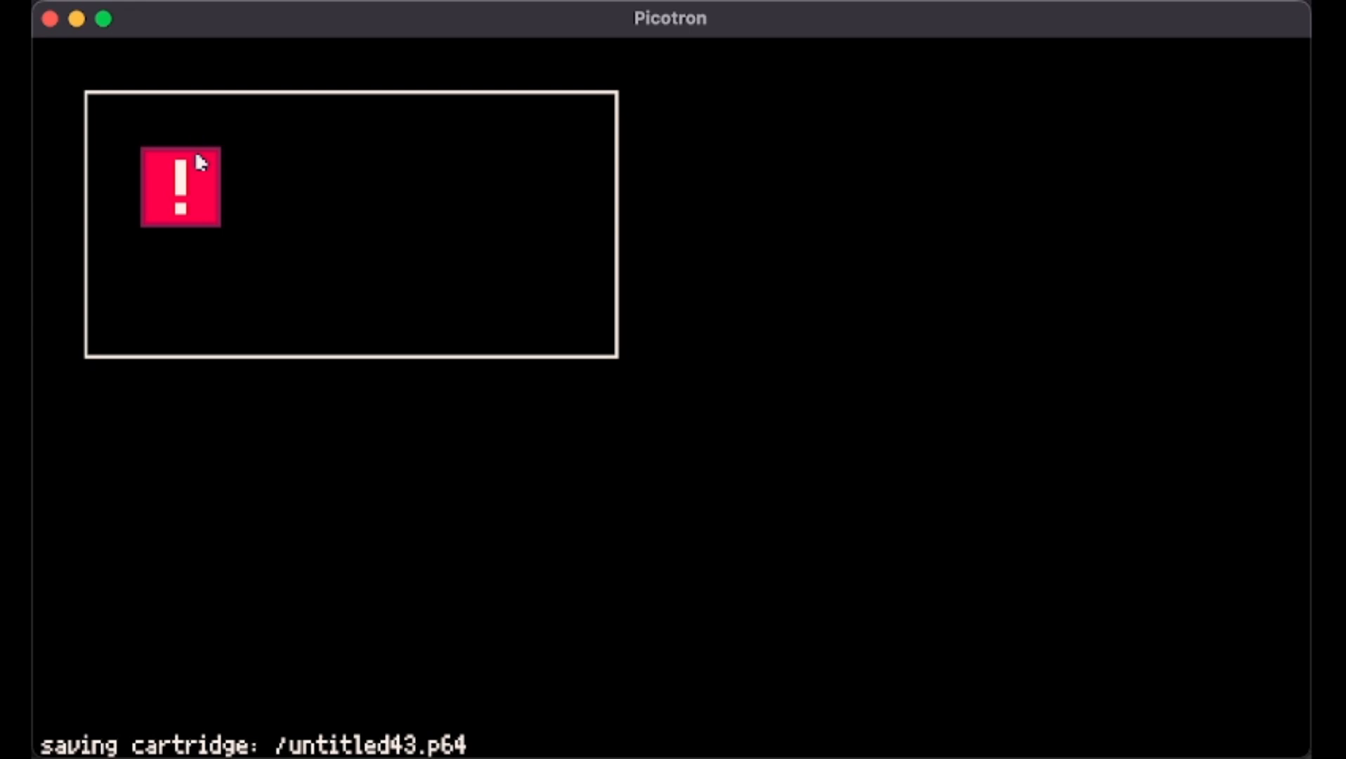
{"action": "key", "text": "Escape"}
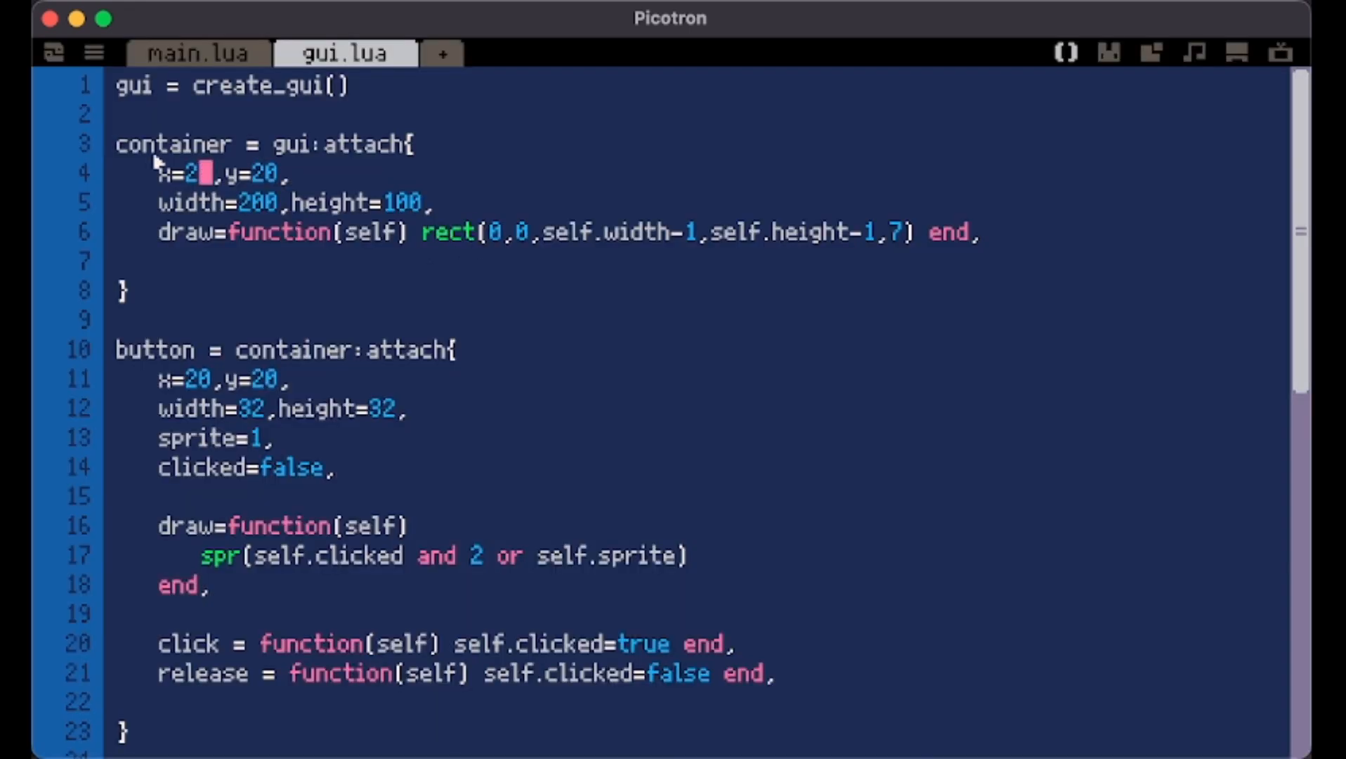
Point out the container and button definitions and the button's click and release handlers
{"action": "double_click", "coordinate": [154, 145]}
{"action": "double_click", "coordinate": [148, 350]}
{"action": "left_click", "coordinate": [213, 556]}
{"action": "left_click", "coordinate": [162, 643]}
{"action": "left_click_drag", "start_coordinate": [162, 643], "coordinate": [329, 629]}
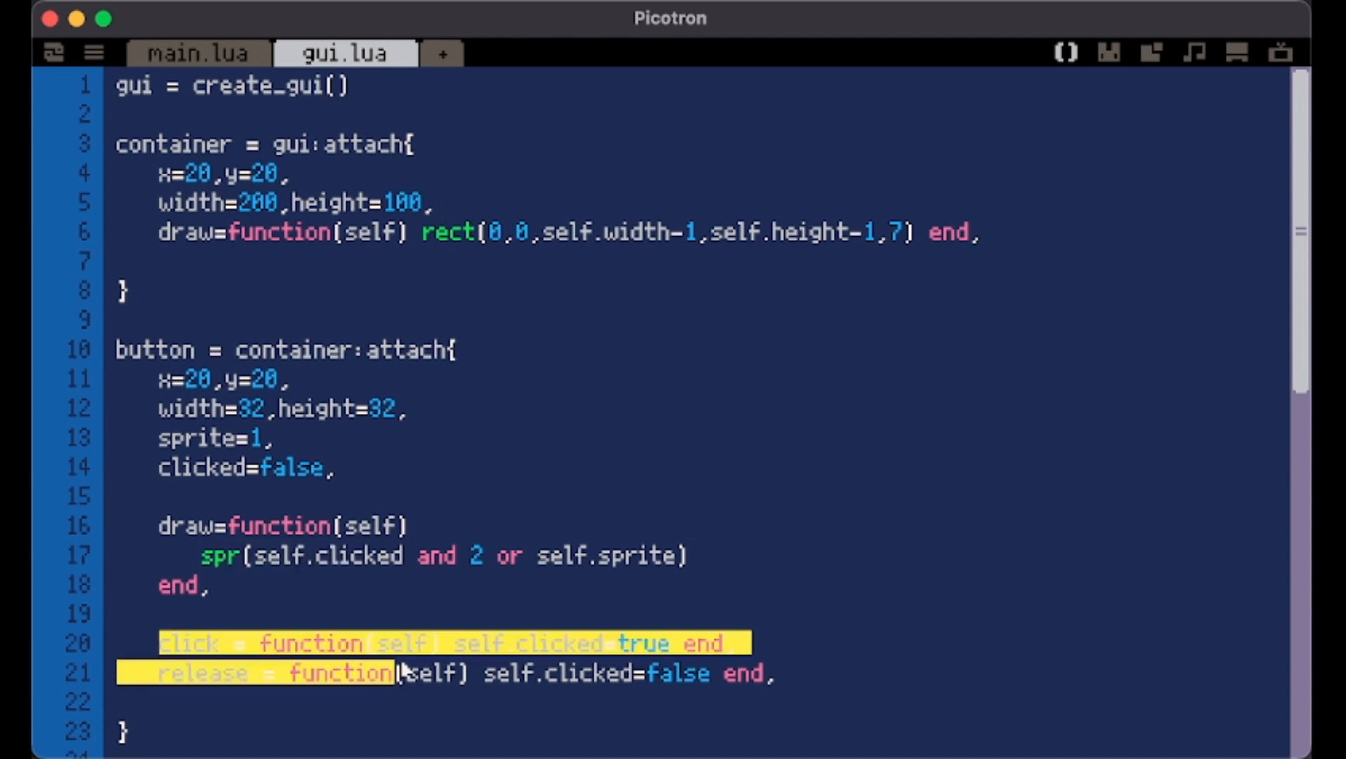
{"action": "double_click", "coordinate": [205, 644]}
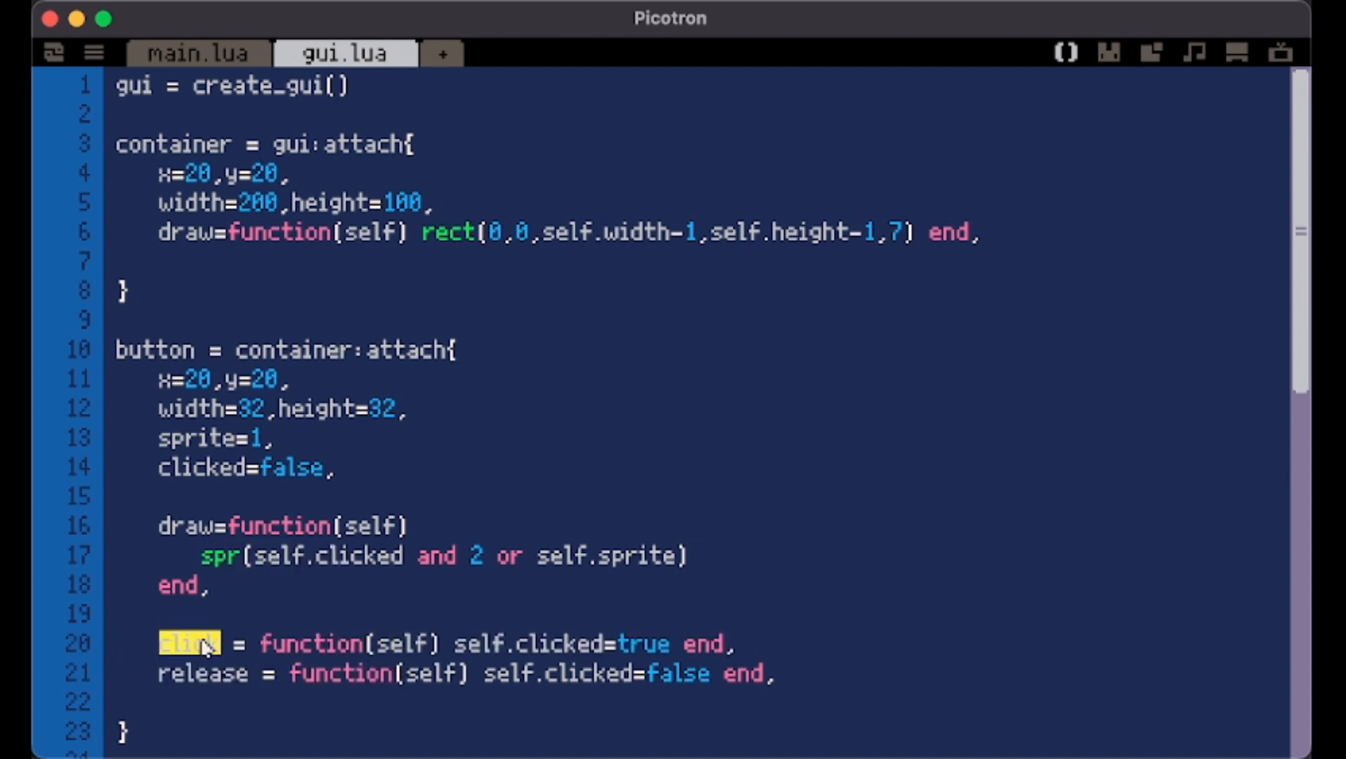
{"action": "left_click", "coordinate": [218, 674]}
{"action": "double_click", "coordinate": [218, 674]}
{"action": "left_click", "coordinate": [178, 648]}
{"action": "double_click", "coordinate": [178, 644]}
Show that click sets the button's clicked property true and release sets it false
{"action": "double_click", "coordinate": [163, 349]}
{"action": "double_click", "coordinate": [210, 468]}
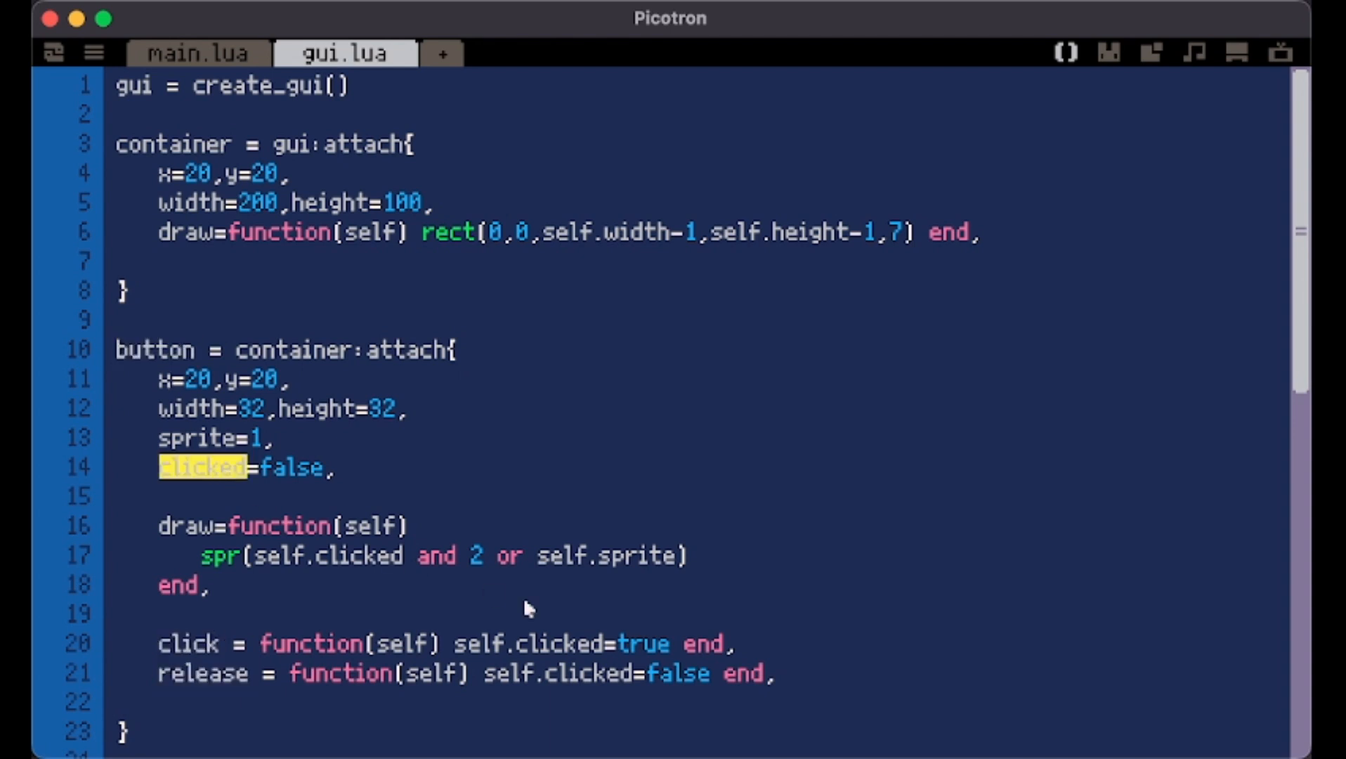
{"action": "double_click", "coordinate": [631, 644]}
{"action": "double_click", "coordinate": [178, 674]}
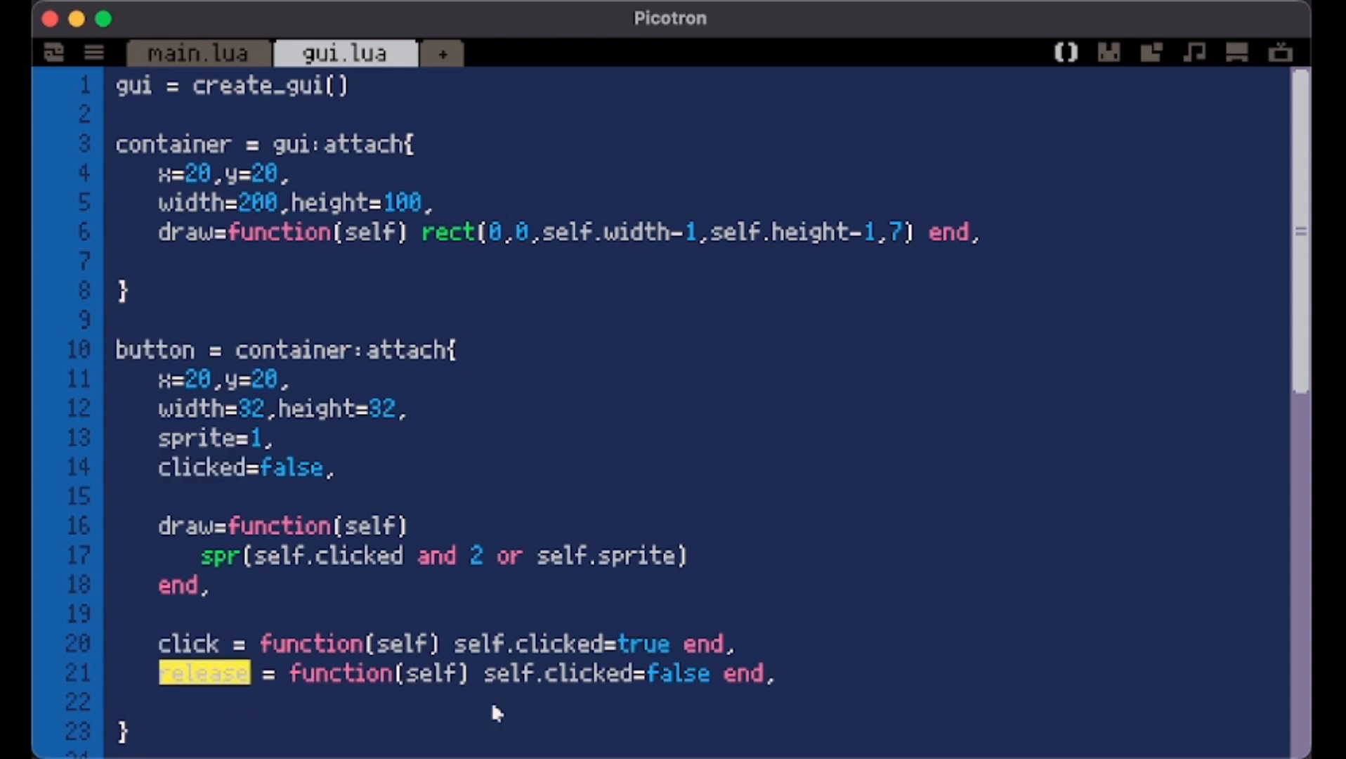
{"action": "double_click", "coordinate": [675, 674]}
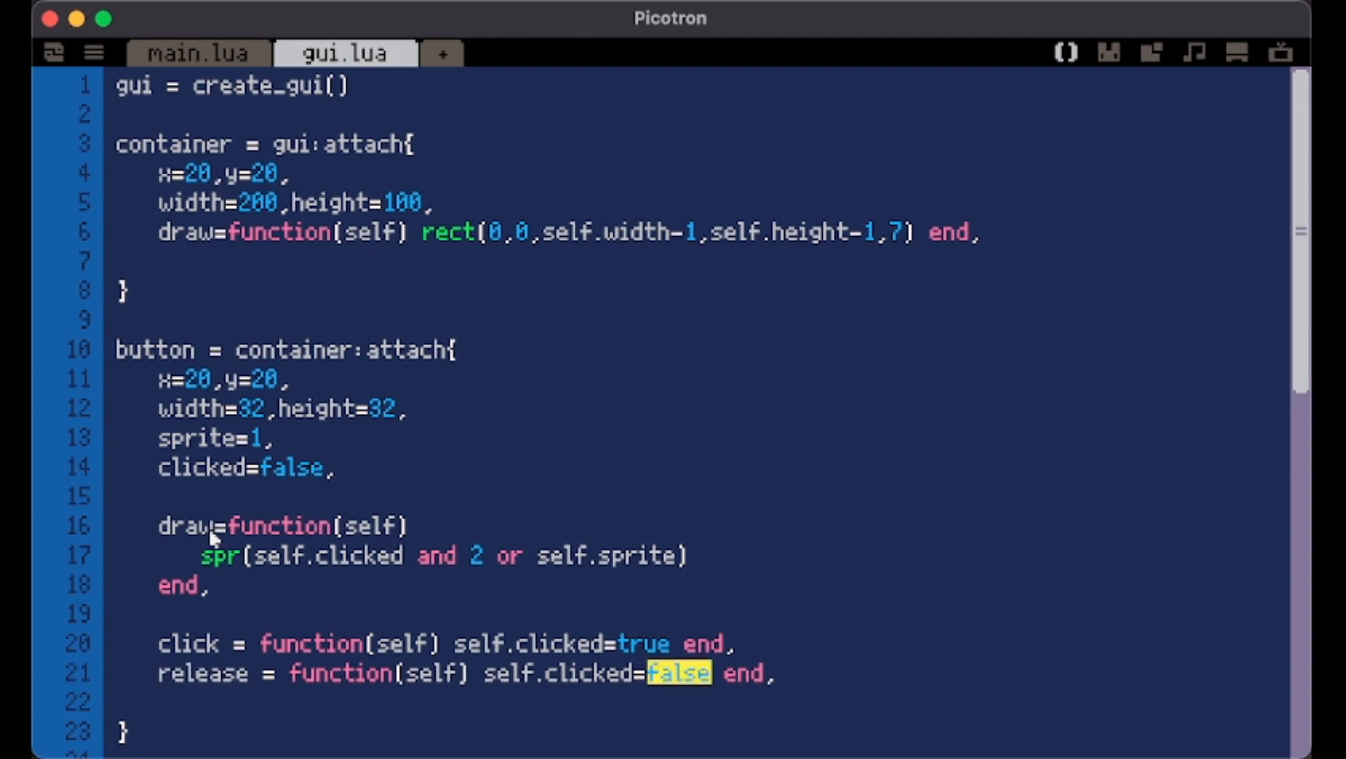
Walk through the draw function's spr call, the pressed sprite 2, and the sprite=1 field
{"action": "left_click_drag", "start_coordinate": [163, 525], "coordinate": [210, 586]}
{"action": "left_click", "coordinate": [121, 526]}
{"action": "left_click", "coordinate": [258, 556]}
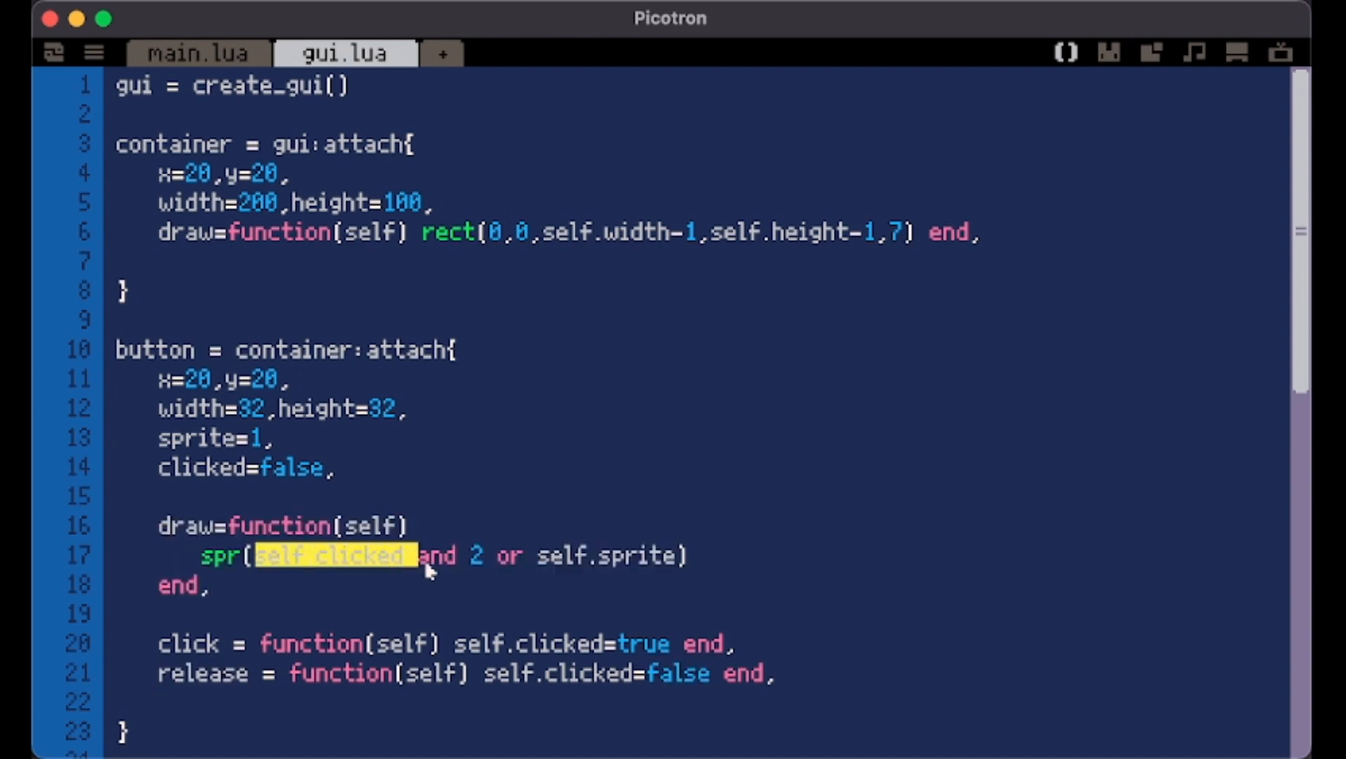
{"action": "left_click", "coordinate": [1109, 53]}
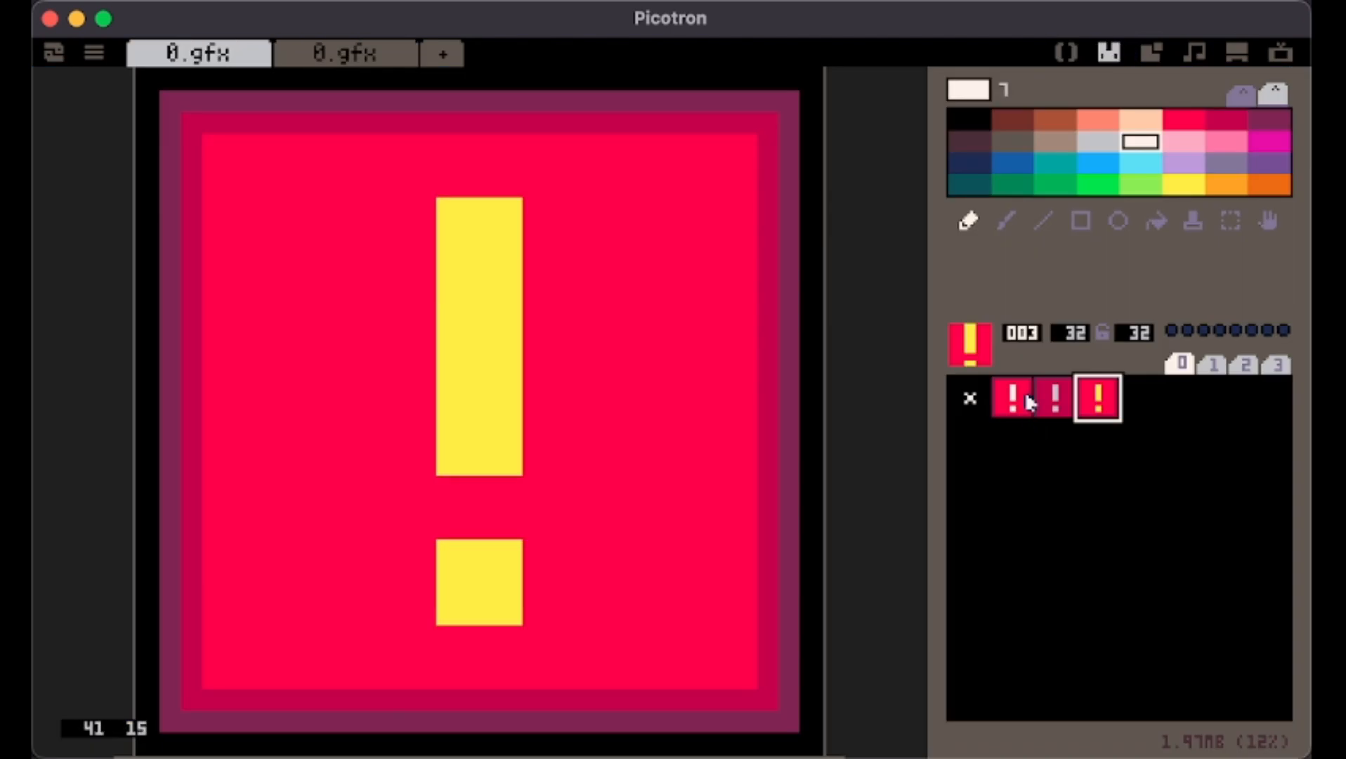
{"action": "left_click", "coordinate": [1055, 397]}
{"action": "left_click", "coordinate": [1065, 53]}
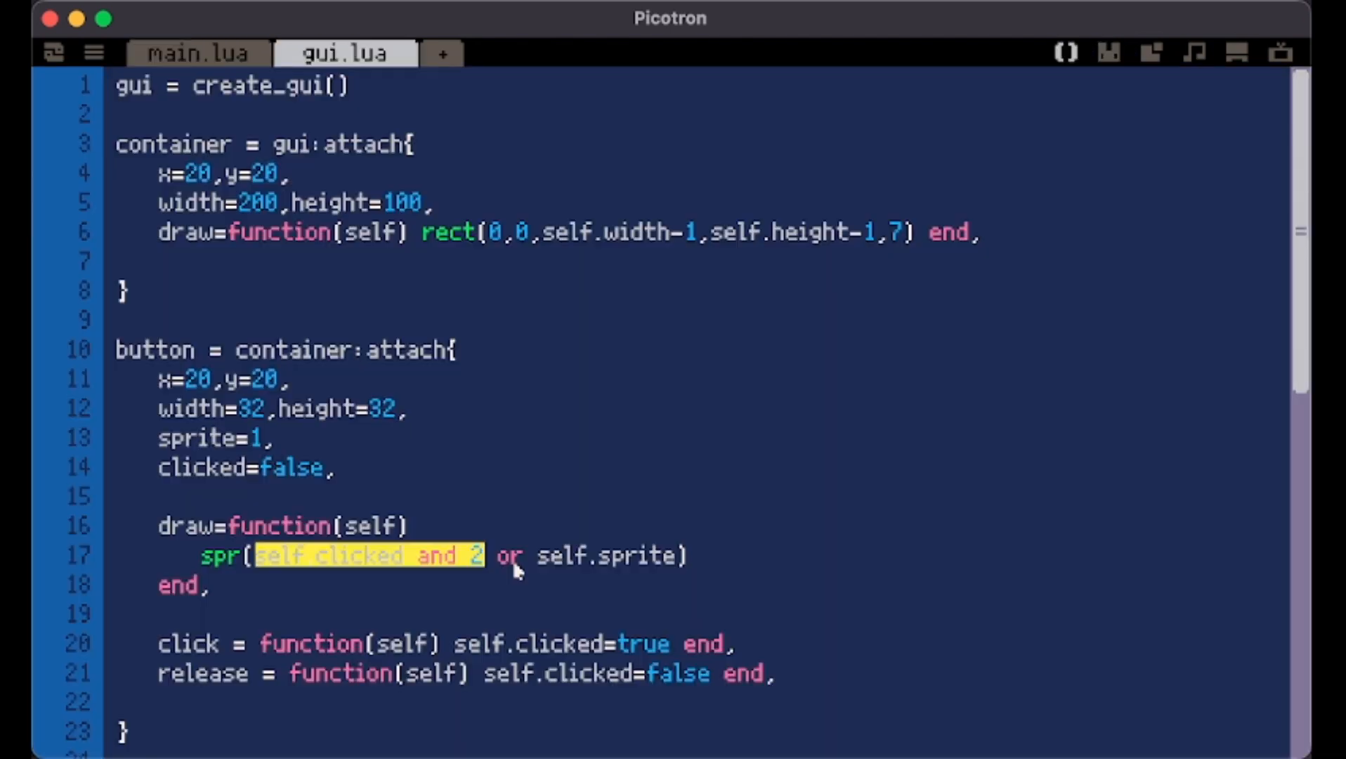
{"action": "left_click_drag", "start_coordinate": [538, 556], "coordinate": [673, 555]}
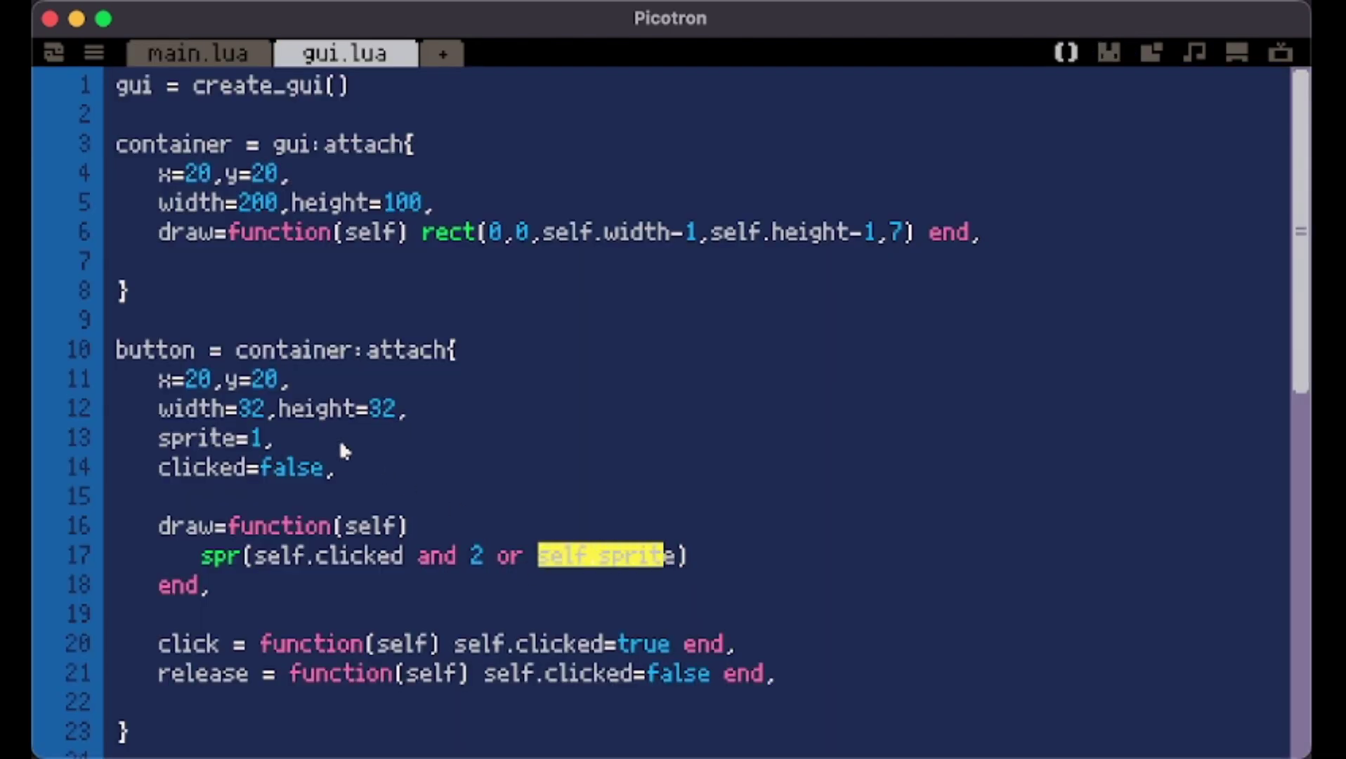
{"action": "left_click_drag", "start_coordinate": [278, 439], "coordinate": [118, 441]}
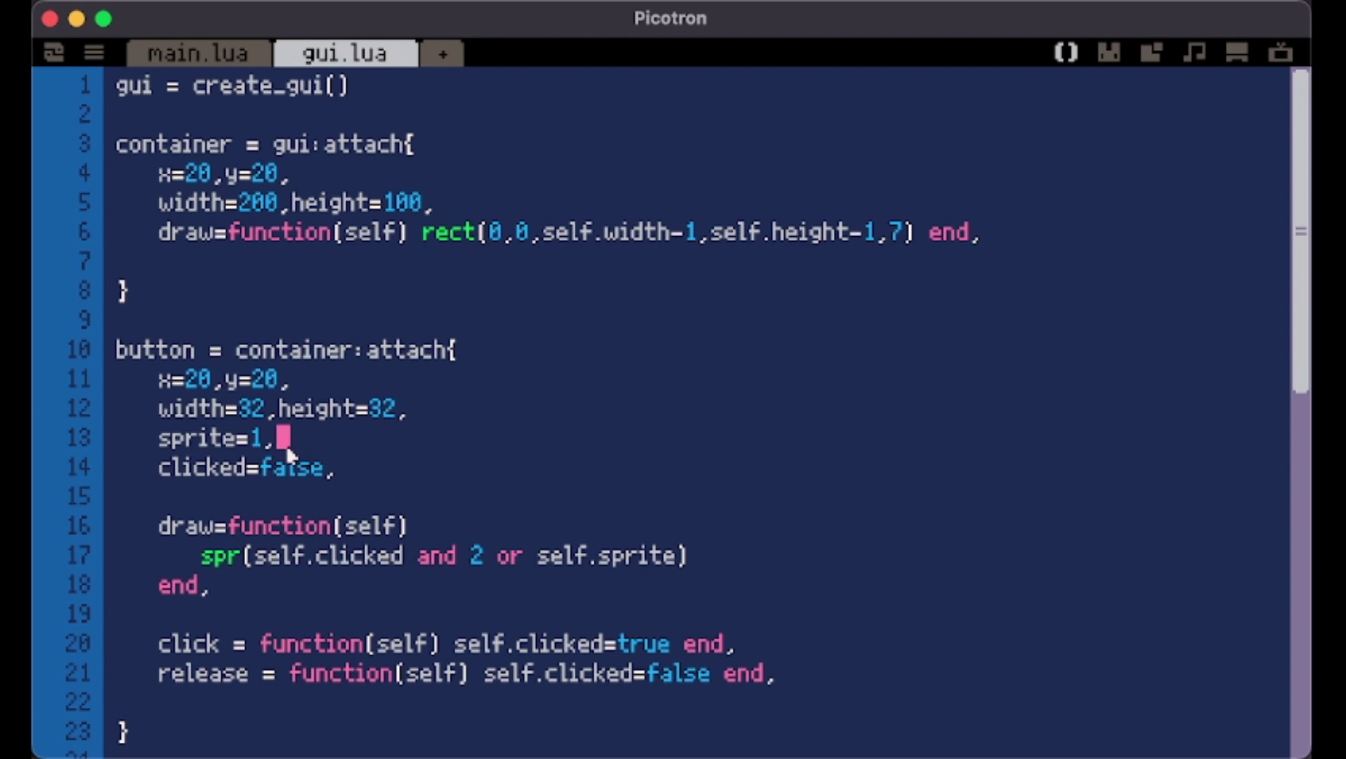
{"action": "left_click", "coordinate": [169, 442]}
Save and run the cartridge and try the button in the running GUI
{"action": "double_click", "coordinate": [147, 347]}
{"action": "left_click", "coordinate": [202, 350]}
{"action": "key", "text": "ctrl+s"}
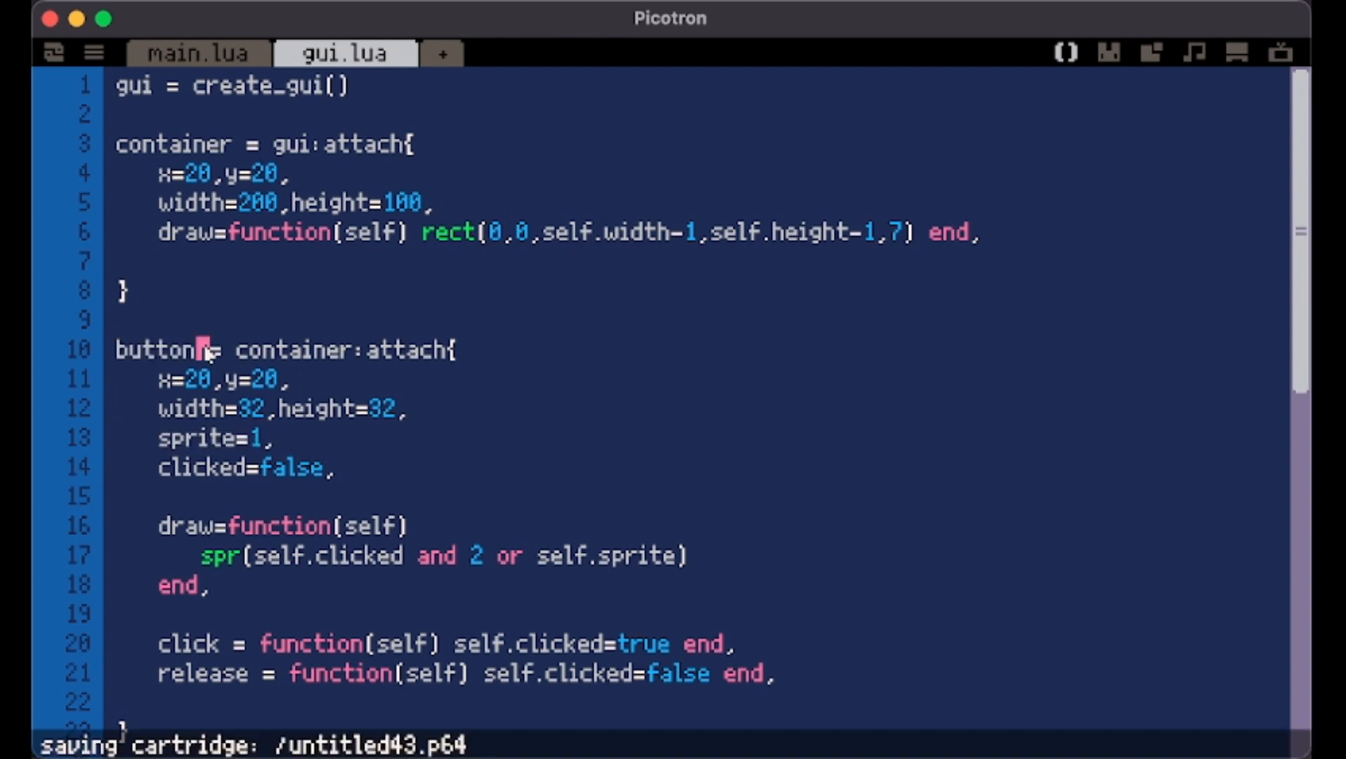
{"action": "key", "text": "ctrl+r"}
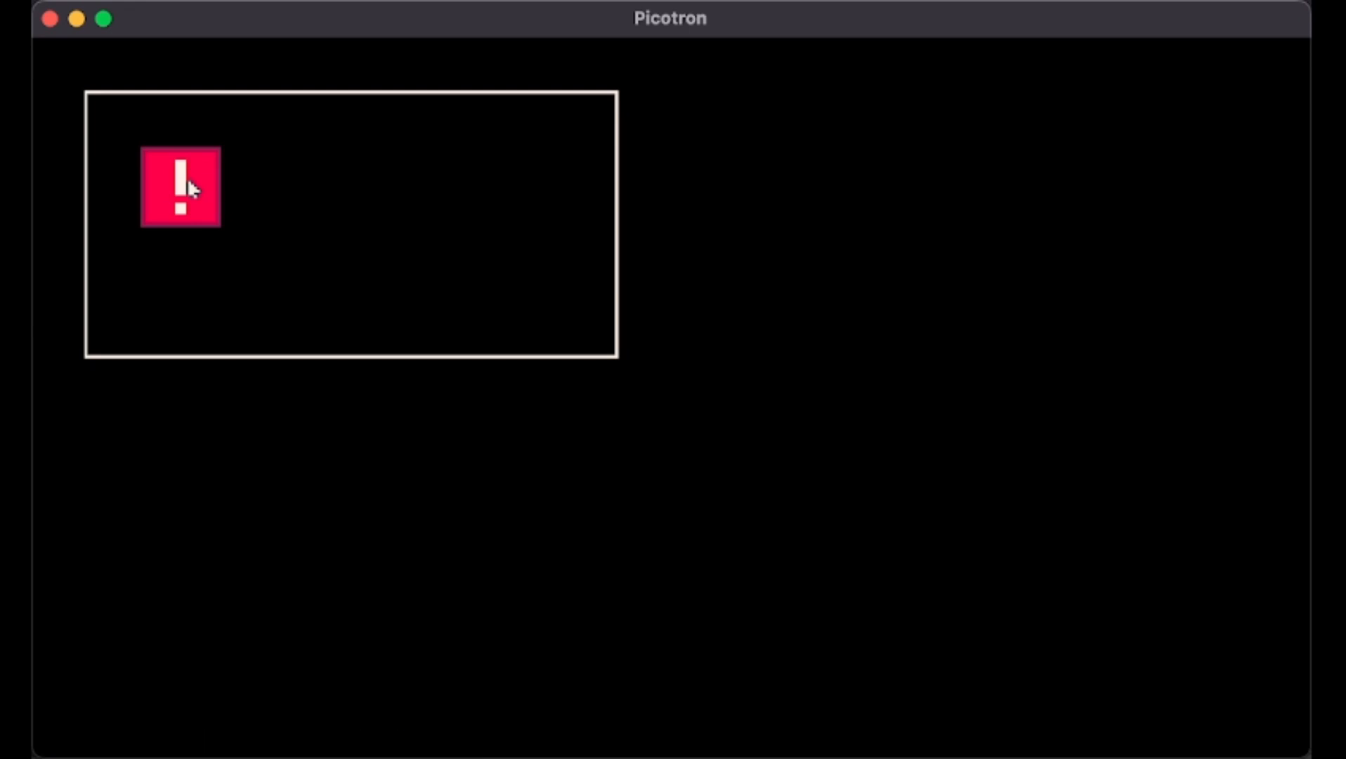
{"action": "left_click", "coordinate": [187, 176]}
Add a tap handler on line 22 that sets the button's x to 100
{"action": "key", "text": "Escape"}
{"action": "left_click", "coordinate": [798, 497]}
{"action": "key", "text": "Return"}
{"action": "type", "text": "tap = function(self) send,"}
{"action": "key", "text": "Left"}
{"action": "key", "text": "Left"}
{"action": "key", "text": "Left"}
{"action": "type", "text": "self.x"}
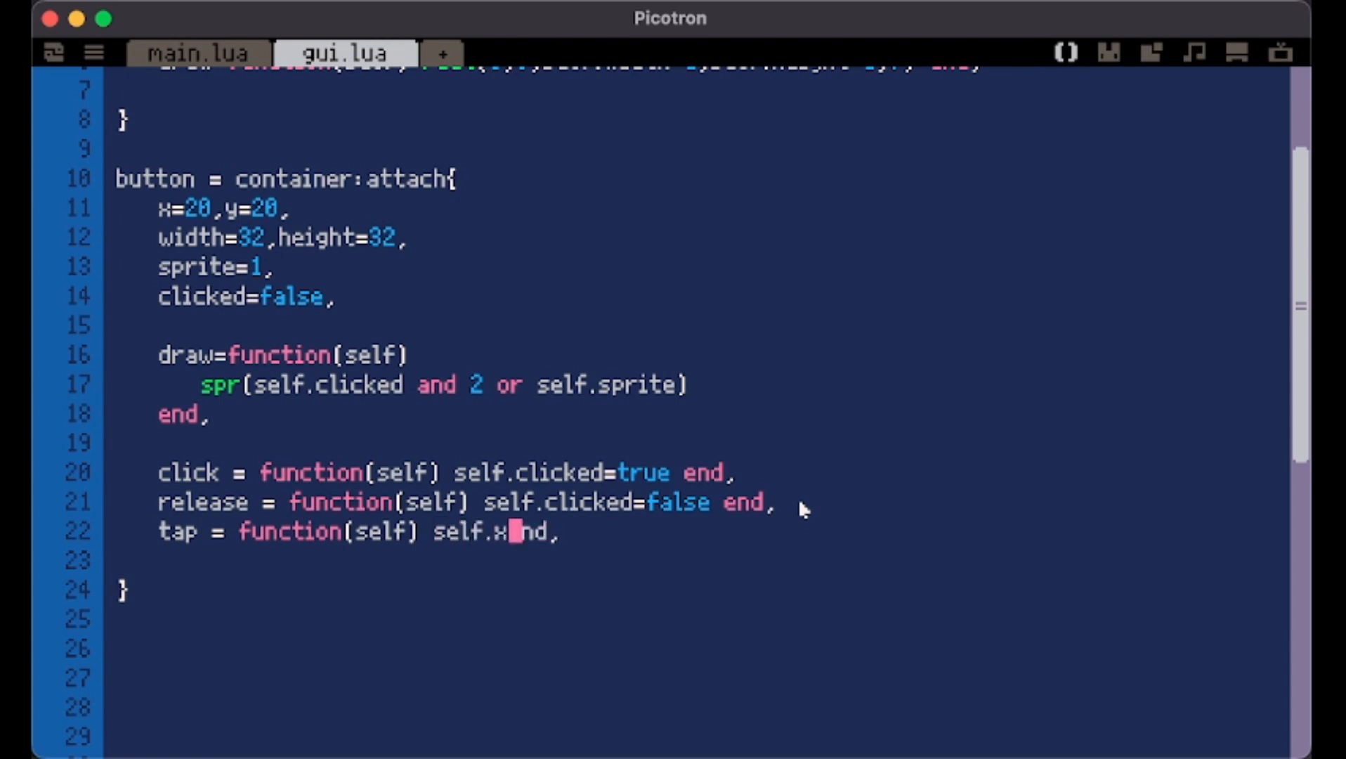
{"action": "type", "text": " = "}
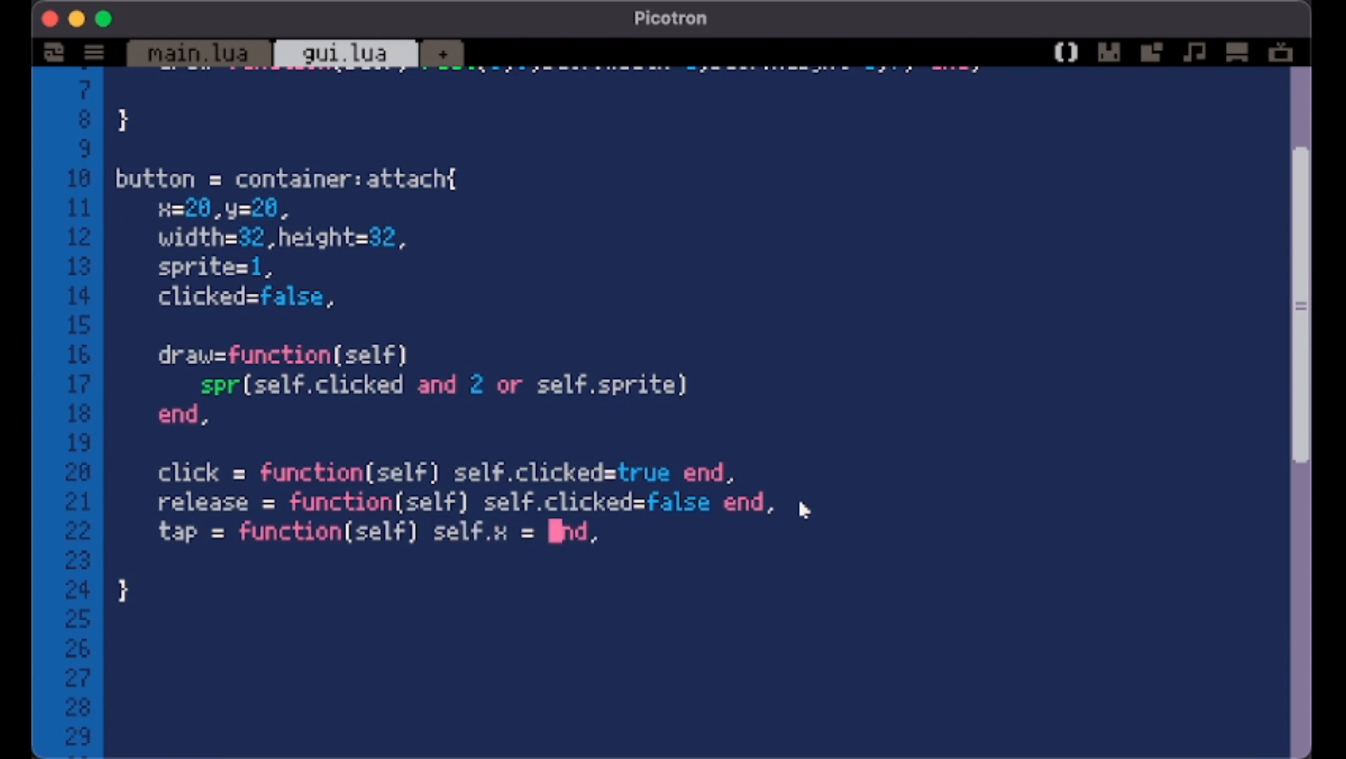
{"action": "type", "text": "100"}
Run the cartridge and tap the button to see it press and jump right
{"action": "key", "text": "ctrl+r"}
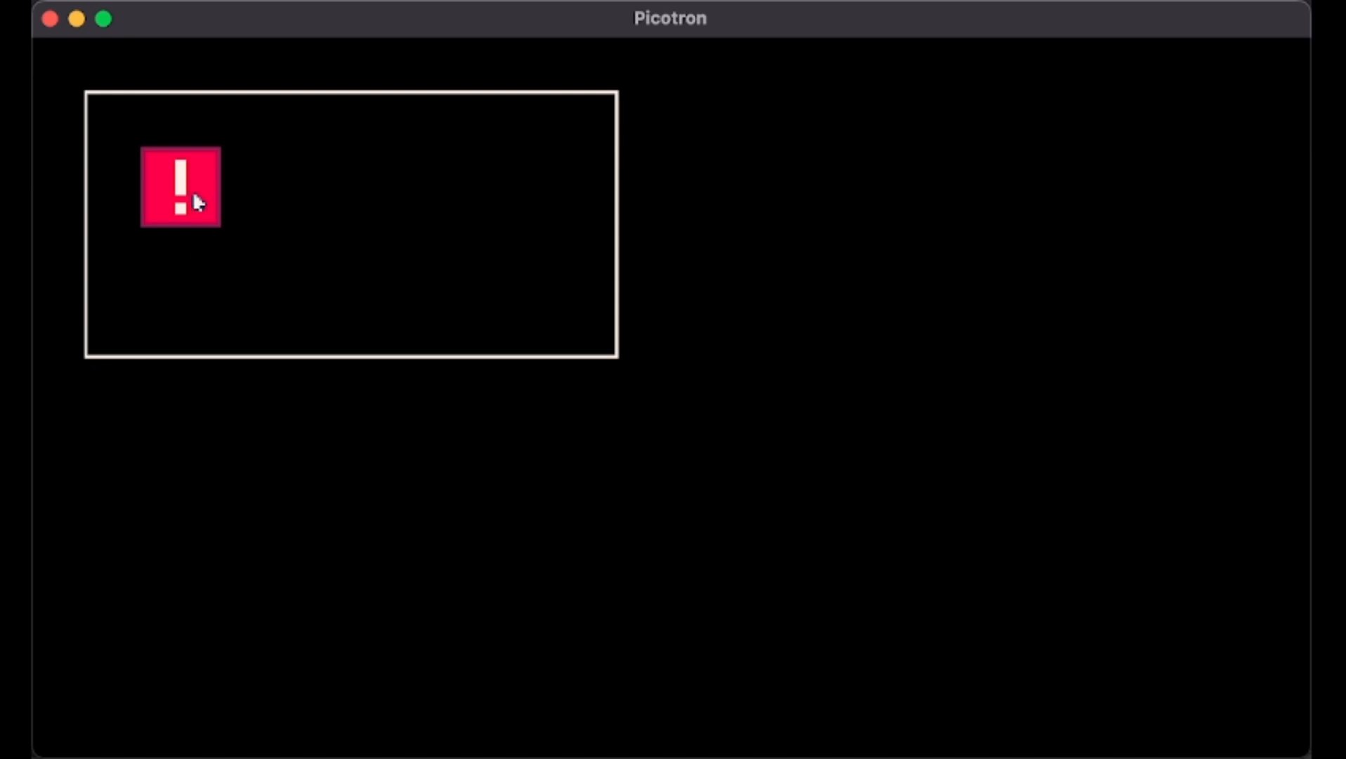
{"action": "left_click", "coordinate": [189, 186]}
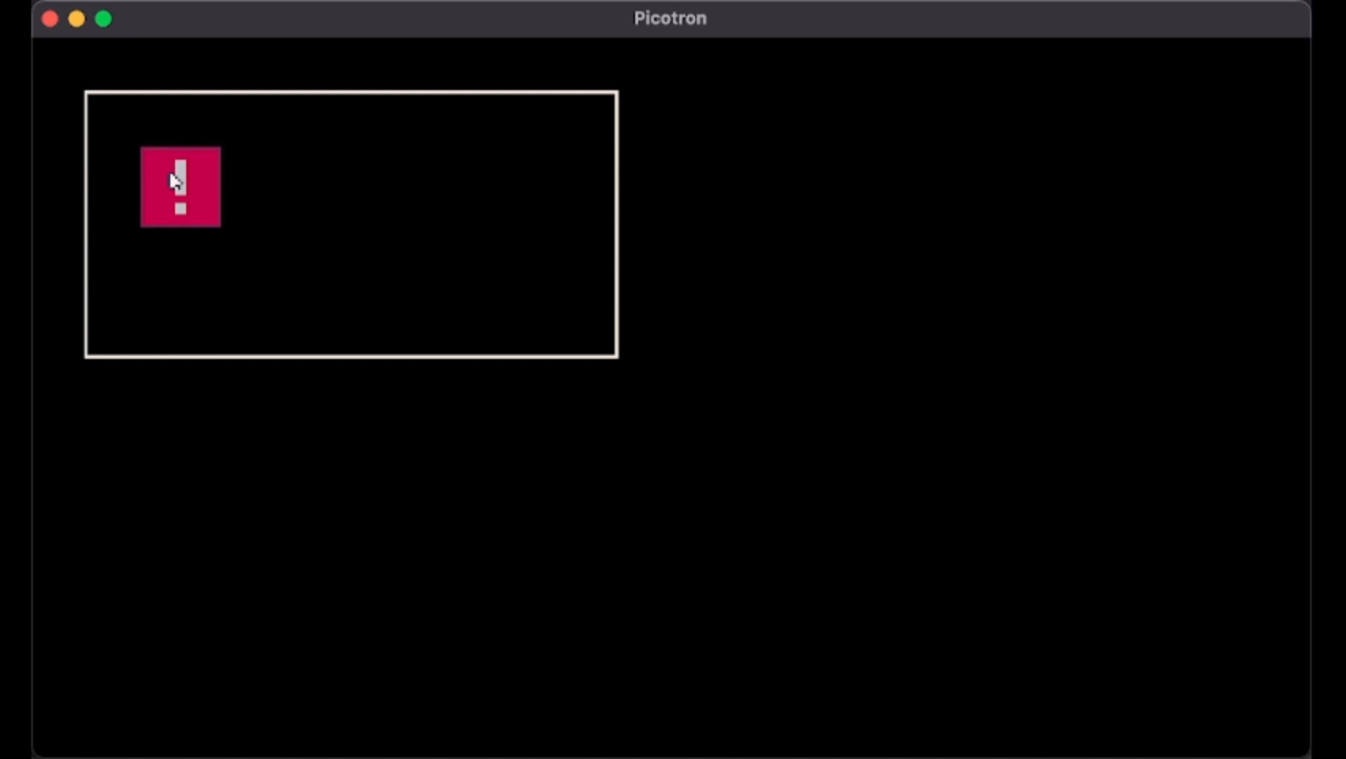
{"action": "left_click", "coordinate": [153, 166]}
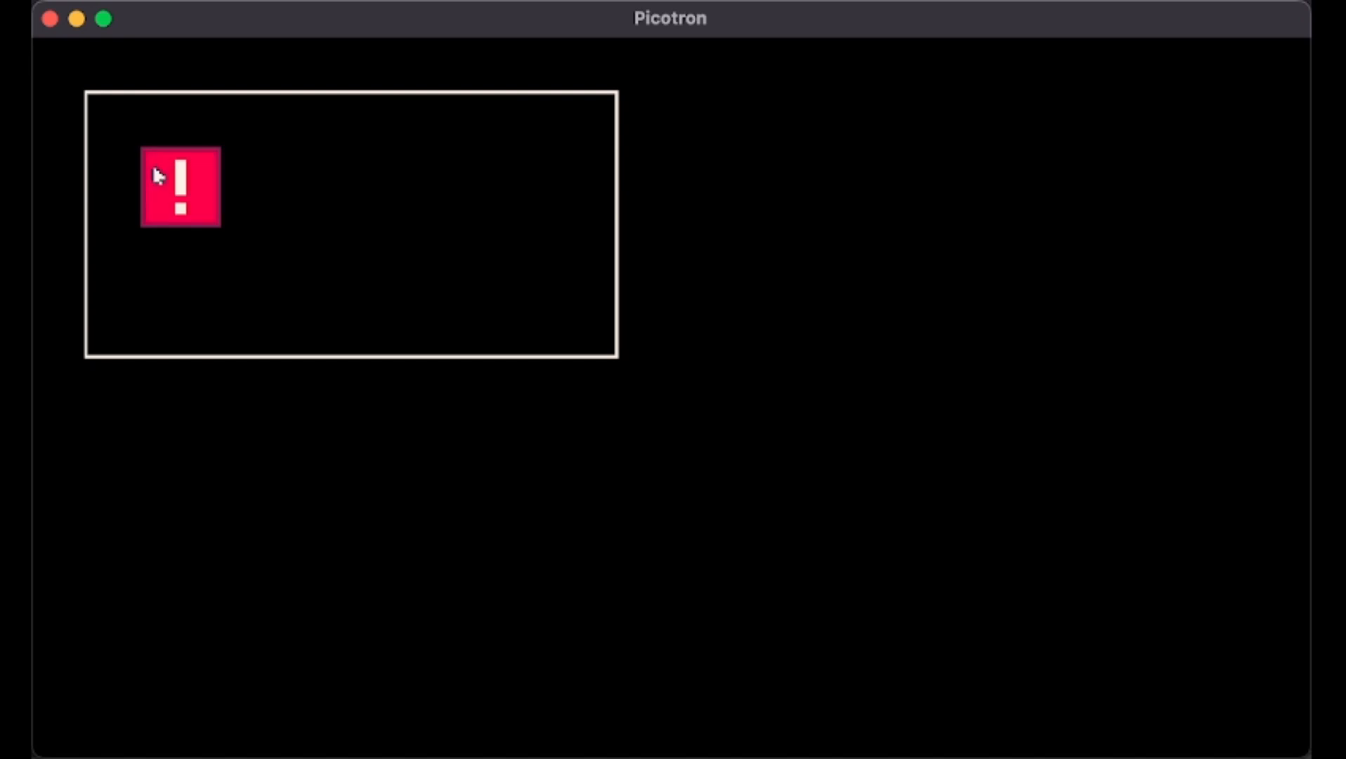
{"action": "left_click", "coordinate": [152, 163]}
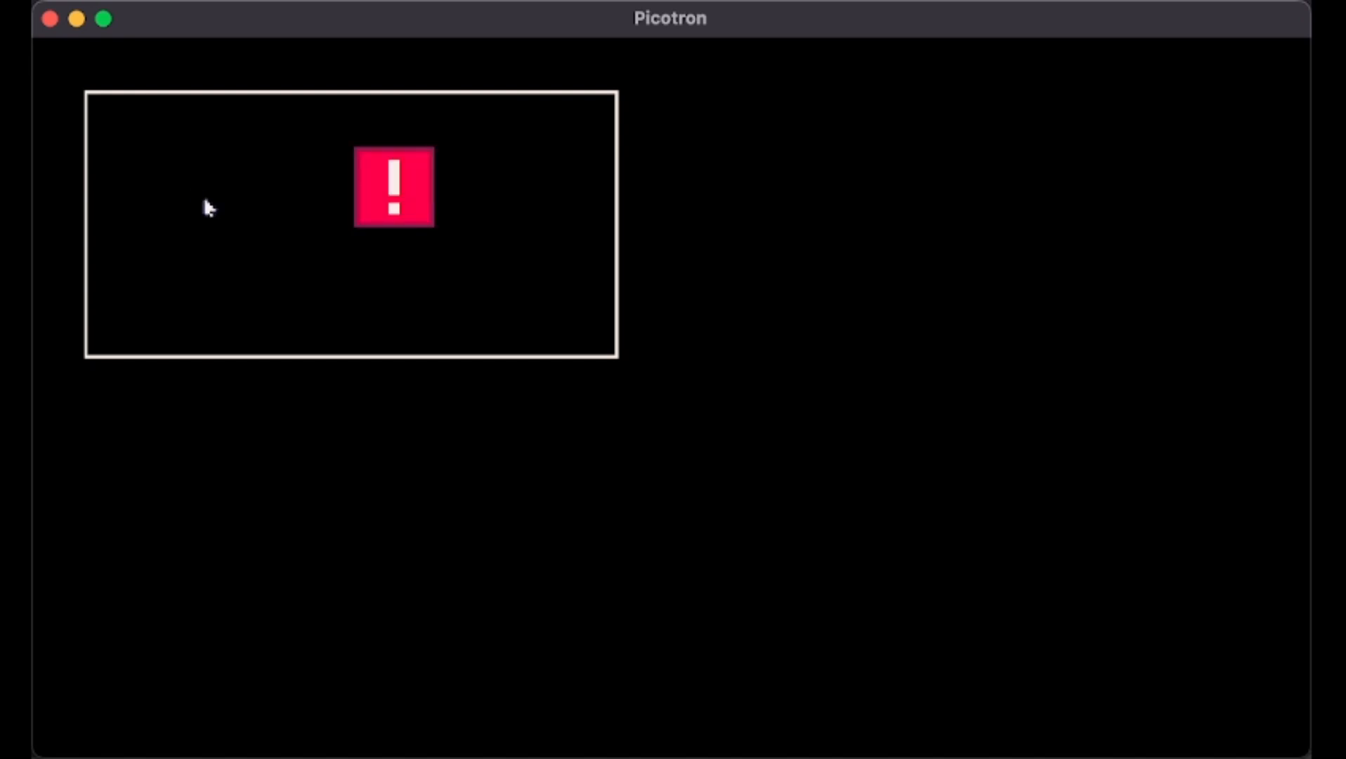
{"action": "left_click", "coordinate": [204, 195]}
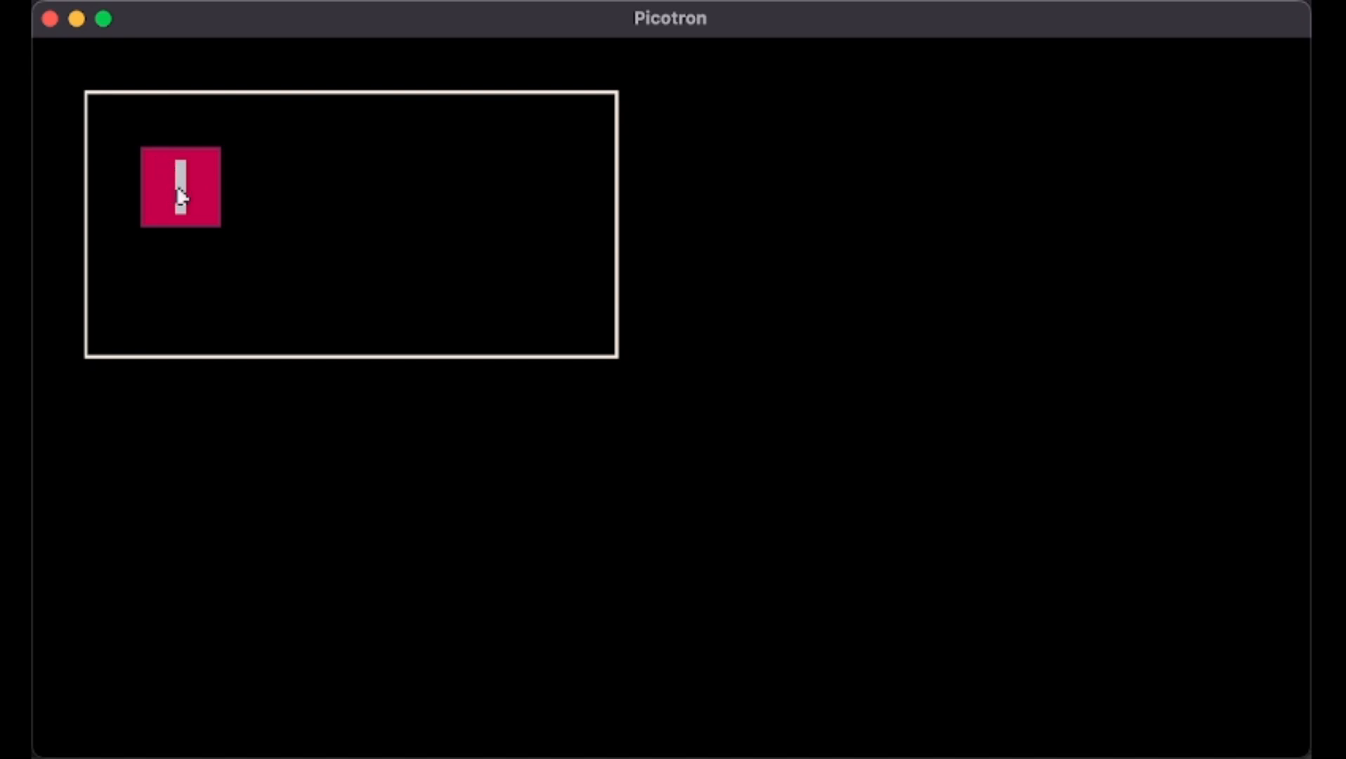
Add a doubleclick handler reusing the tap handler's body to set x to 100
{"action": "key", "text": "Escape"}
{"action": "key", "text": "Return"}
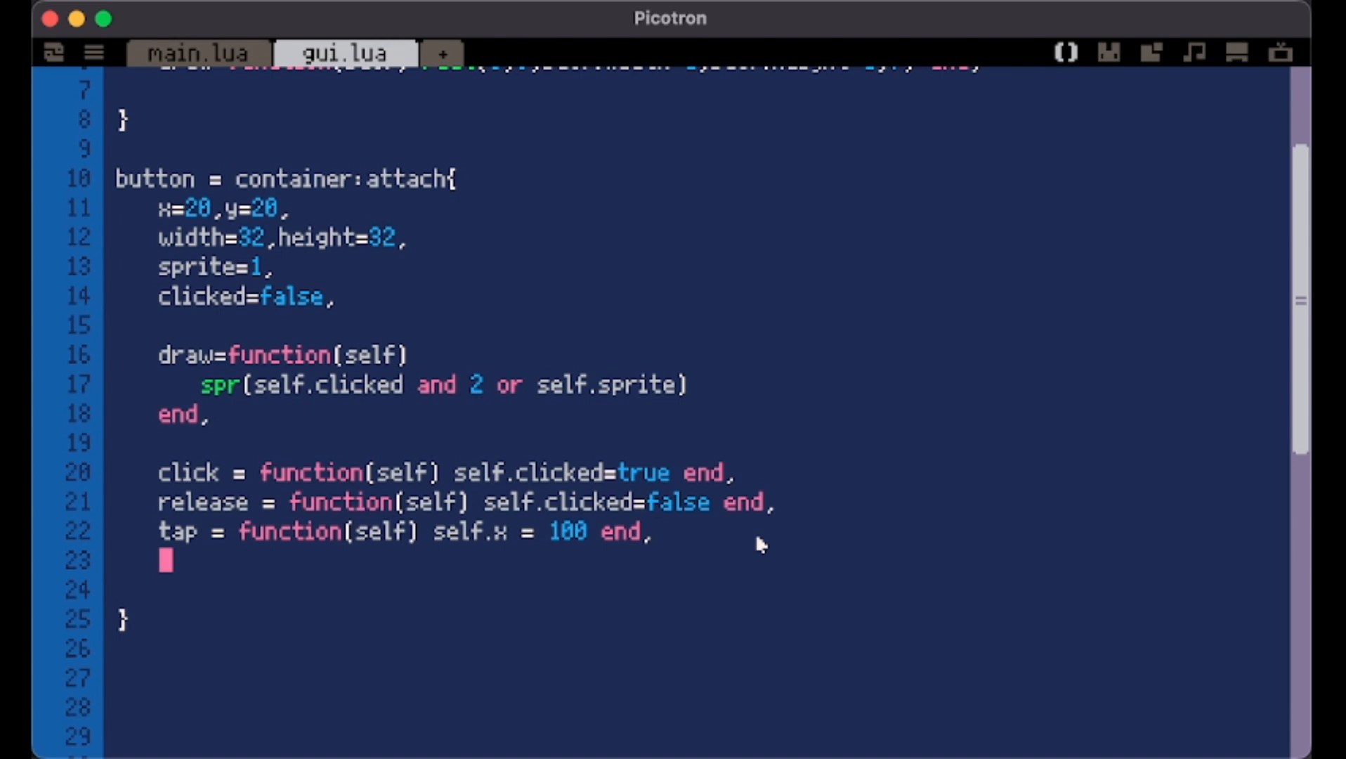
{"action": "key", "text": "Return"}
{"action": "type", "text": "drag = function(self) end,"}
{"action": "key", "text": "ctrl+s"}
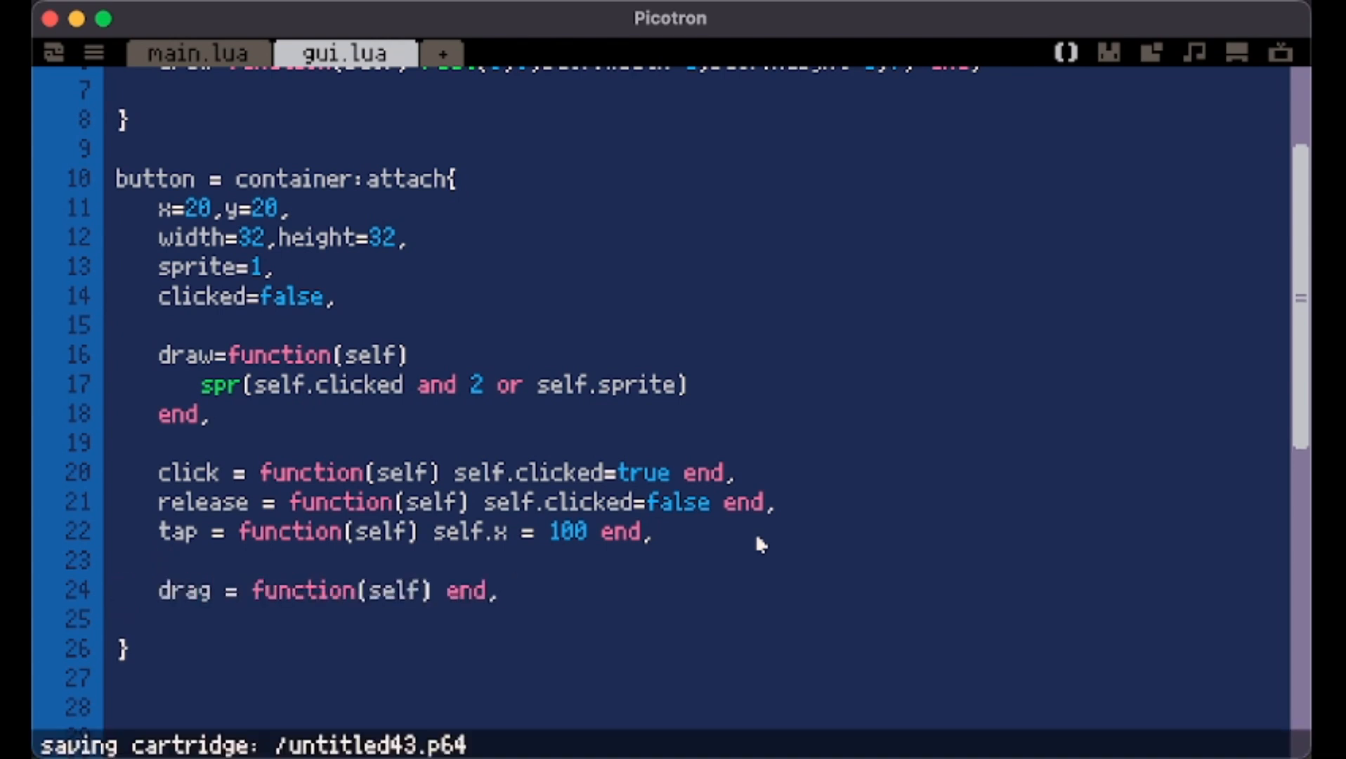
{"action": "left_click", "coordinate": [248, 560]}
{"action": "key", "text": "Return"}
{"action": "key", "text": "Up"}
{"action": "type", "text": "cli"}
{"action": "key", "text": "BackSpace"}
{"action": "key", "text": "BackSpace"}
{"action": "key", "text": "BackSpace"}
{"action": "type", "text": "doubleclick"}
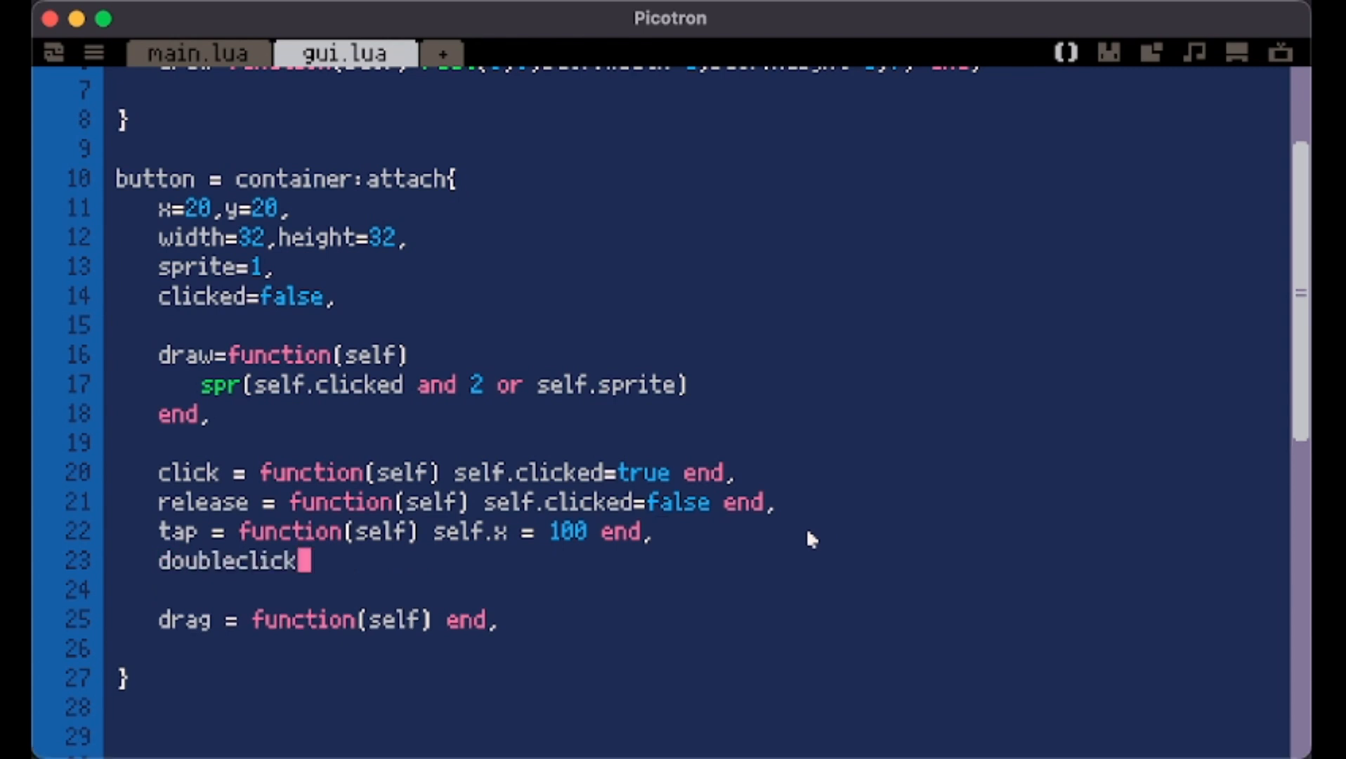
{"action": "type", "text": " = fun"}
{"action": "left_click_drag", "start_coordinate": [654, 532], "coordinate": [250, 546]}
{"action": "key", "text": "ctrl+c"}
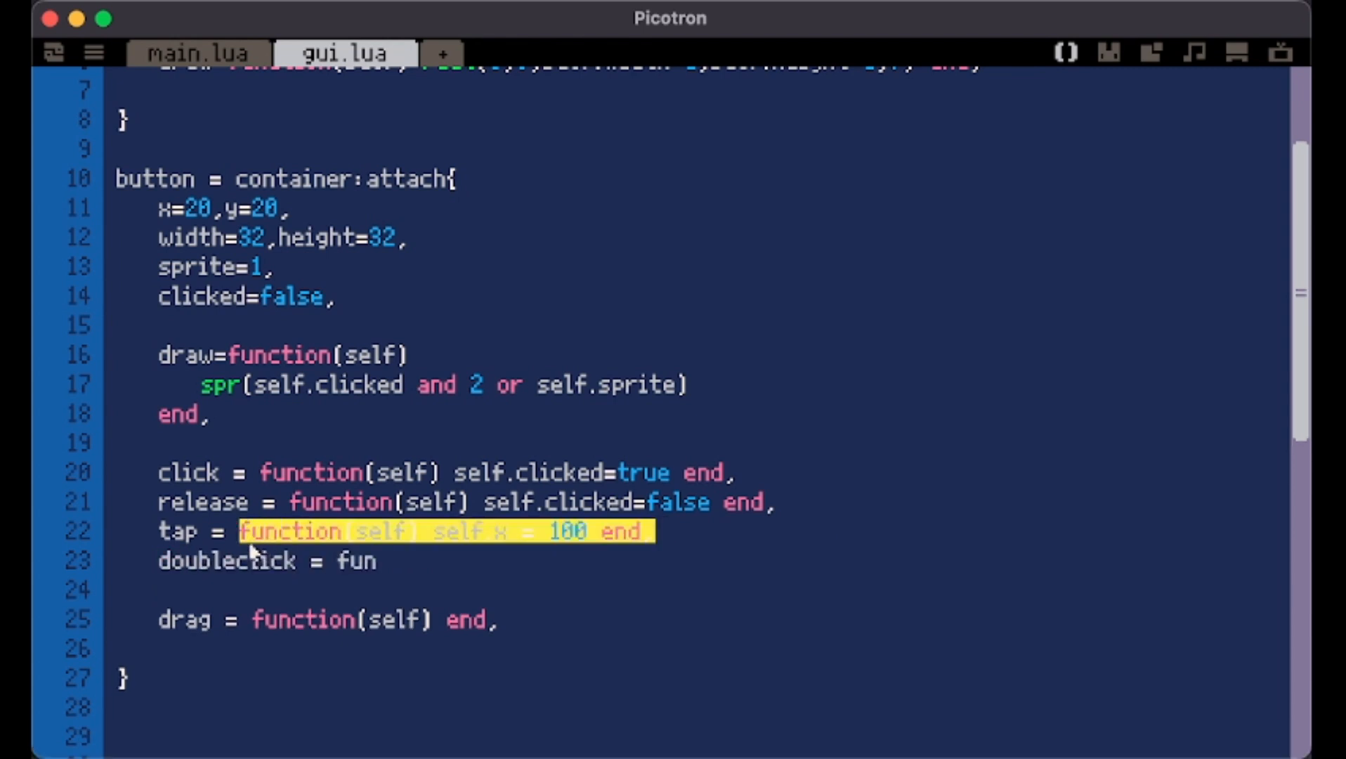
{"action": "double_click", "coordinate": [347, 561]}
{"action": "key", "text": "ctrl+v"}
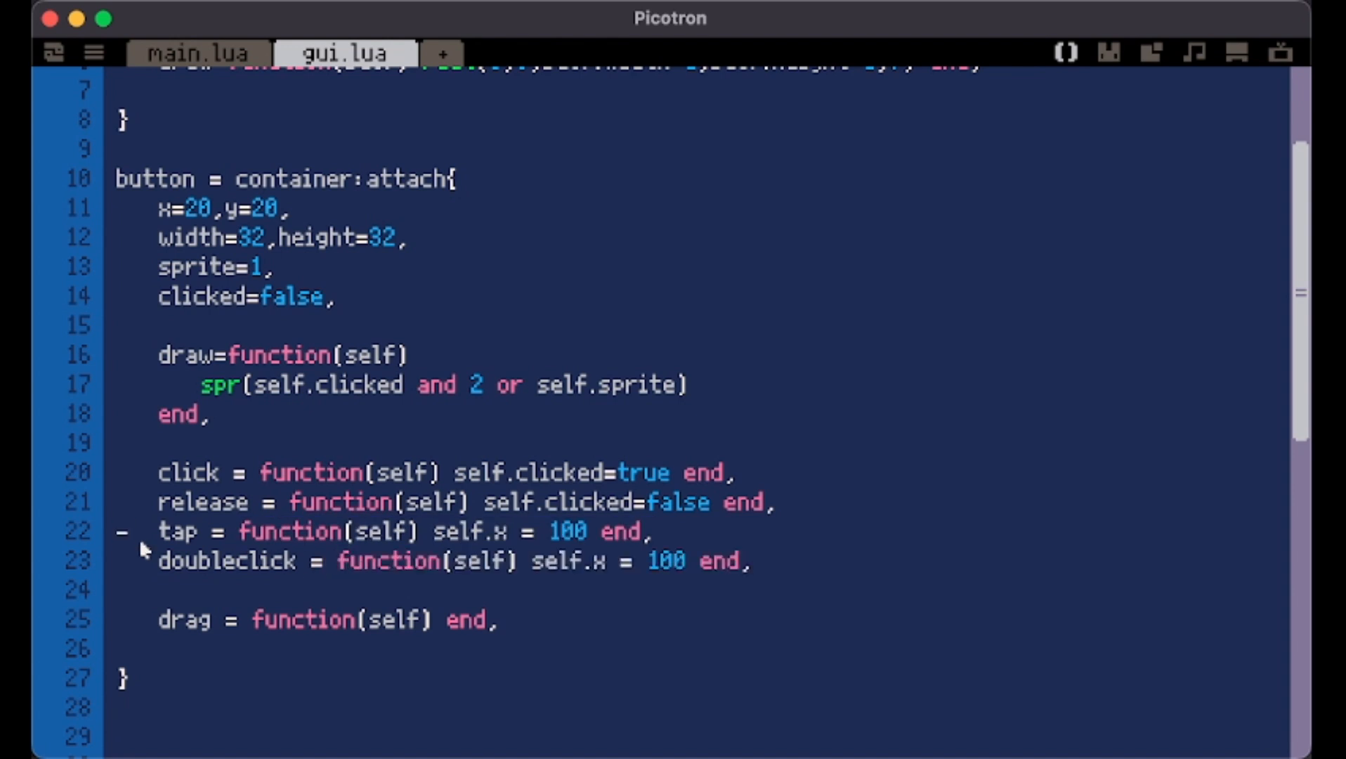
Run the cartridge, tap the button to test, and return to the code
{"action": "key", "text": "ctrl+r"}
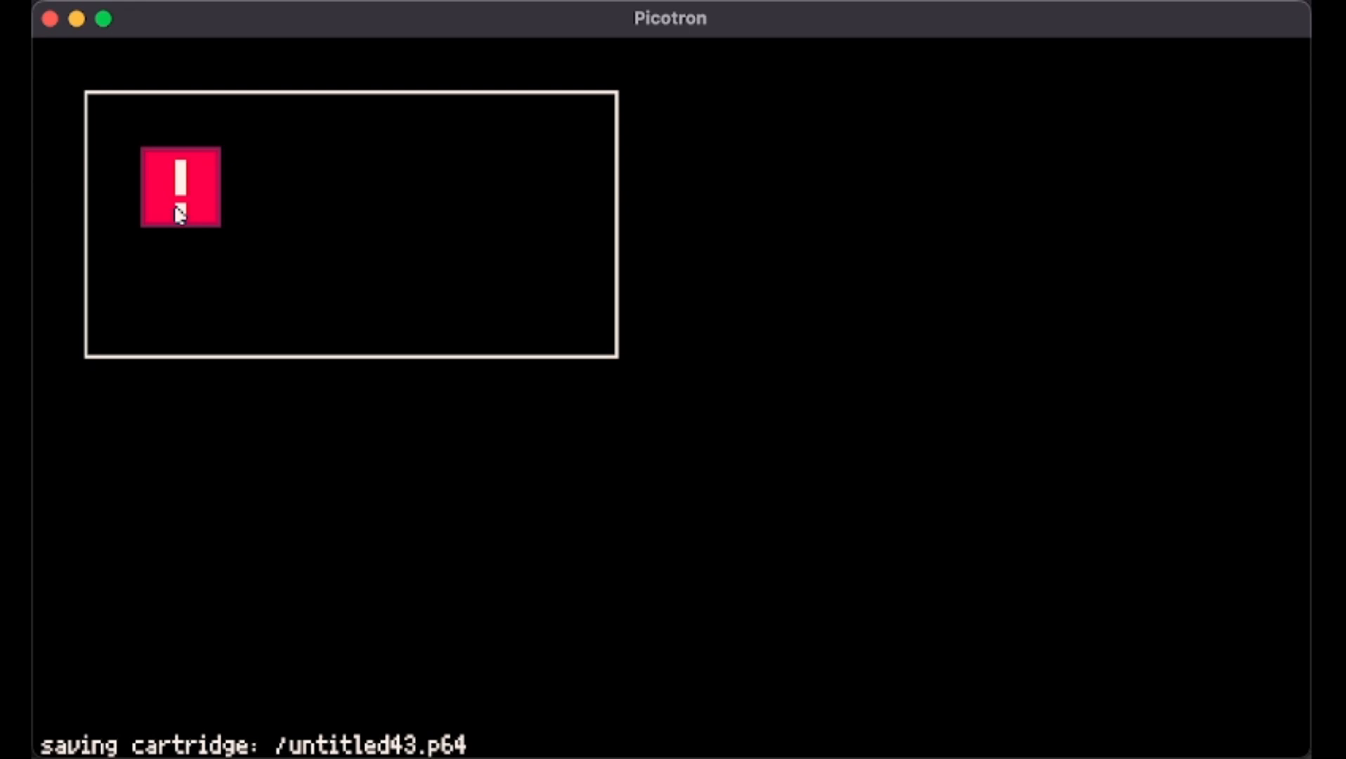
{"action": "left_click", "coordinate": [176, 210]}
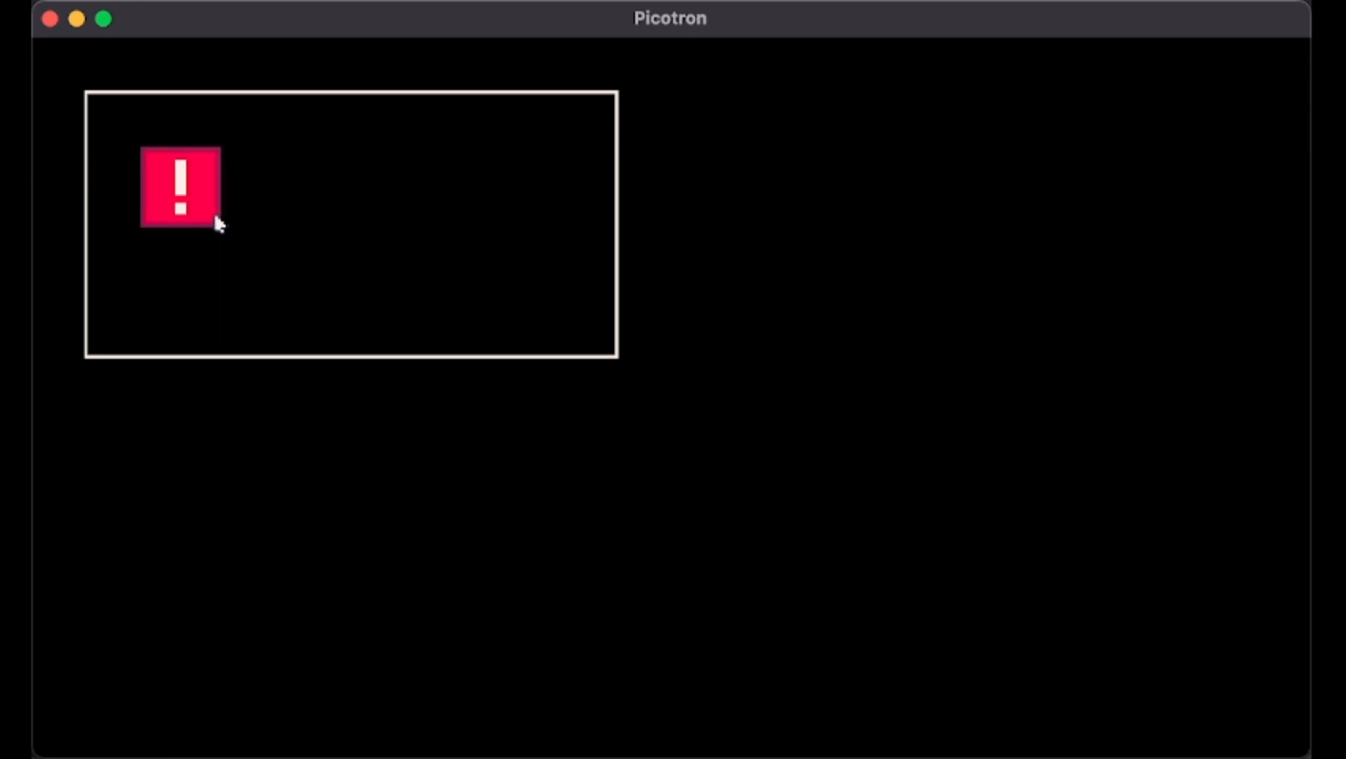
{"action": "key", "text": "Escape"}
{"action": "key", "text": "Escape"}
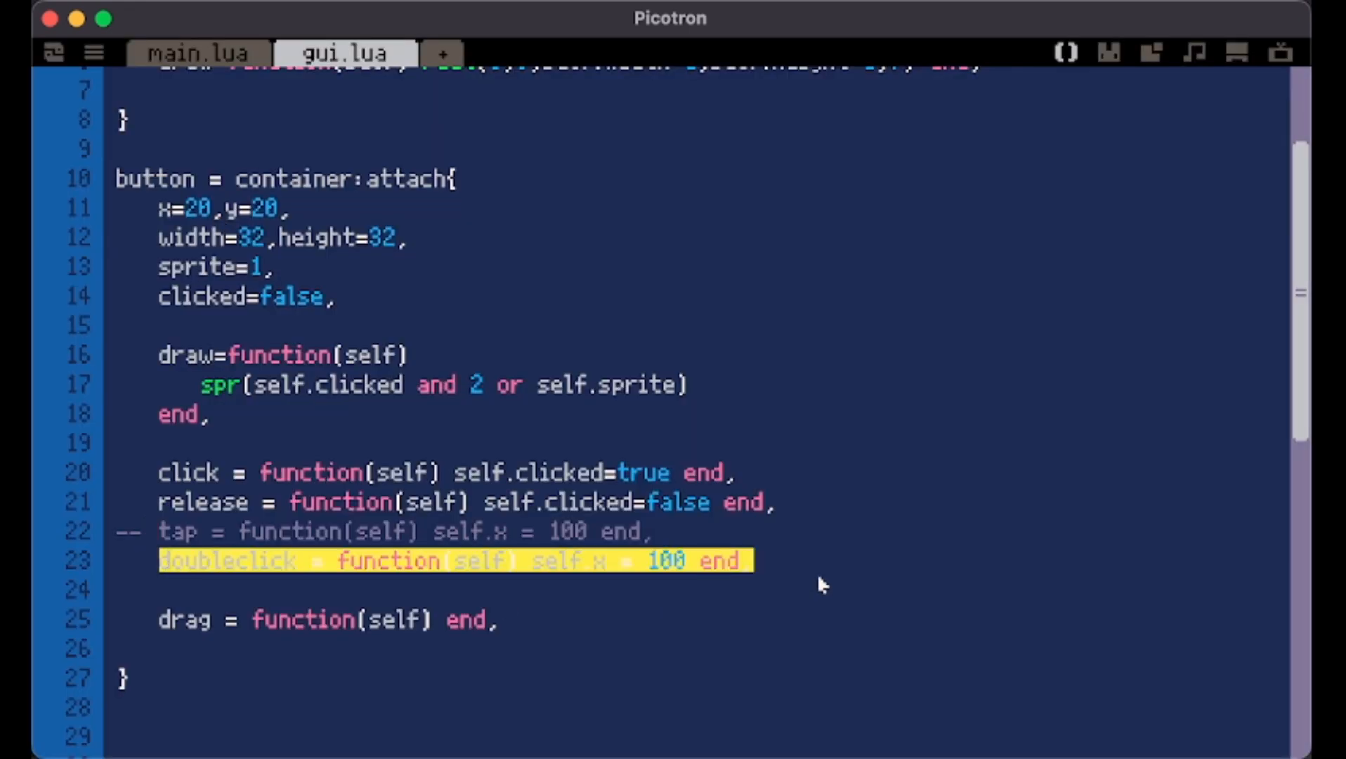
Duplicate the handler as doubletap, comment out the doubleclick original, save and run
{"action": "key", "text": "ctrl+d"}
{"action": "left_click", "coordinate": [310, 591]}
{"action": "key", "text": "BackSpace"}
{"action": "key", "text": "BackSpace"}
{"action": "key", "text": "BackSpace"}
{"action": "type", "text": "tap"}
{"action": "key", "text": "Up"}
{"action": "key", "text": "Home"}
{"action": "type", "text": "--"}
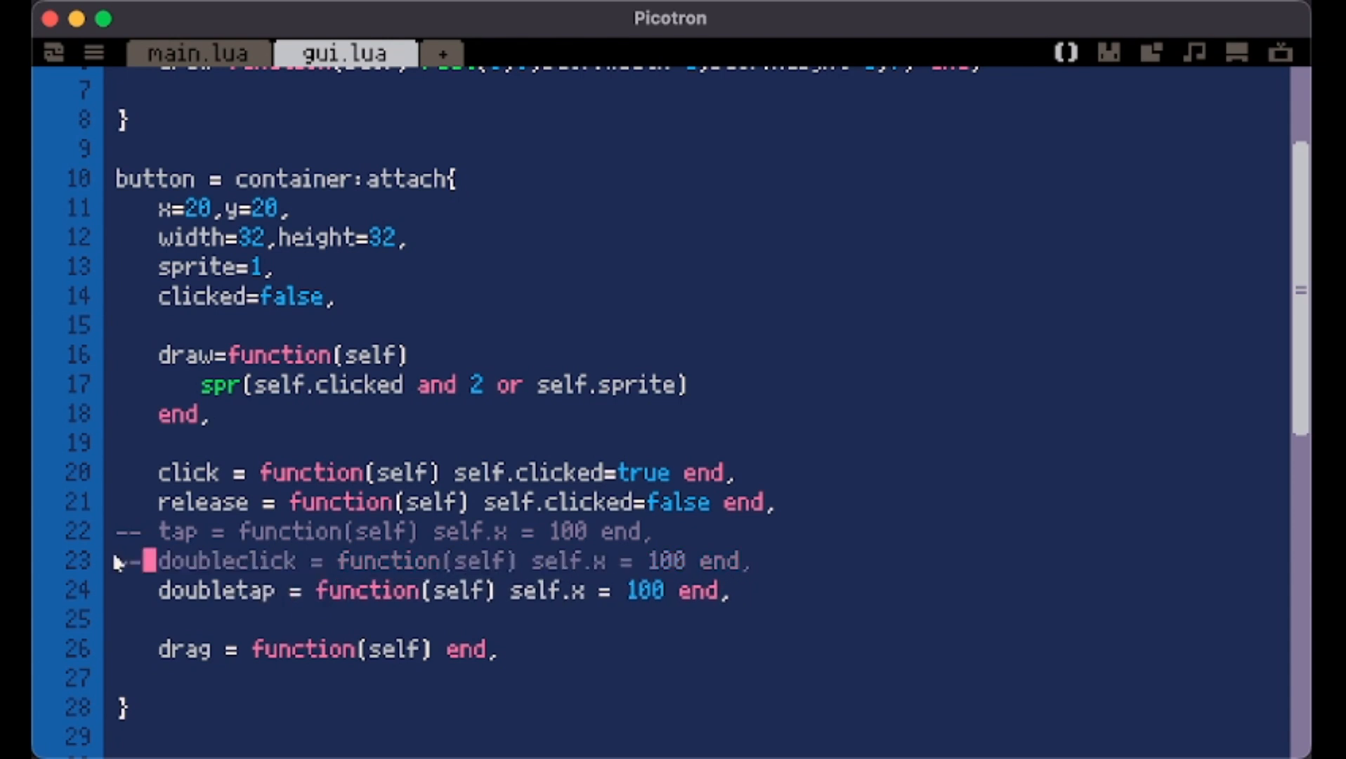
{"action": "key", "text": "ctrl+s"}
{"action": "double_click", "coordinate": [240, 560]}
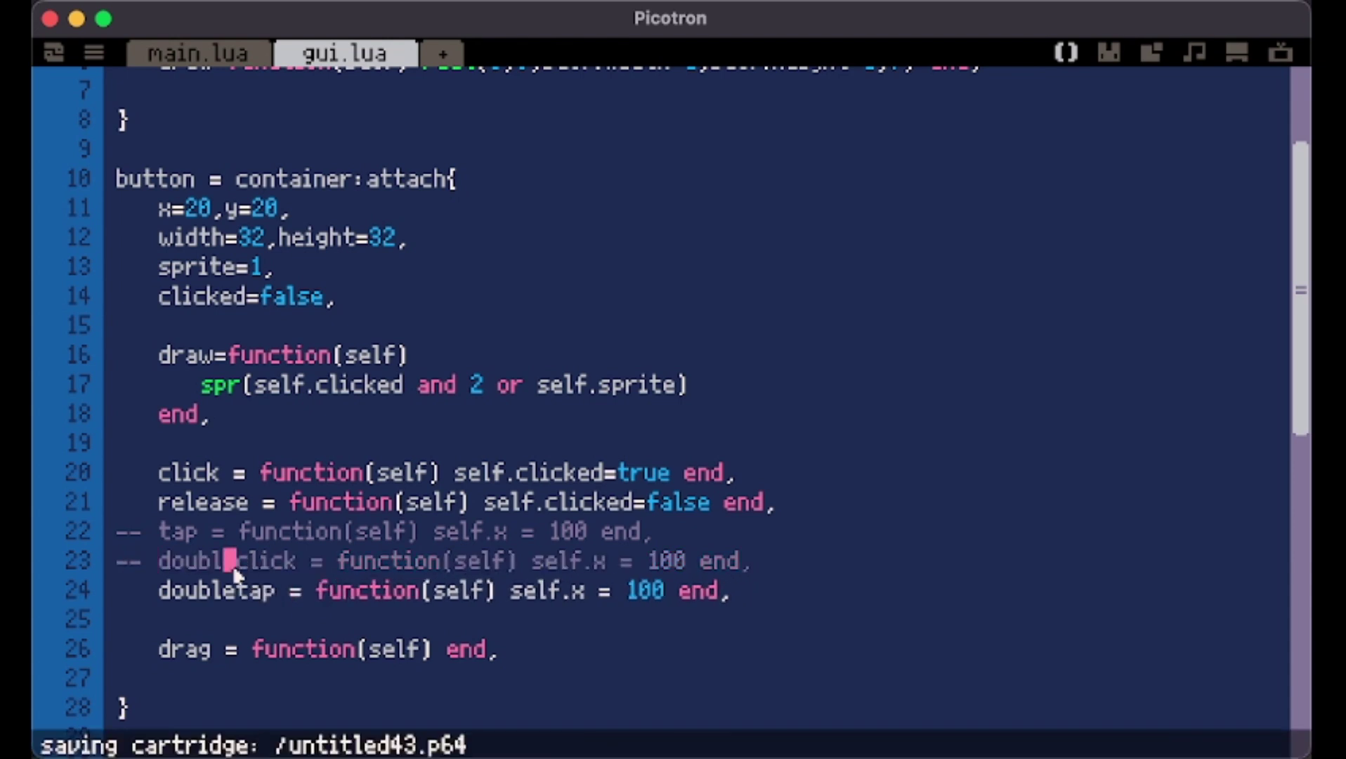
{"action": "left_click", "coordinate": [182, 530]}
{"action": "key", "text": "ctrl+r"}
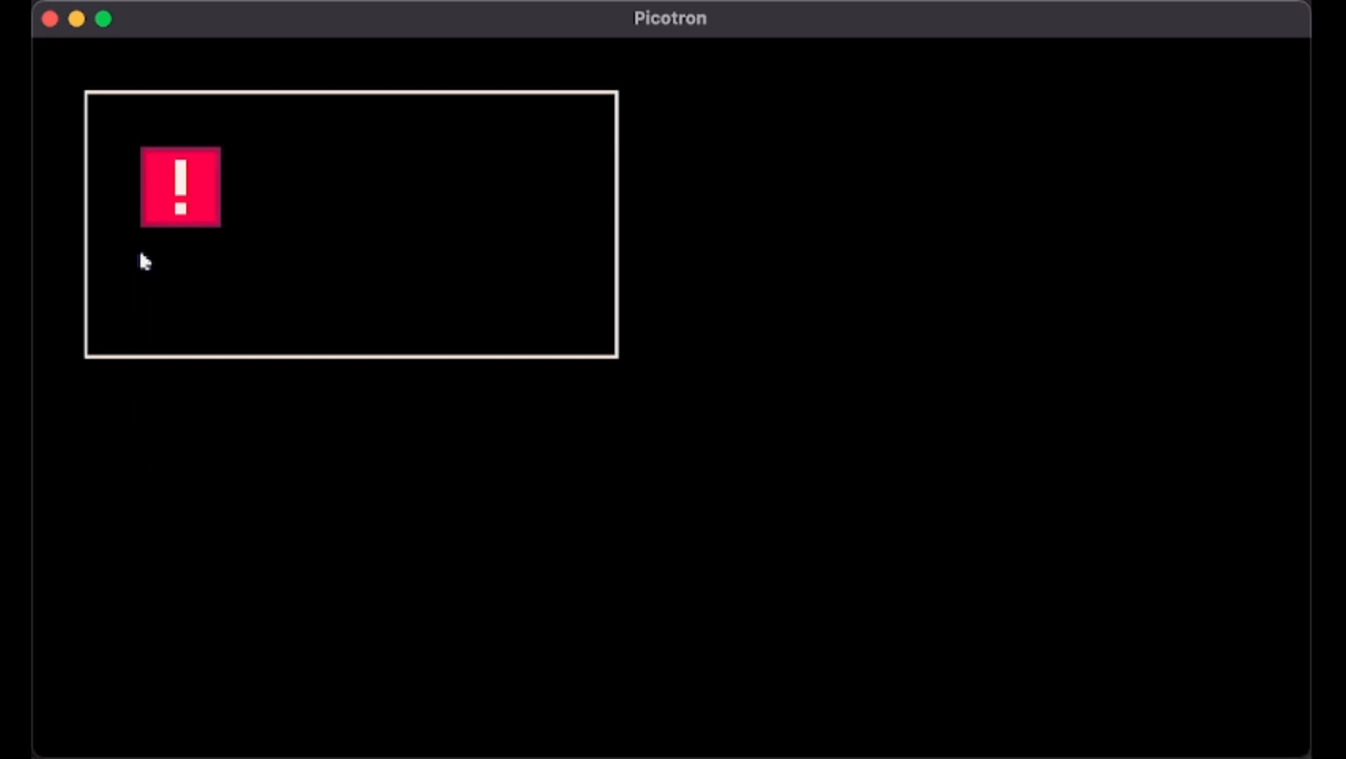
After testing the double-tap, add a hover handler that sets the button's sprite to 3
{"action": "double_click", "coordinate": [152, 198]}
{"action": "key", "text": "Escape"}
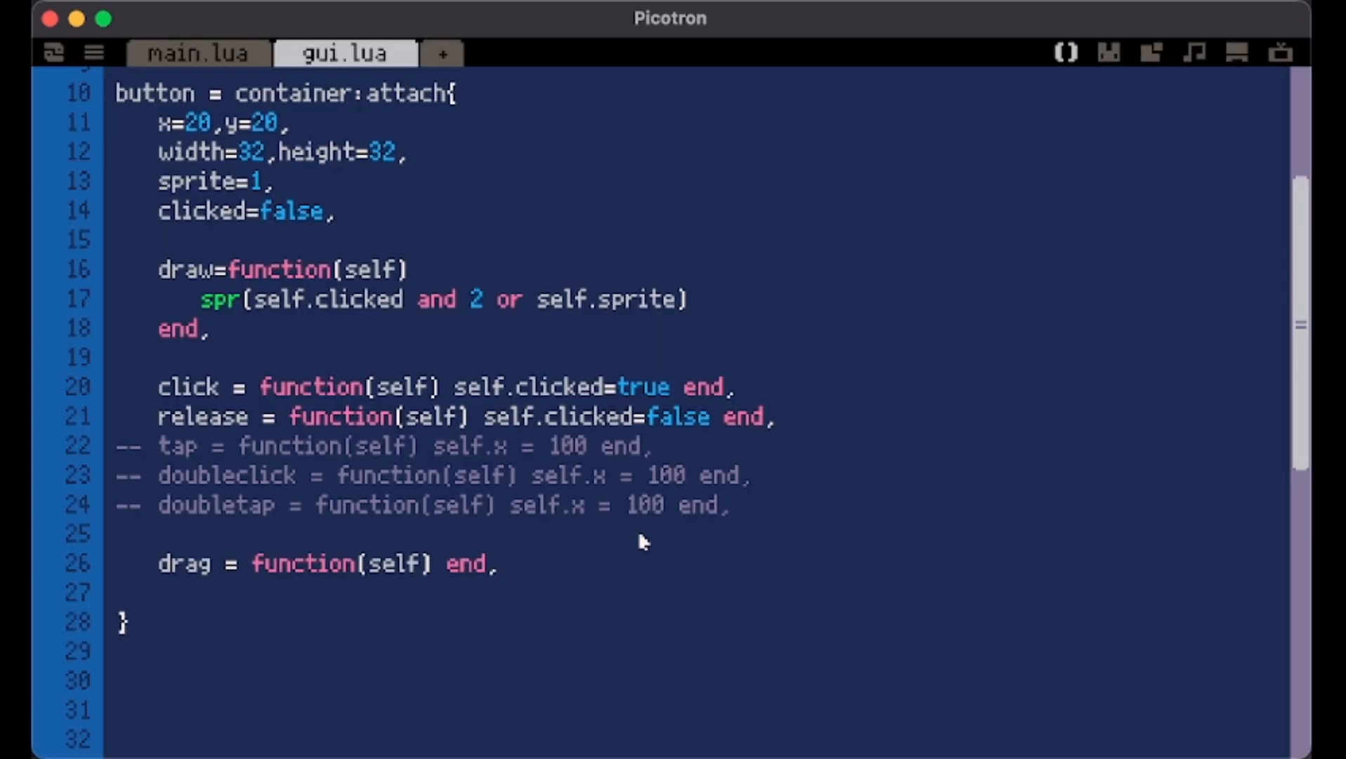
{"action": "left_click", "coordinate": [741, 504]}
{"action": "key", "text": "Return"}
{"action": "key", "text": "Return"}
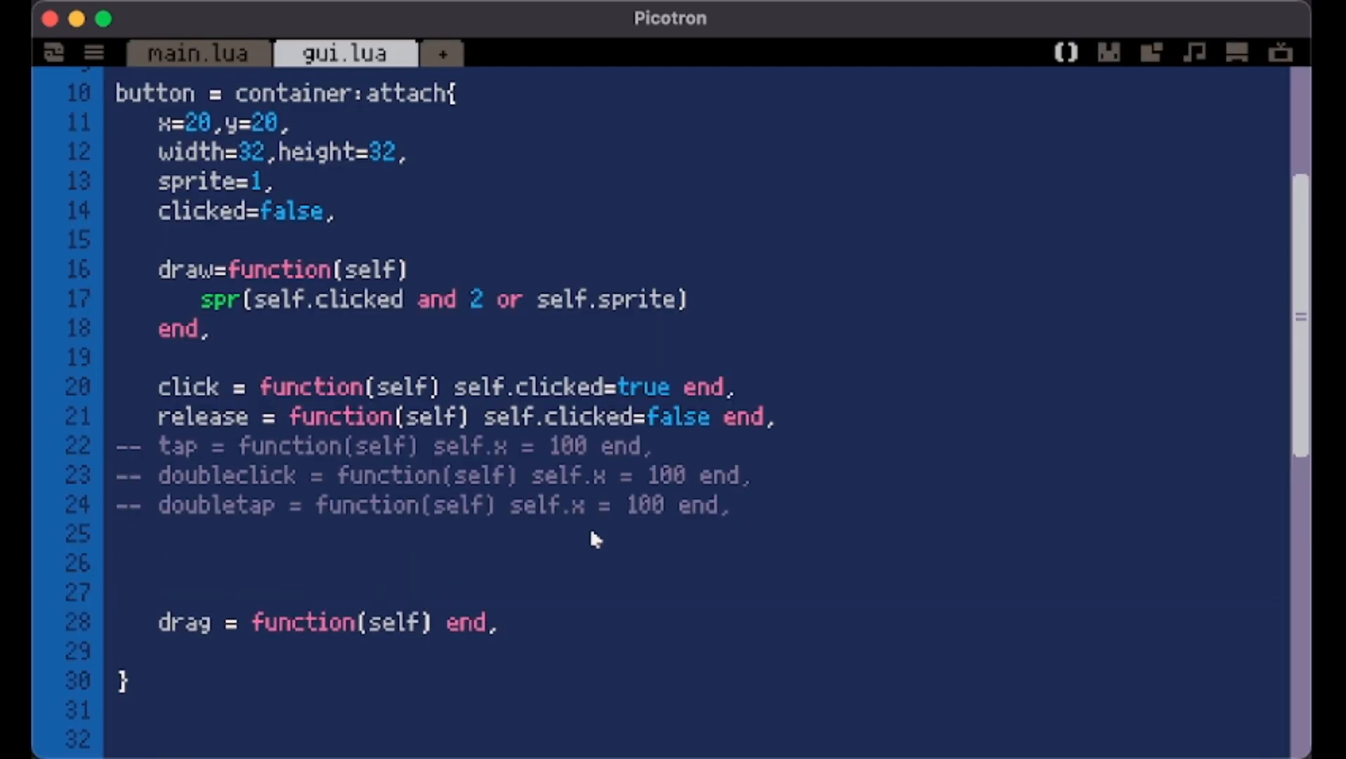
{"action": "key", "text": "Tab"}
{"action": "type", "text": "hove"}
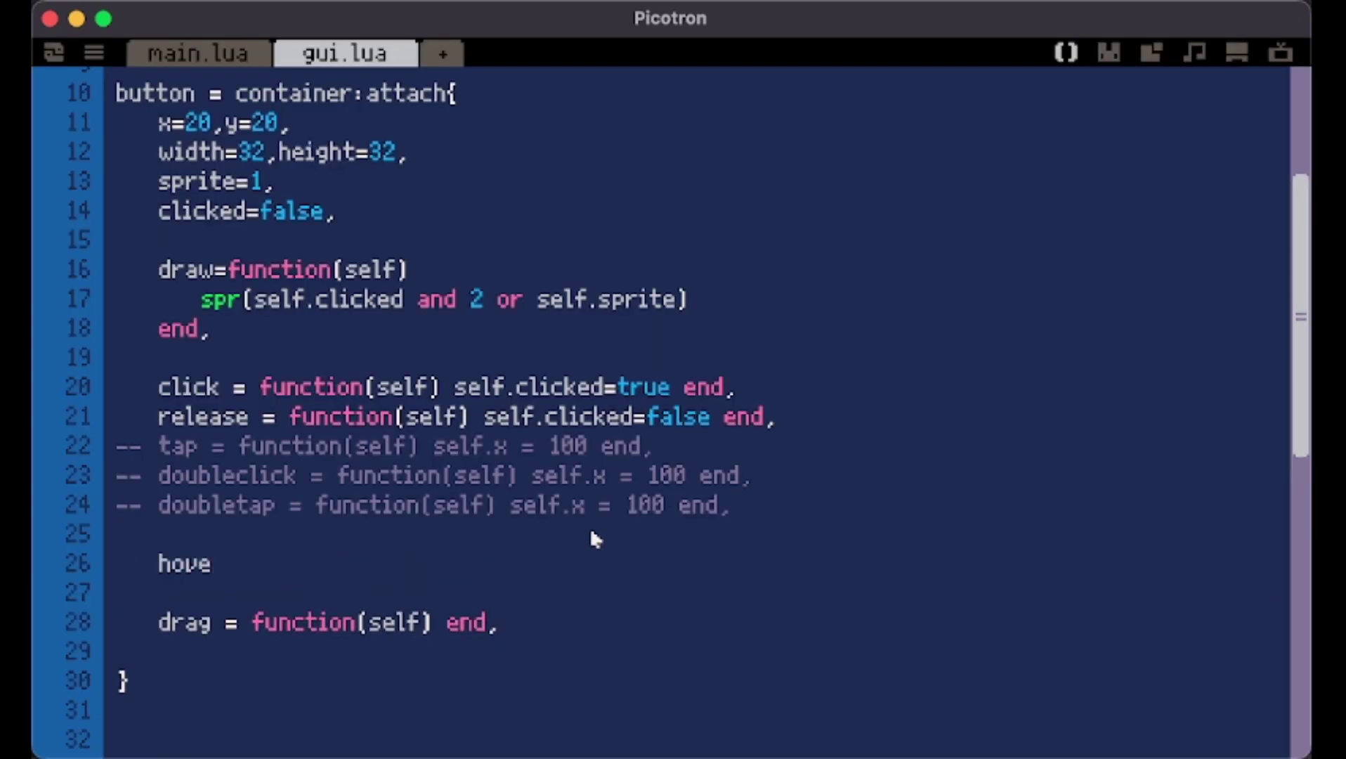
{"action": "type", "text": "r ="}
{"action": "key", "text": "ctrl+v"}
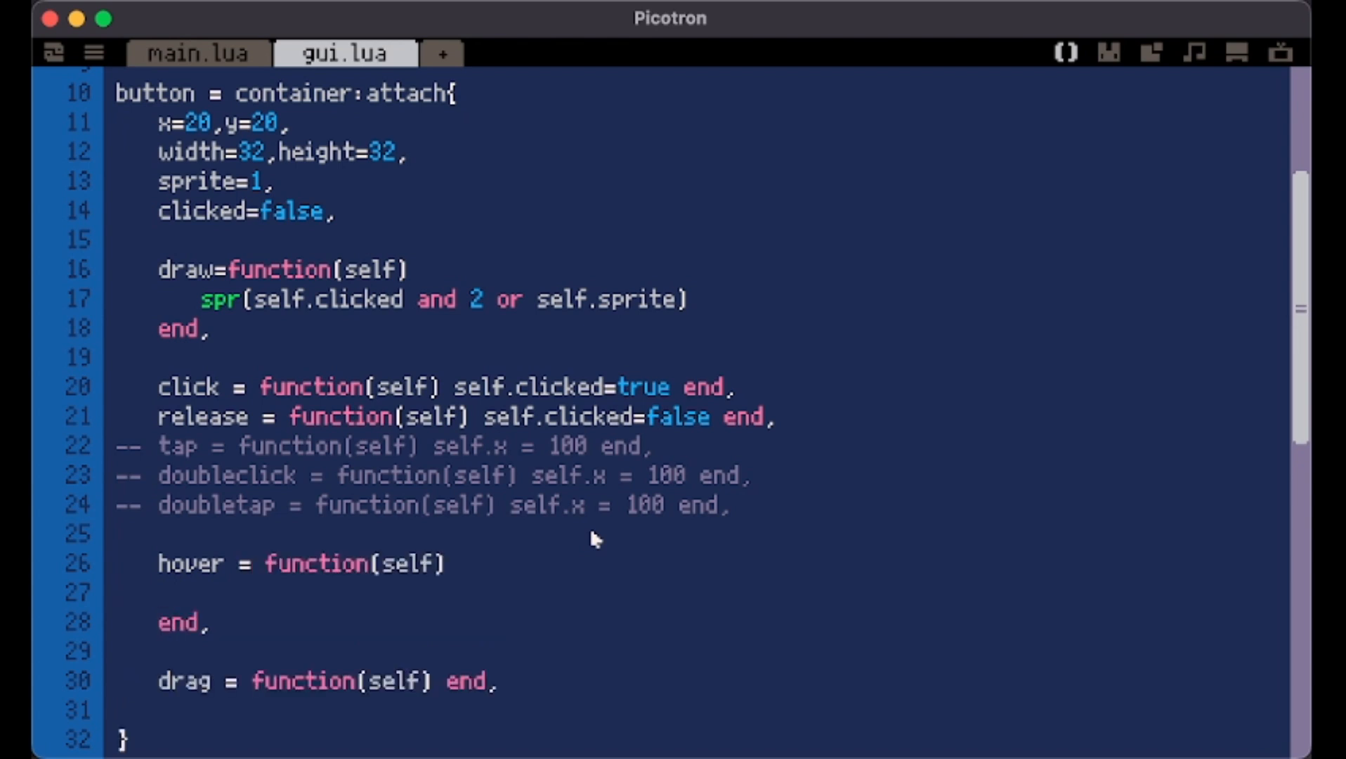
{"action": "key", "text": "Tab"}
{"action": "type", "text": "self.s"}
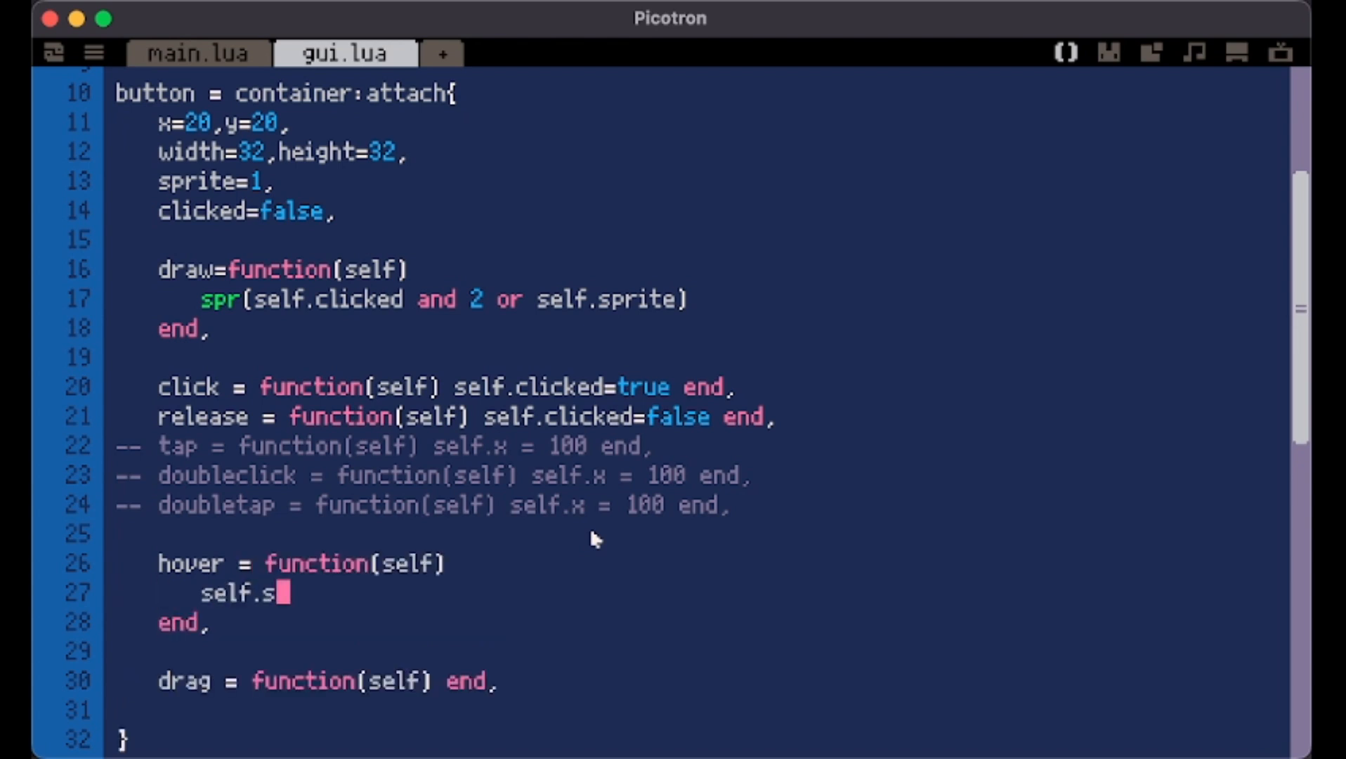
{"action": "type", "text": "prite=3"}
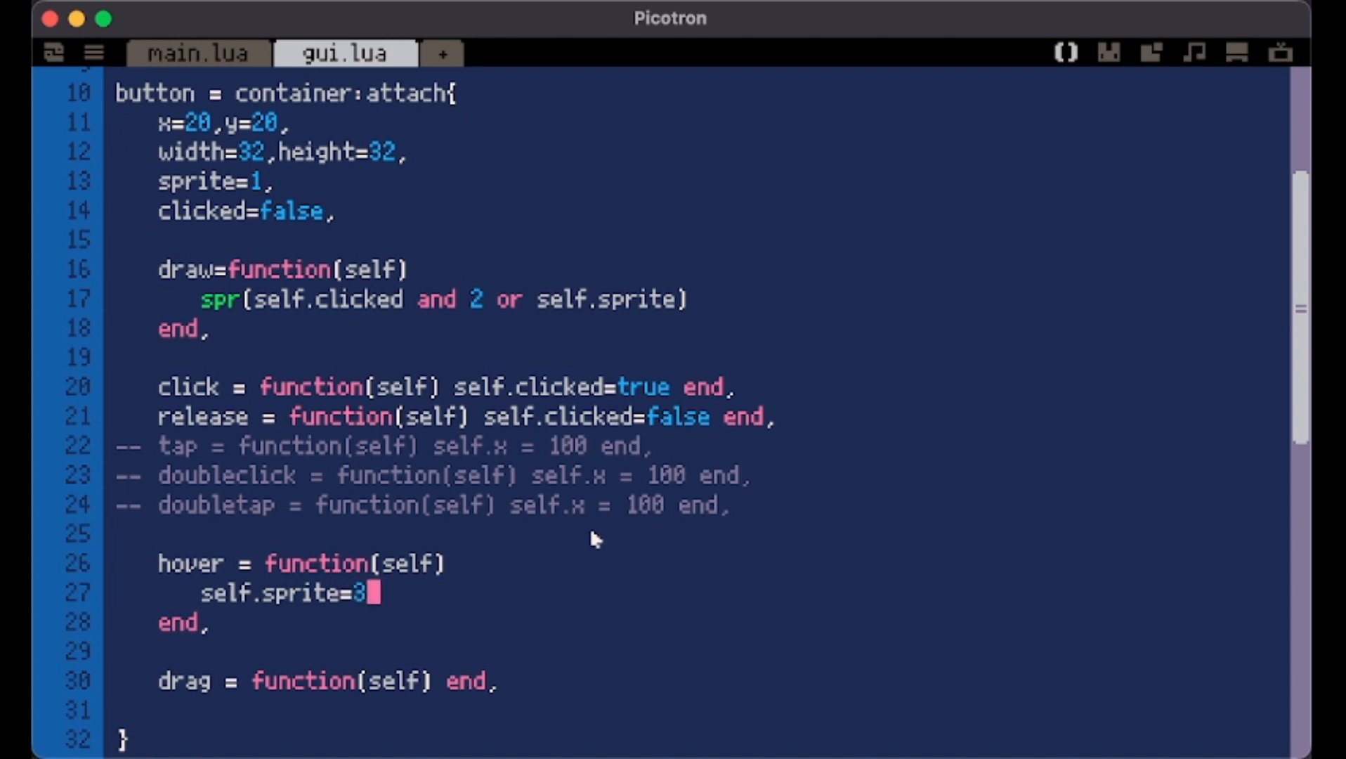
Save and run the cartridge to test hovering, then return to the code and save
{"action": "key", "text": "ctrl+s"}
{"action": "key", "text": "ctrl+r"}
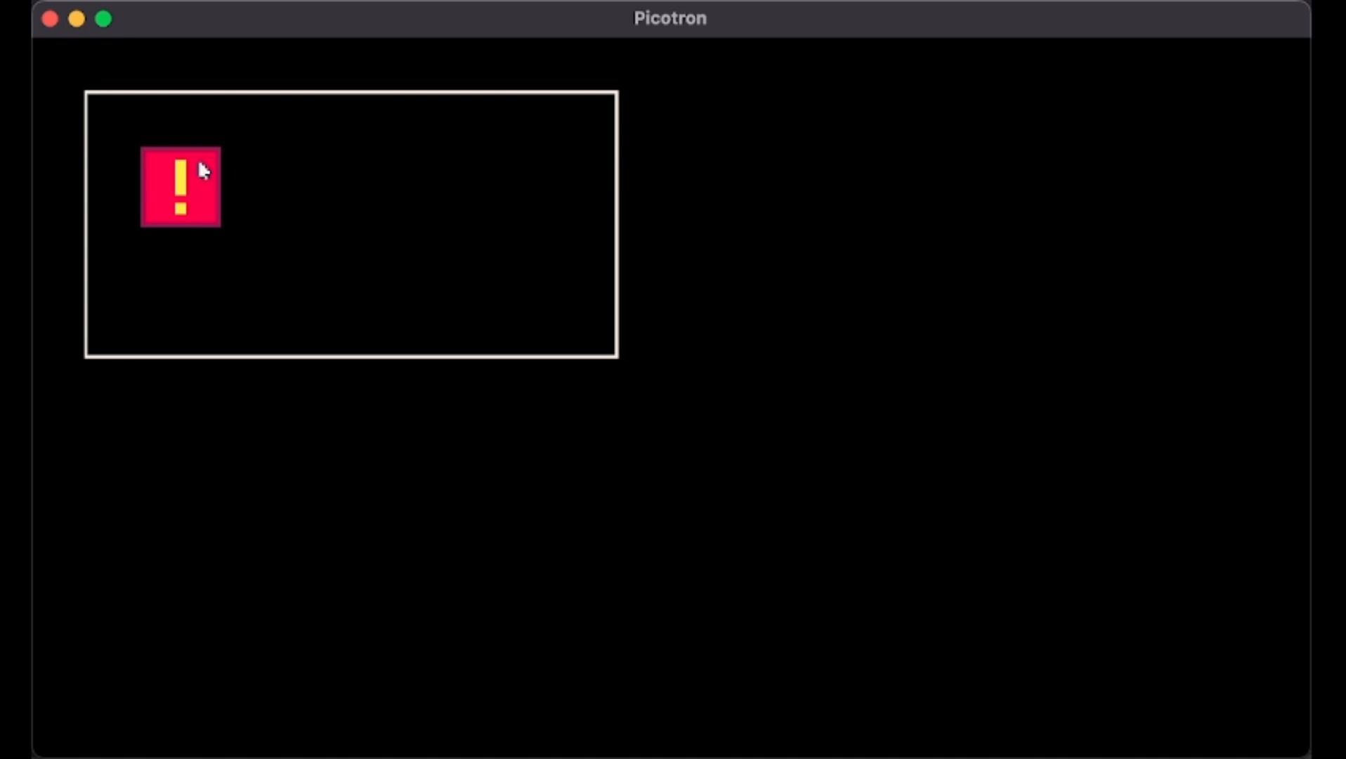
{"action": "key", "text": "Escape"}
{"action": "key", "text": "Escape"}
{"action": "key", "text": "ctrl+s"}
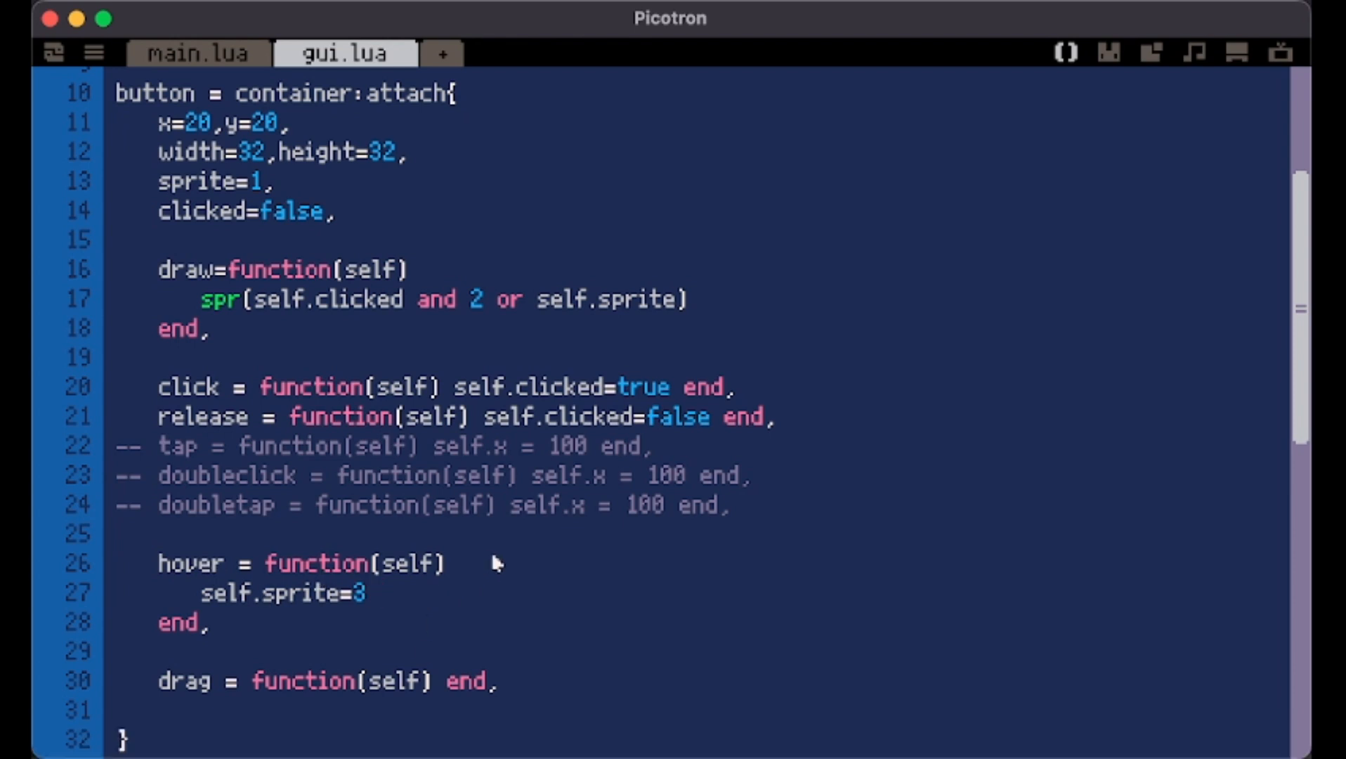
Add a t_hover=0 field to the button after clicked=false and save
{"action": "key", "text": "Return"}
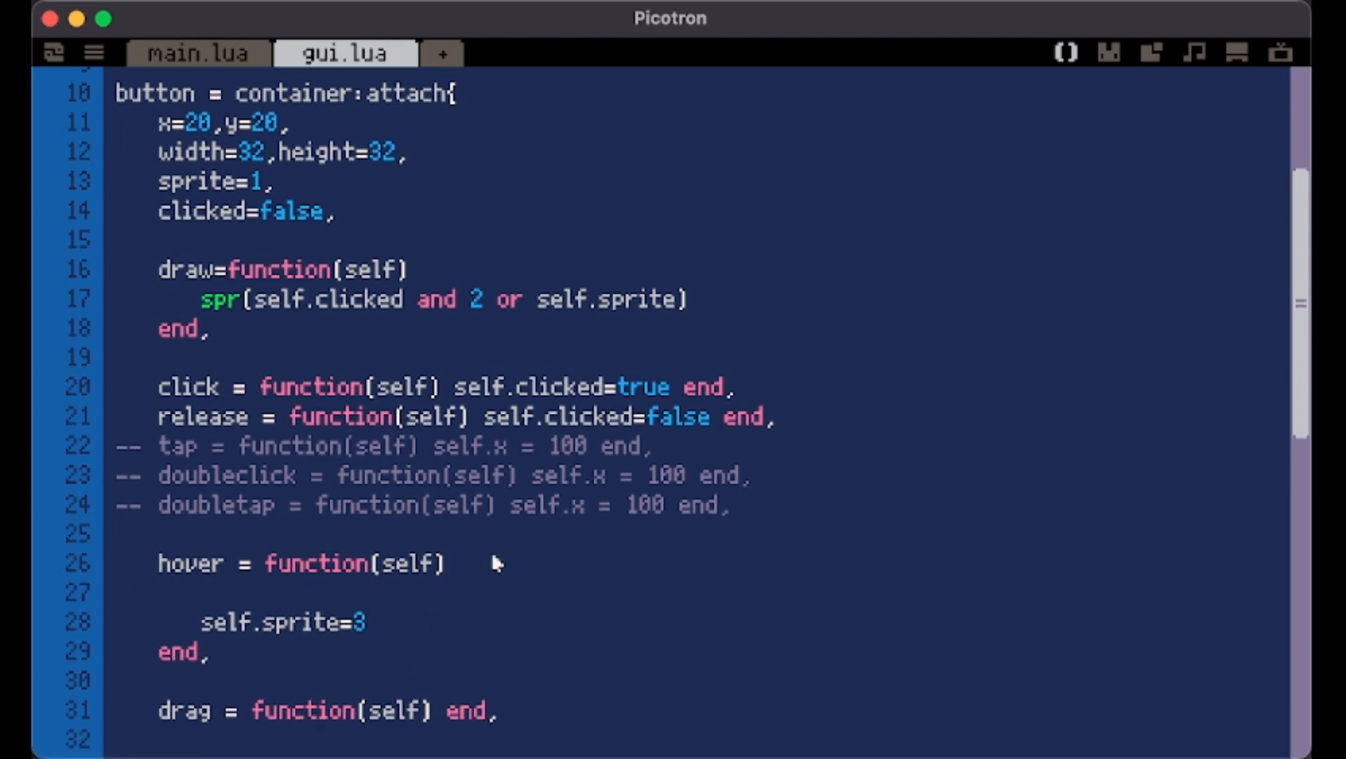
{"action": "key", "text": "ctrl+z"}
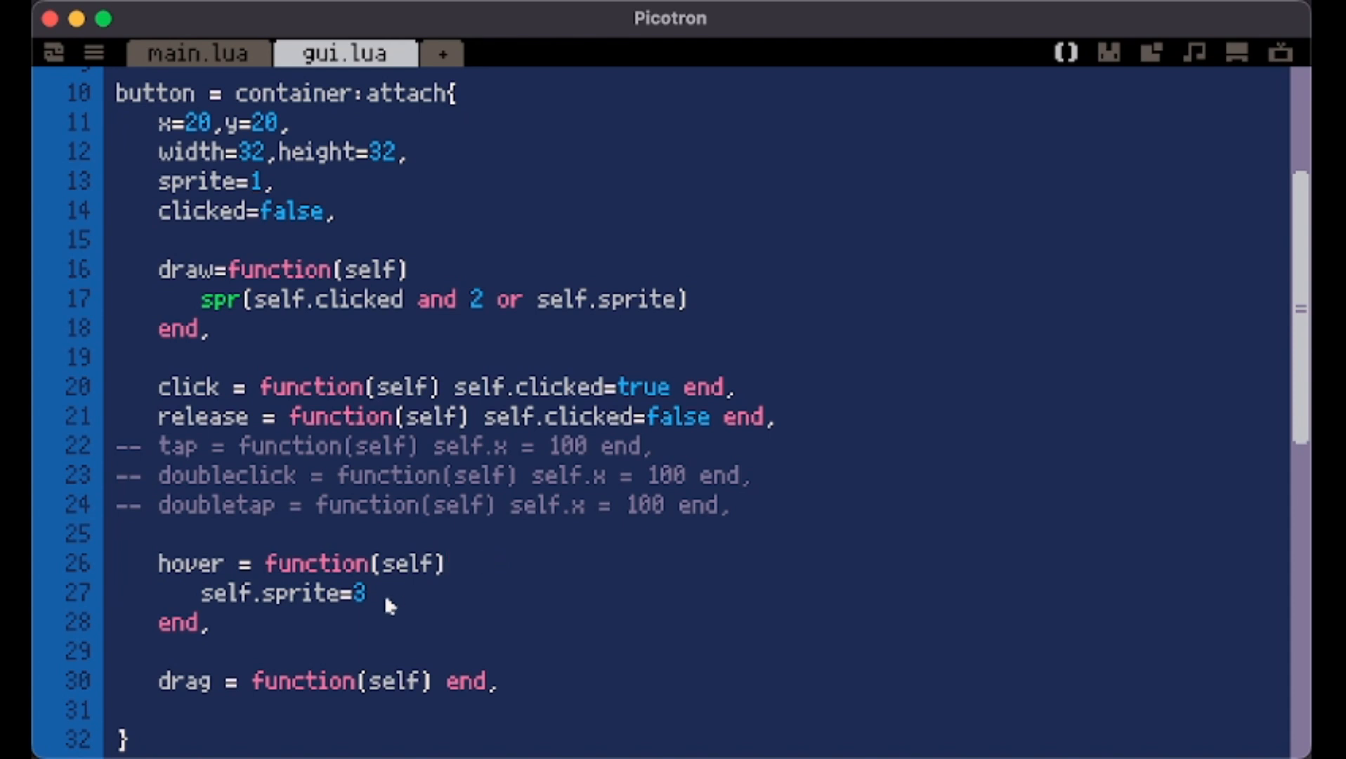
{"action": "left_click", "coordinate": [379, 203]}
{"action": "key", "text": "Return"}
{"action": "type", "text": "t_hover"}
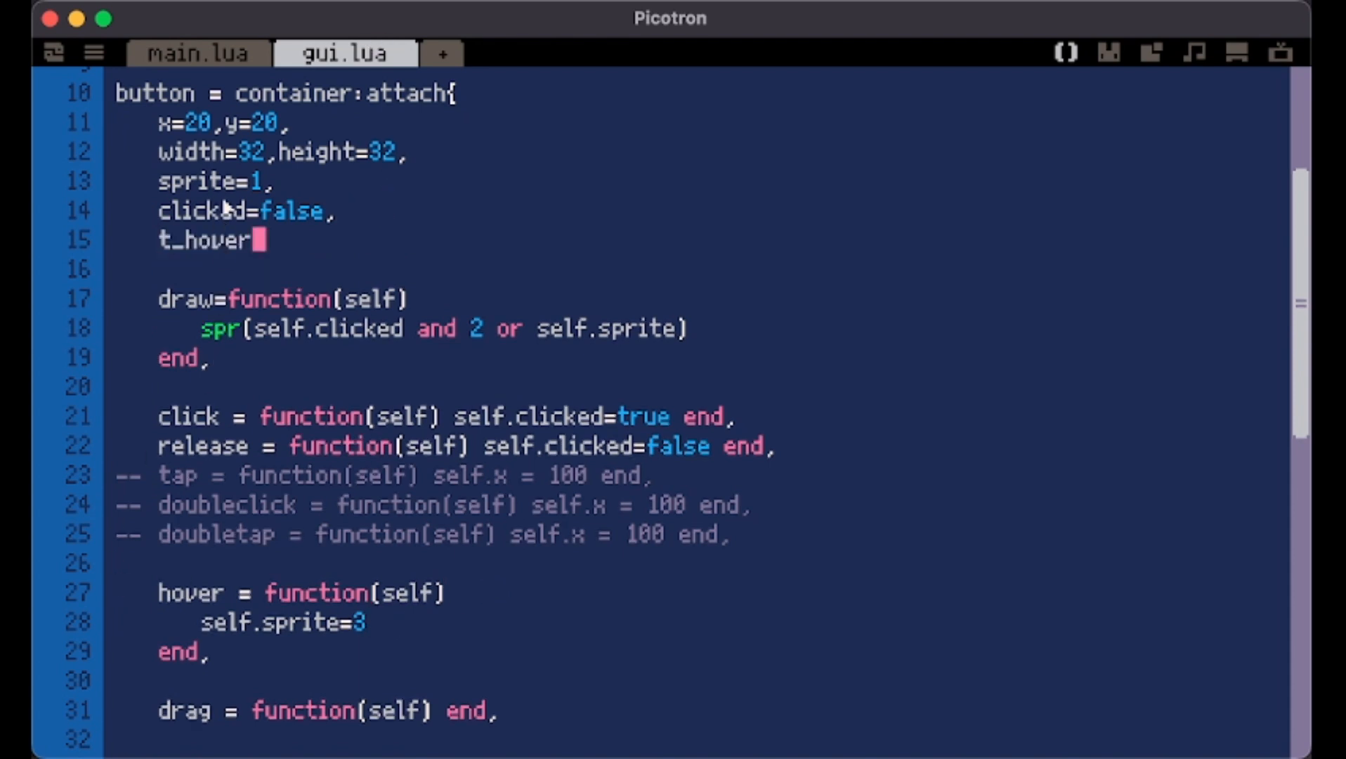
{"action": "type", "text": "="}
{"action": "type", "text": "0,"}
{"action": "key", "text": "ctrl+s"}
Make the hover handler also set t_hover to 2 and save
{"action": "left_click", "coordinate": [398, 621]}
{"action": "key", "text": "Return"}
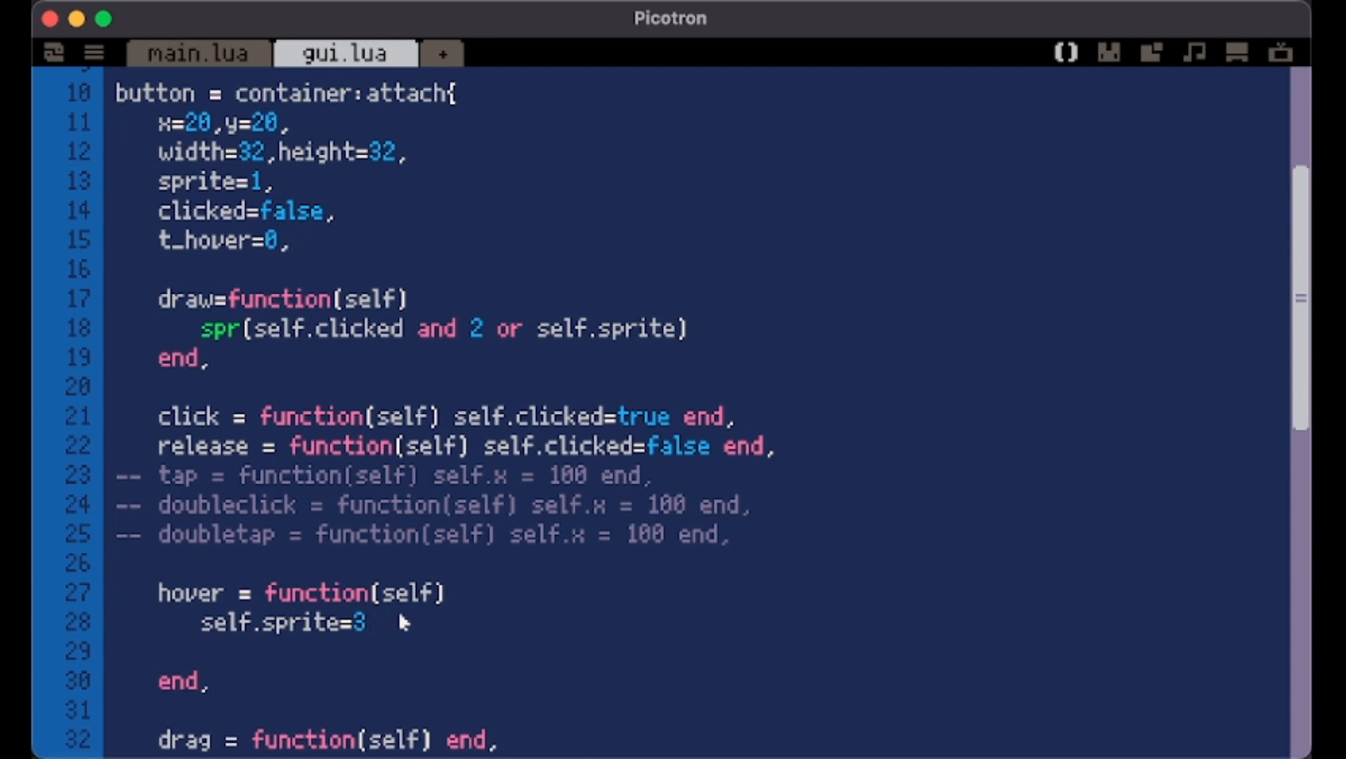
{"action": "type", "text": "t_hover "}
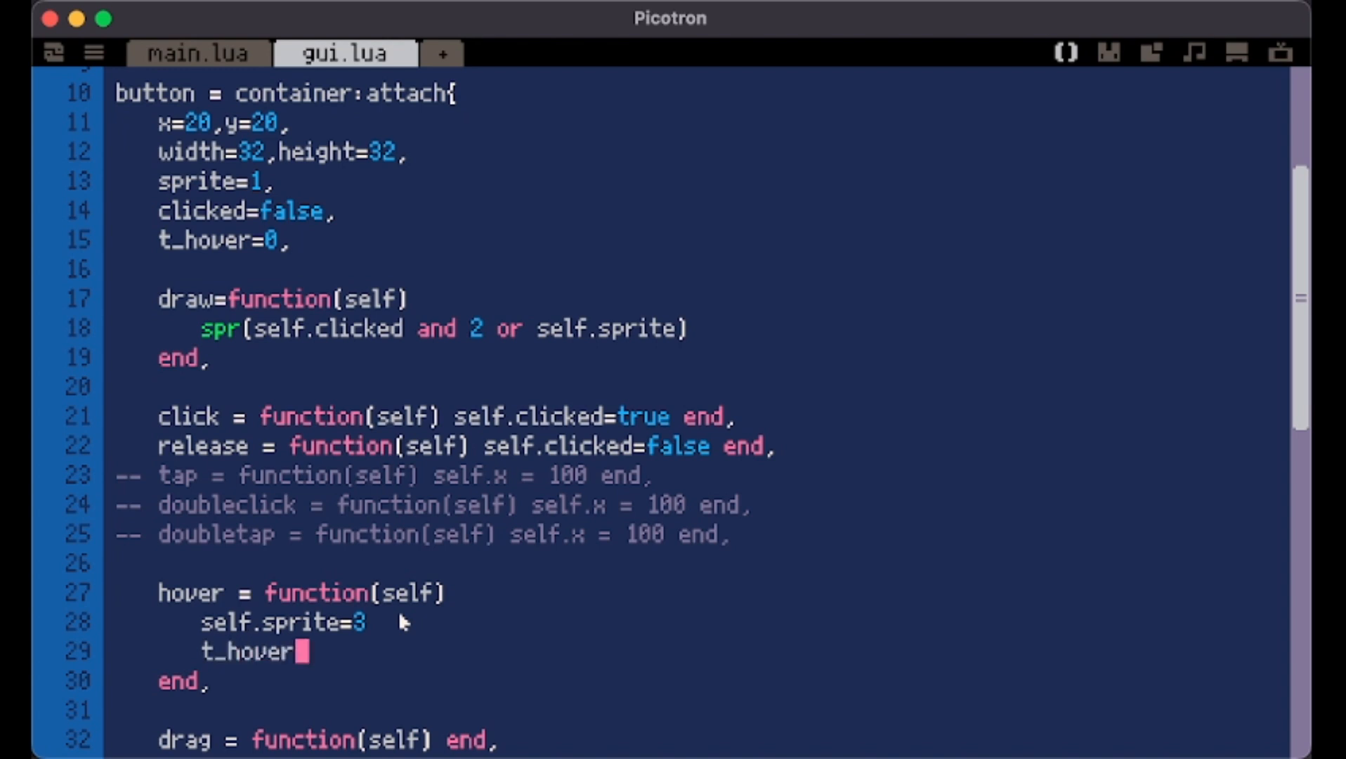
{"action": "type", "text": "= "}
{"action": "type", "text": "2"}
{"action": "key", "text": "ctrl+s"}
{"action": "scroll", "coordinate": [398, 620], "scroll_direction": "down", "scroll_amount": 3}
Add an update handler checking t_hover > 0, resetting sprite 1 at 1, and counting down
{"action": "left_click", "coordinate": [354, 500]}
{"action": "key", "text": "Return"}
{"action": "key", "text": "Return"}
{"action": "type", "text": "updAT"}
{"action": "key", "text": "BackSpace"}
{"action": "key", "text": "BackSpace"}
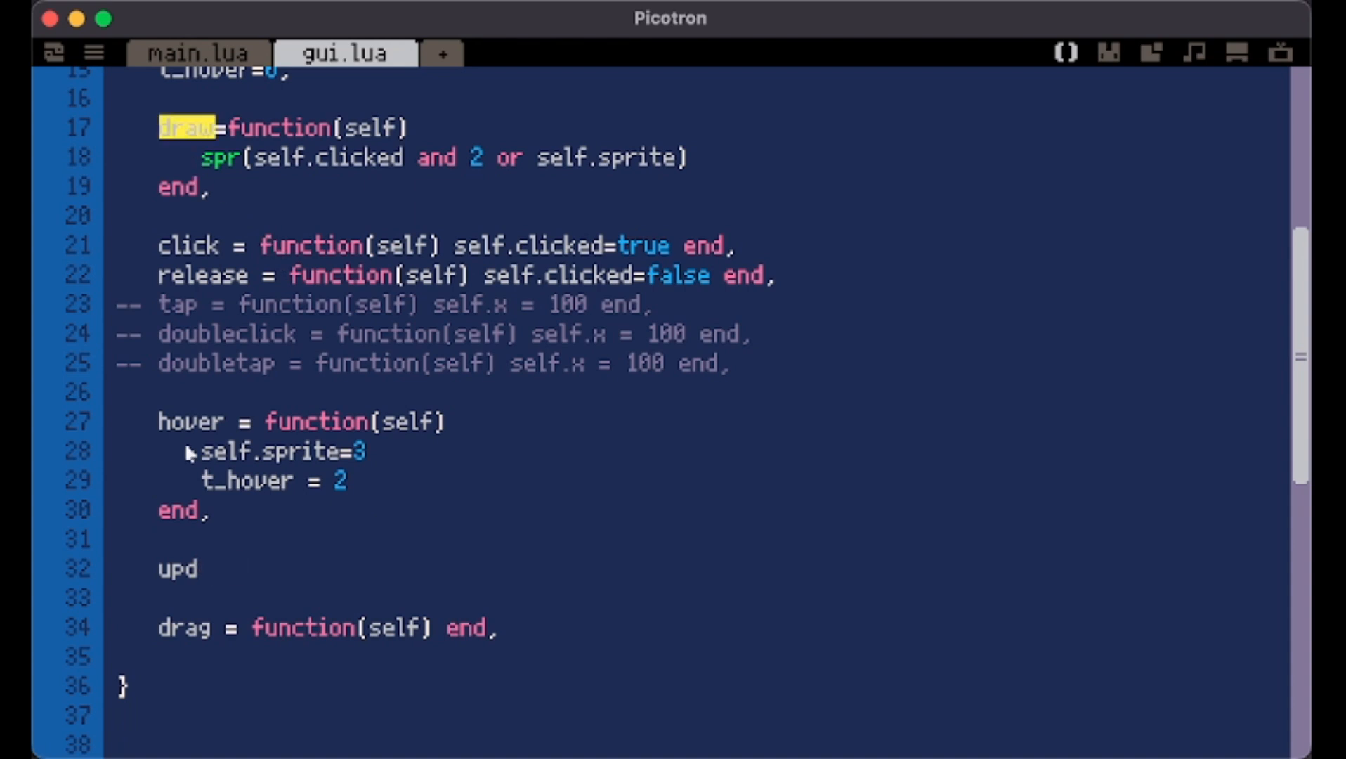
{"action": "left_click", "coordinate": [212, 573]}
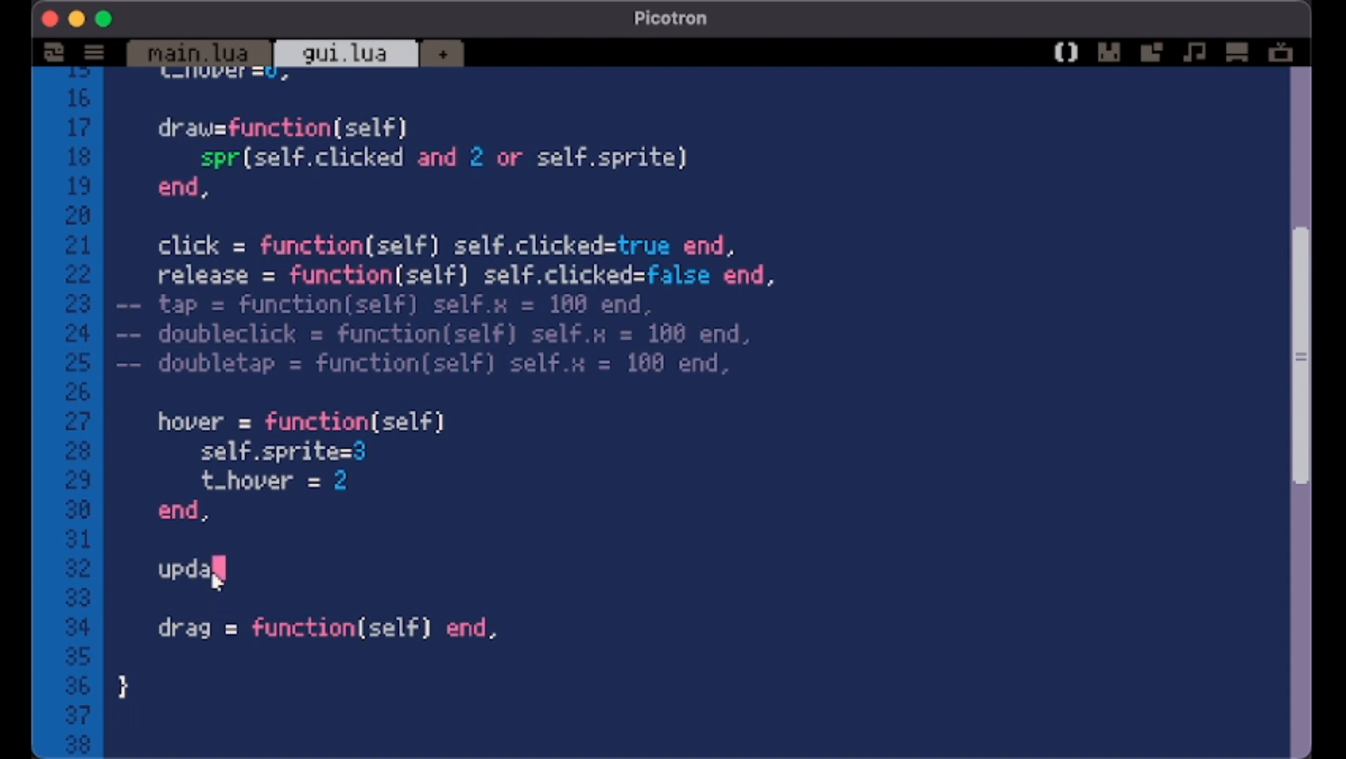
{"action": "type", "text": "ate = function(self)"}
{"action": "key", "text": "Return"}
{"action": "key", "text": "Return"}
{"action": "type", "text": "end"}
{"action": "key", "text": "Up"}
{"action": "type", "text": "if t_hover > 0 then"}
{"action": "key", "text": "Return"}
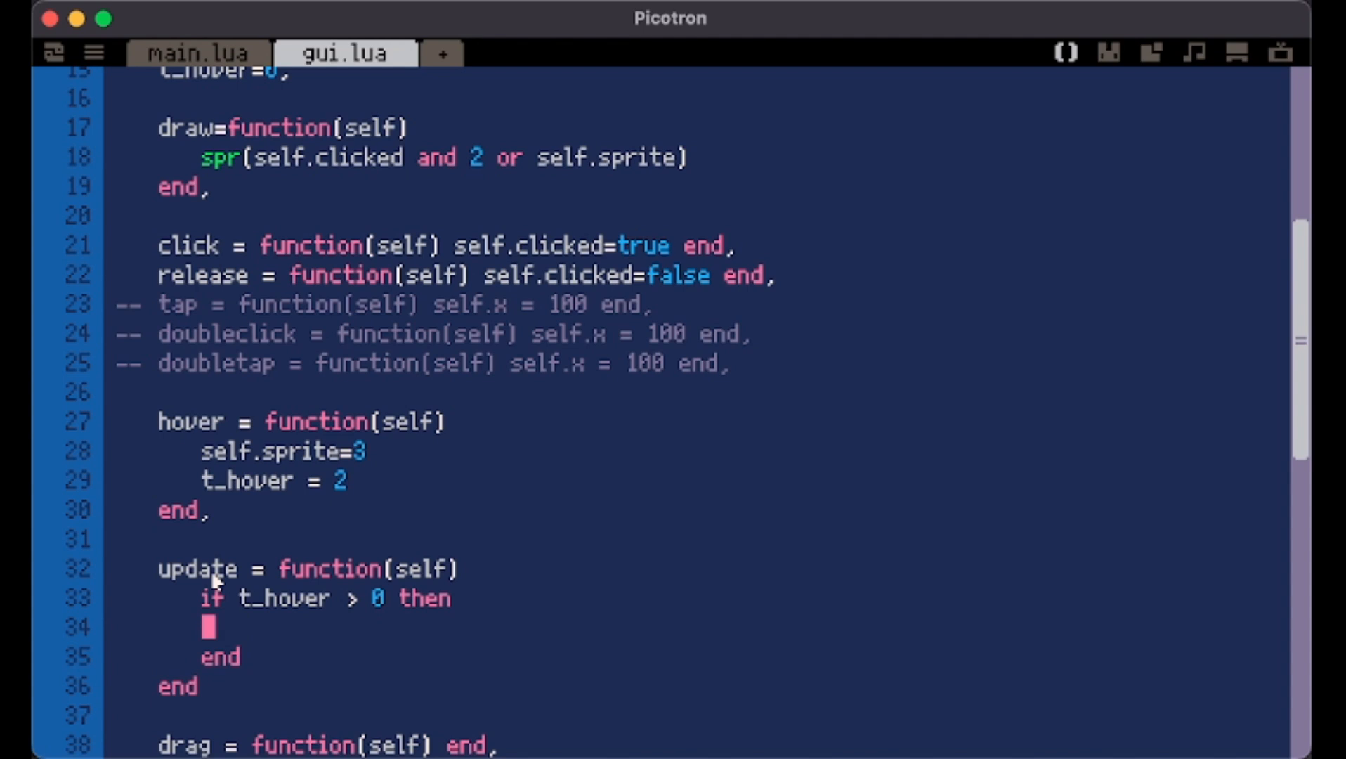
{"action": "type", "text": "if t_hover == 1"}
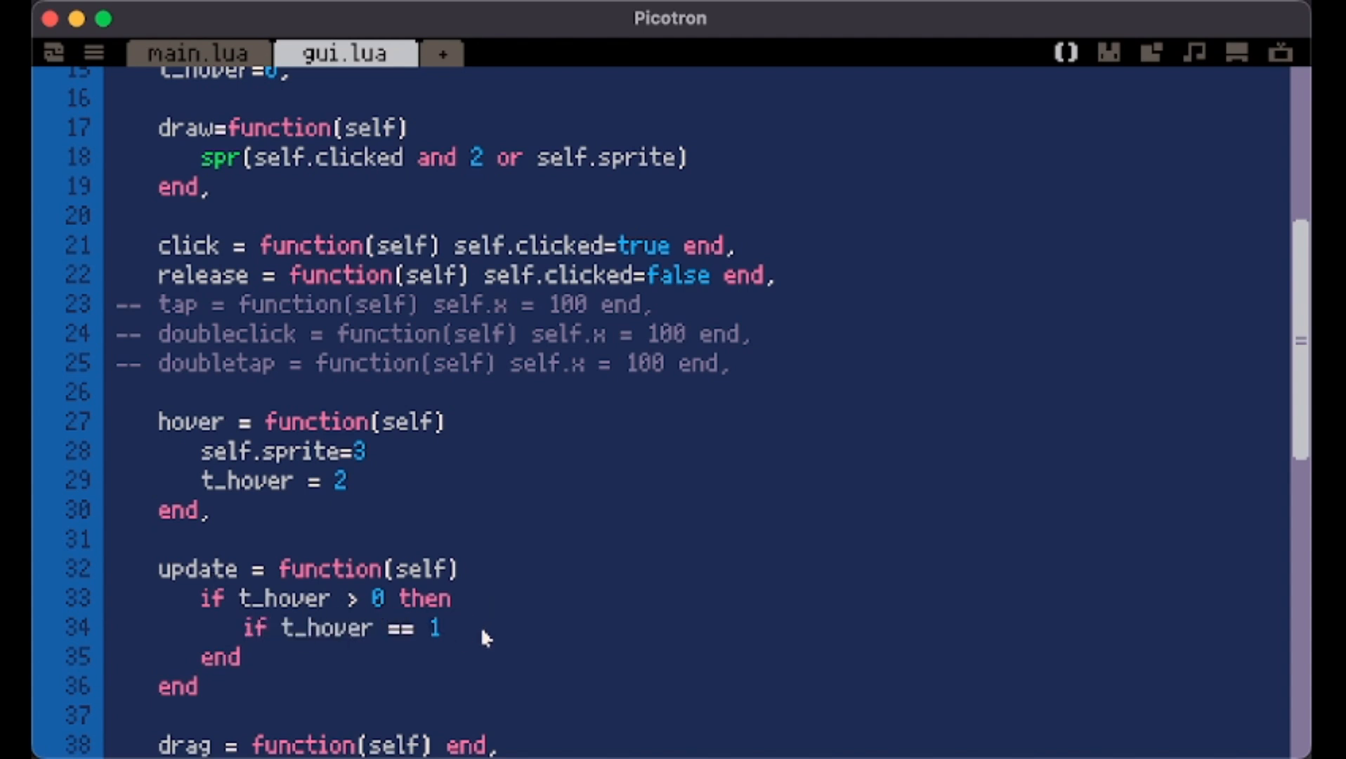
{"action": "type", "text": " then "}
{"action": "type", "text": "self.sprite=1"}
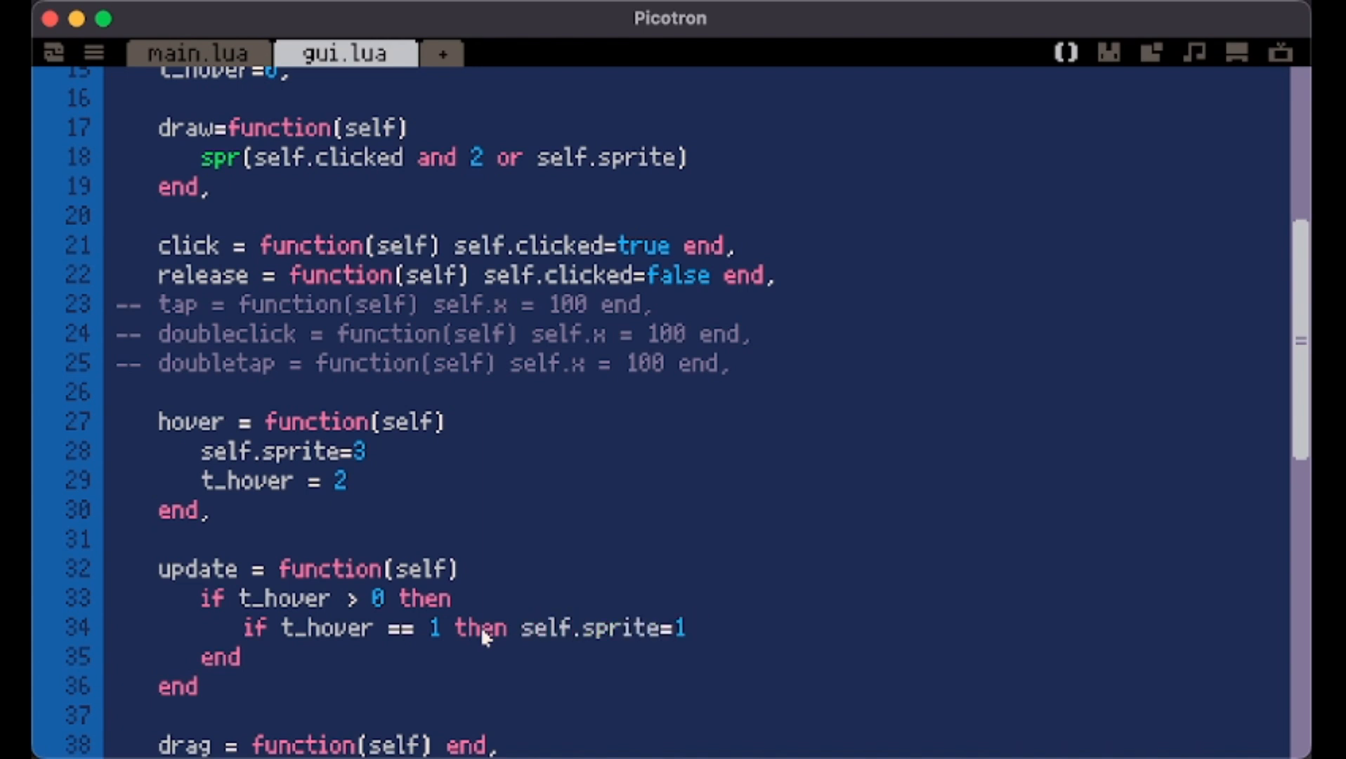
{"action": "type", "text": " end"}
{"action": "key", "text": "Return"}
{"action": "type", "text": "self."}
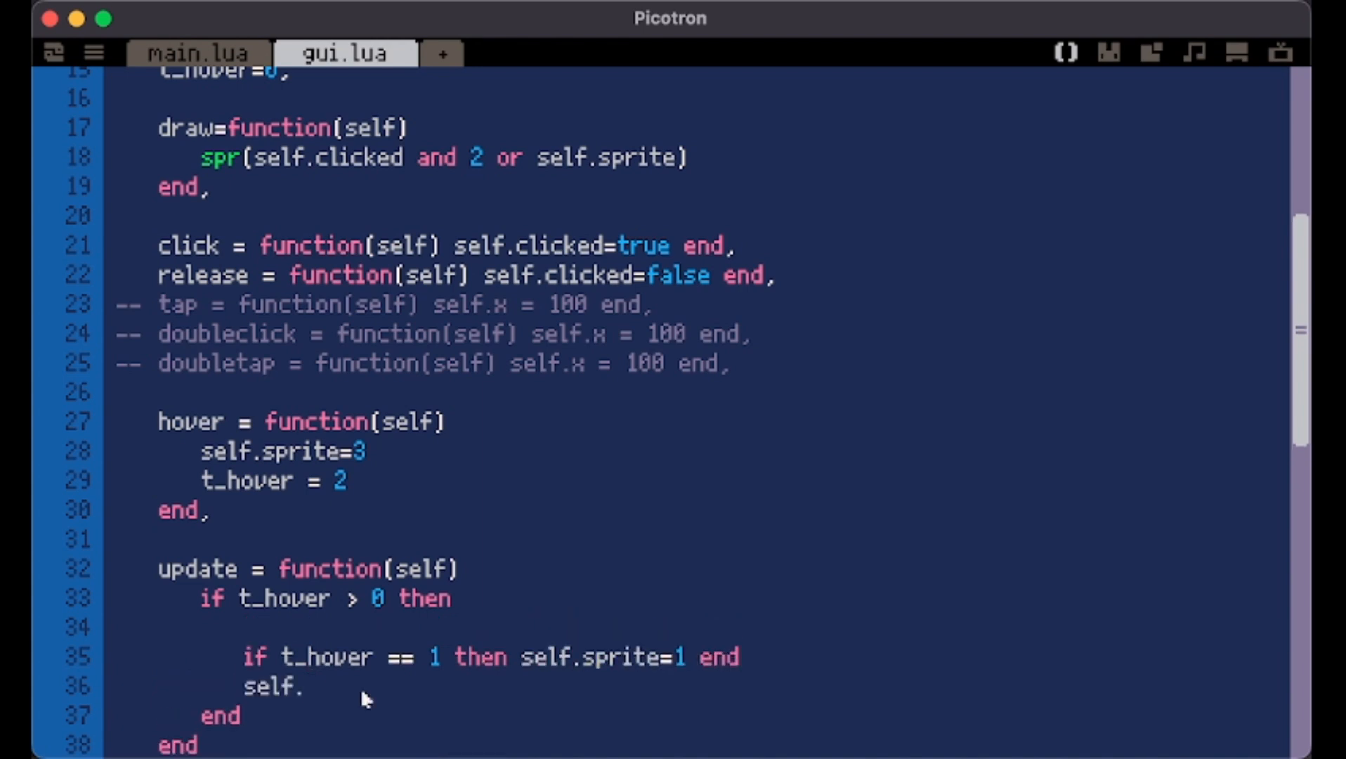
{"action": "type", "text": "t_hover"}
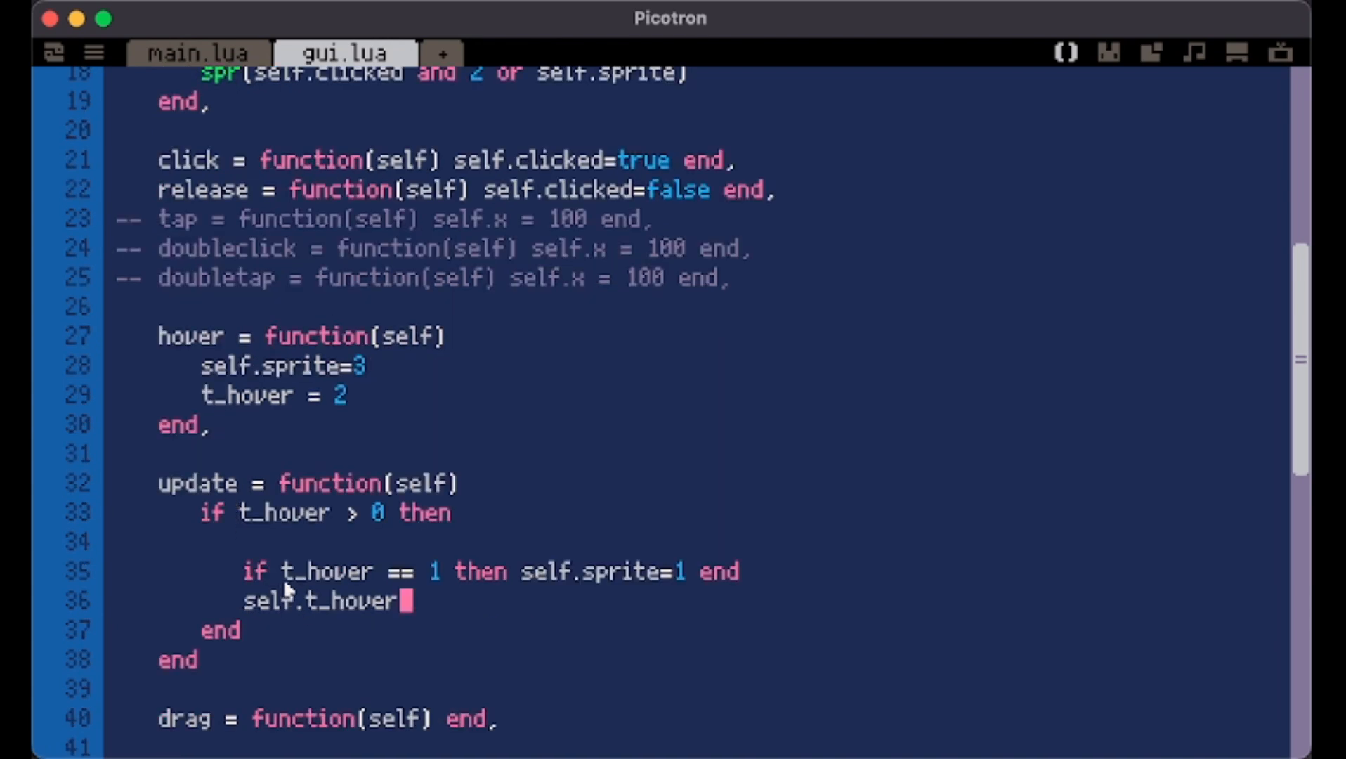
Prefix t_hover with self. in the checks, hover handler and countdown line
{"action": "left_click", "coordinate": [284, 572]}
{"action": "type", "text": "self."}
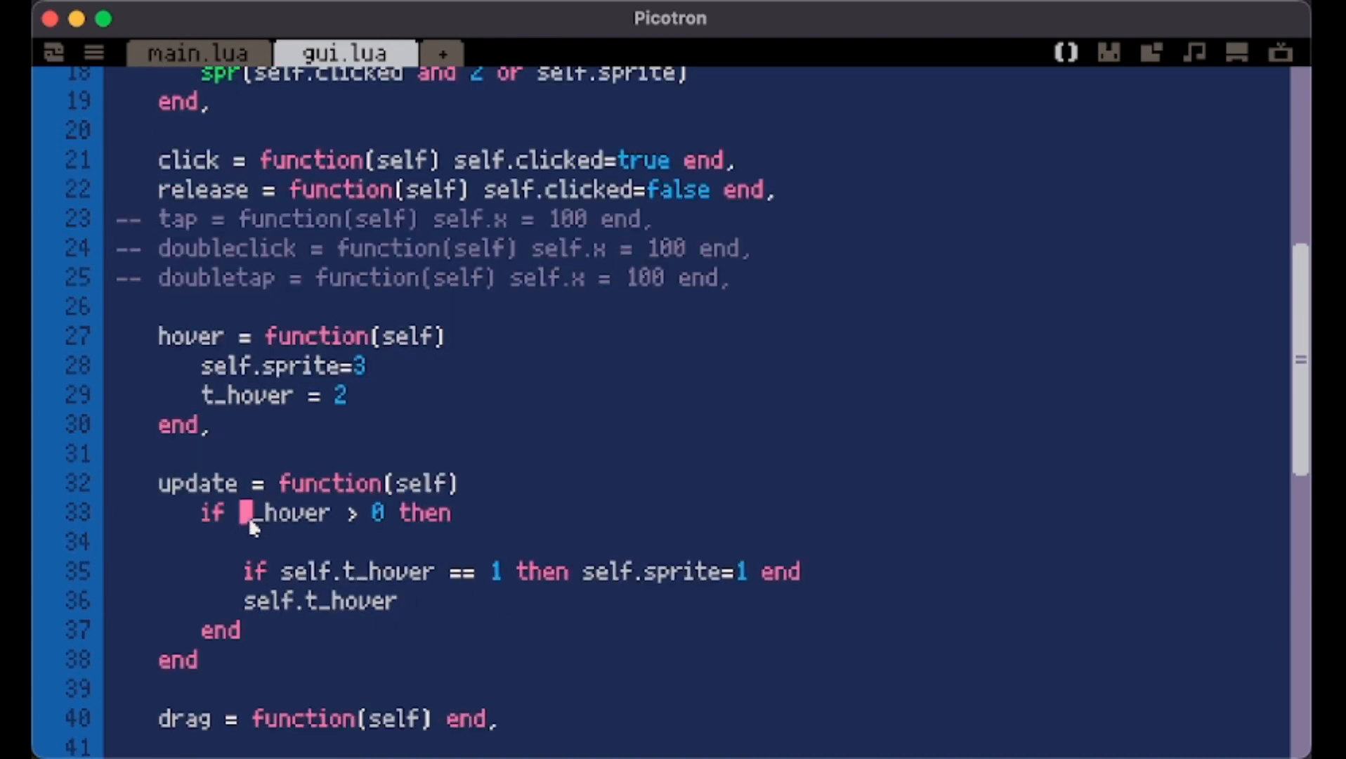
{"action": "left_click", "coordinate": [248, 515]}
{"action": "type", "text": "self."}
{"action": "left_click", "coordinate": [208, 396]}
{"action": "type", "text": "self."}
{"action": "left_click", "coordinate": [419, 612]}
{"action": "type", "text": "-1"}
{"action": "type", "text": "=1"}
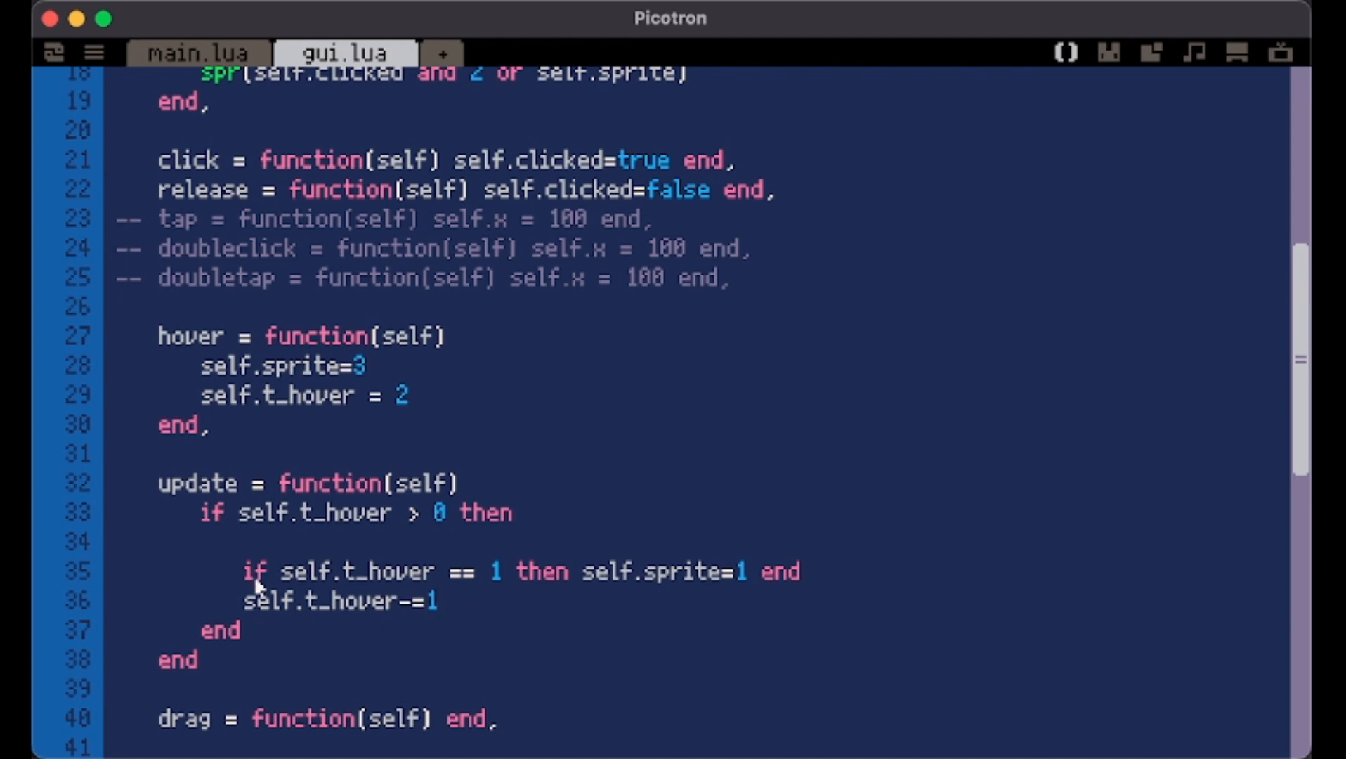
{"action": "key", "text": "Return"}
Save and run the cartridge and press the button to test the hover countdown
{"action": "key", "text": "ctrl+s"}
{"action": "key", "text": "ctrl+r"}
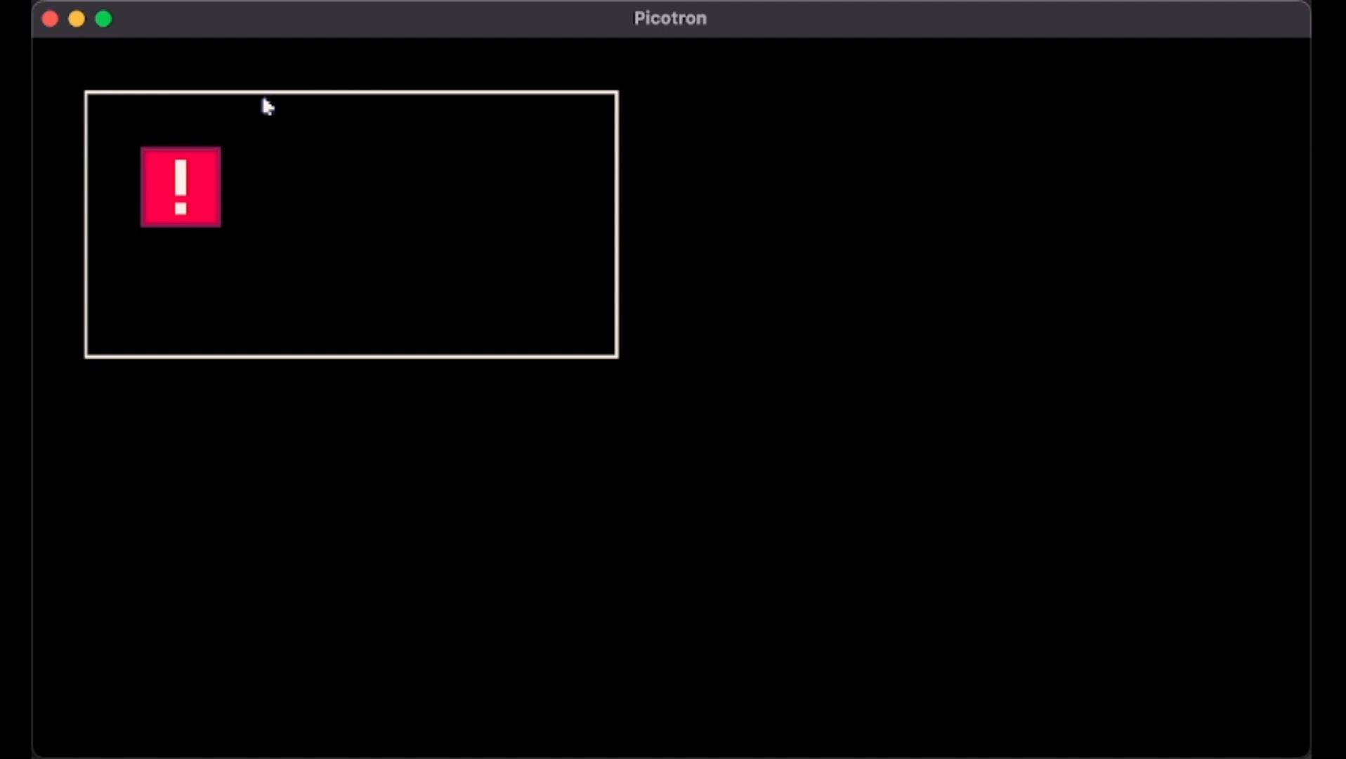
{"action": "left_click", "coordinate": [180, 186]}
{"action": "left_click", "coordinate": [183, 189]}
{"action": "left_click", "coordinate": [180, 212]}
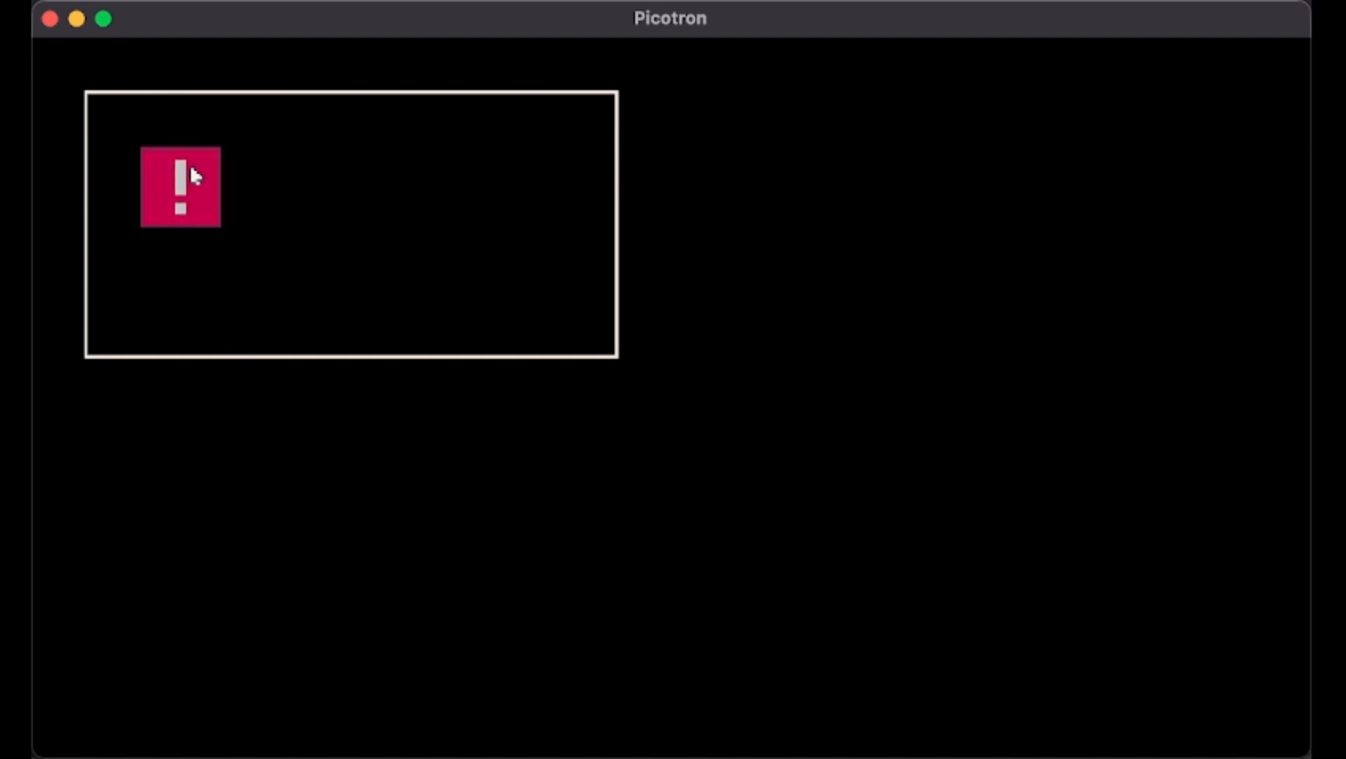
Expand the one-line drag handler into a multi-line function and save
{"action": "key", "text": "Escape"}
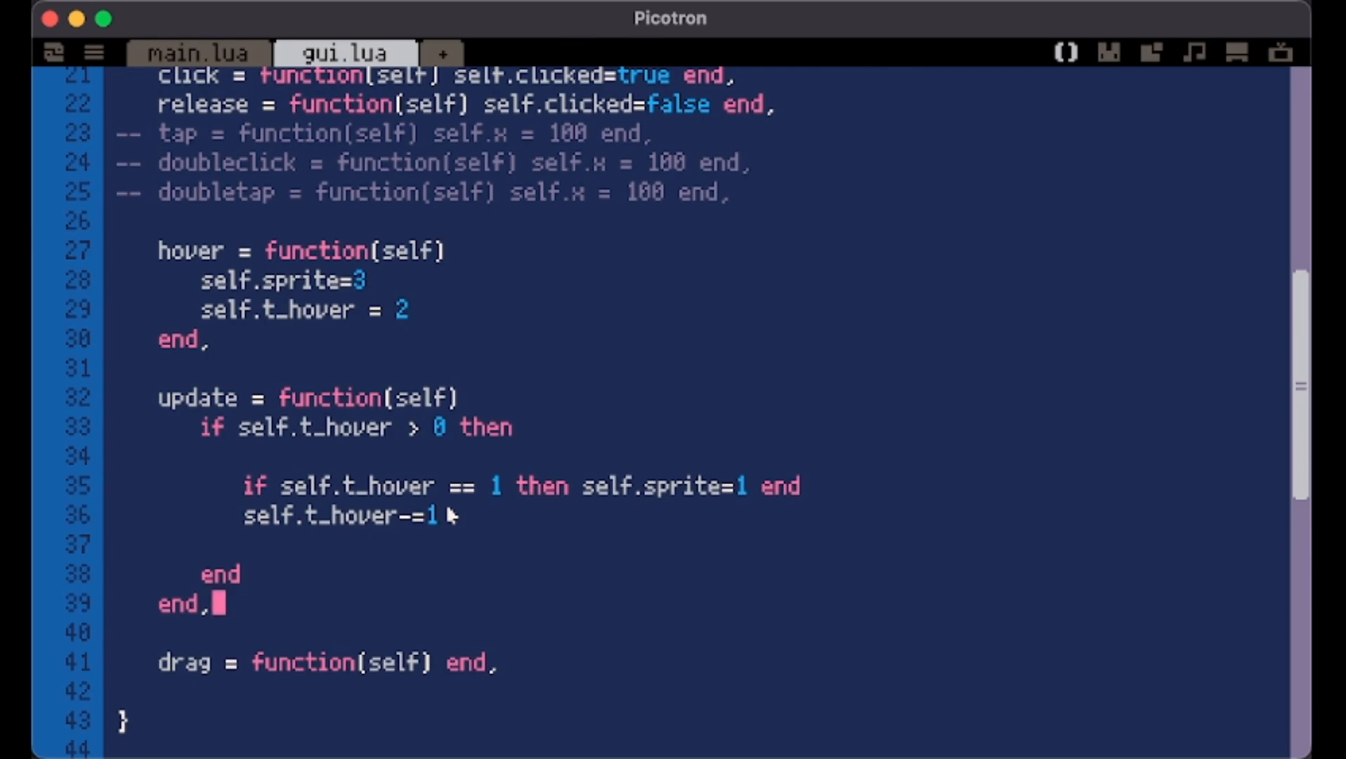
{"action": "left_click", "coordinate": [442, 665]}
{"action": "key", "text": "Return"}
{"action": "key", "text": "Return"}
{"action": "key", "text": "ctrl+s"}
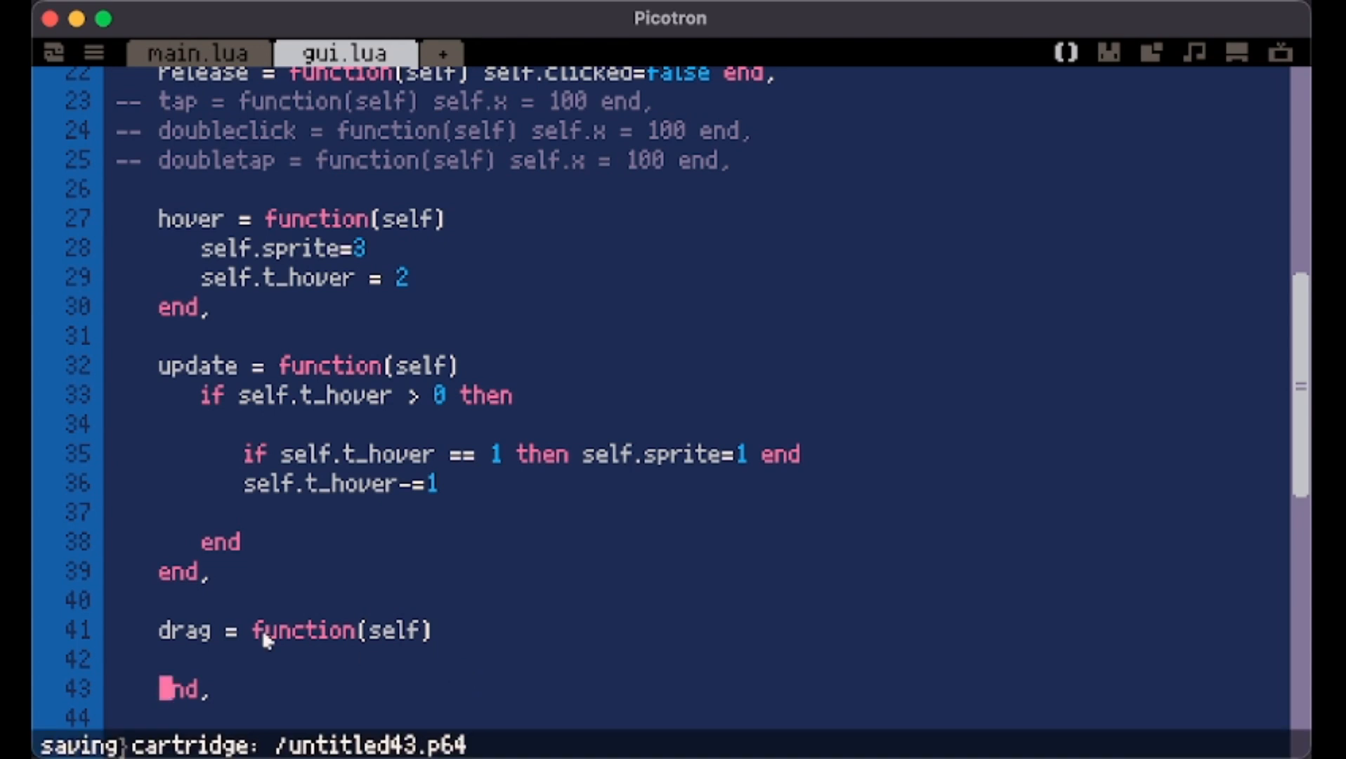
Set drag to local mx,my = mouse(), self.x = mx, self.y = my, then run and drag the button
{"action": "left_click", "coordinate": [214, 647]}
{"action": "type", "text": "local m"}
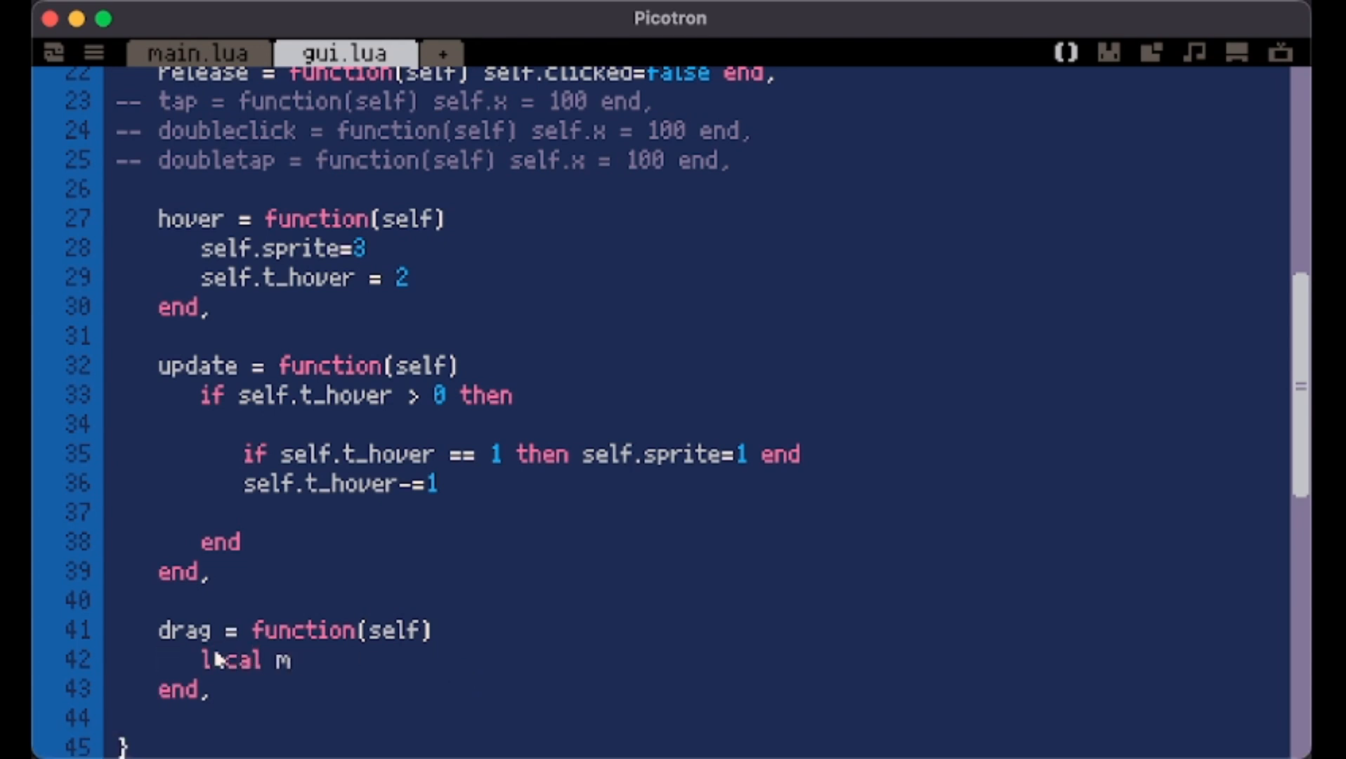
{"action": "type", "text": "x,my"}
{"action": "type", "text": " = mouse()"}
{"action": "key", "text": "Return"}
{"action": "key", "text": "Return"}
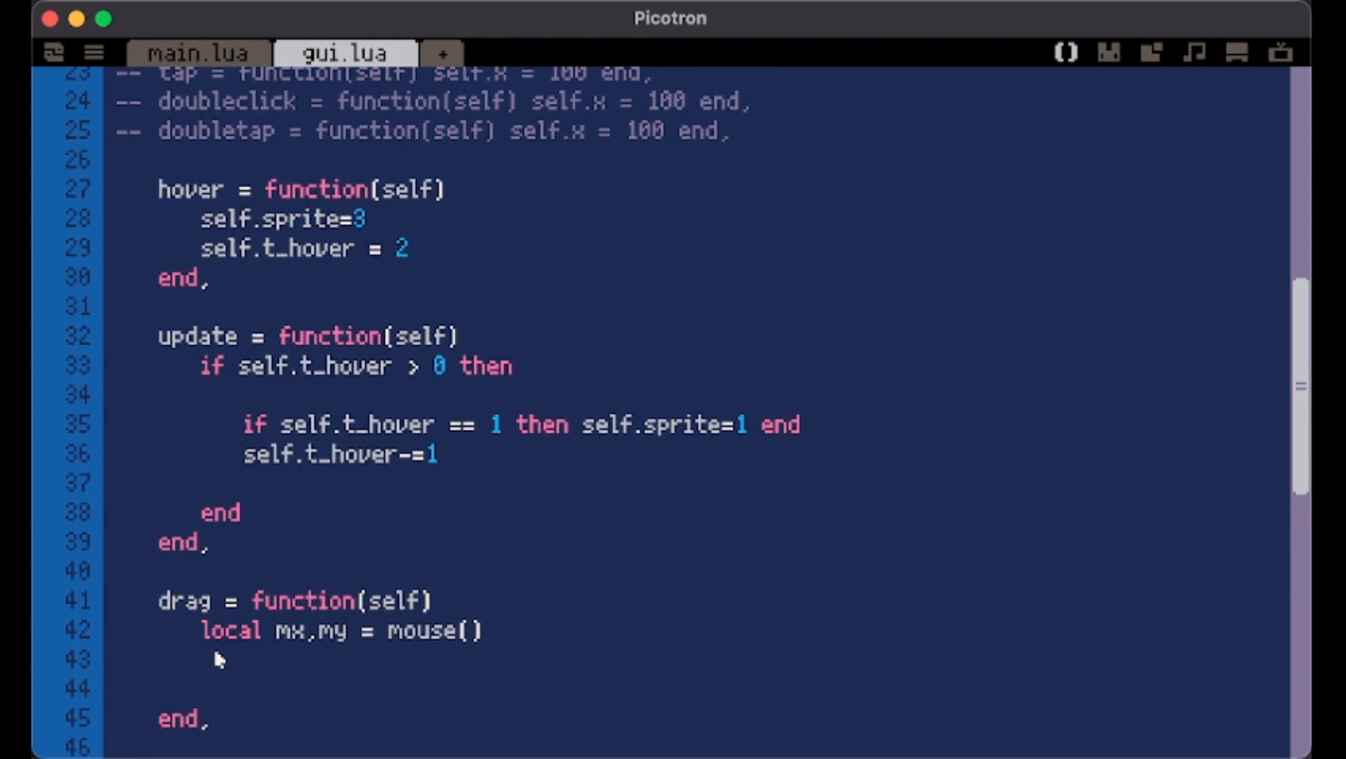
{"action": "type", "text": "self.x = mx"}
{"action": "key", "text": "Return"}
{"action": "type", "text": "s"}
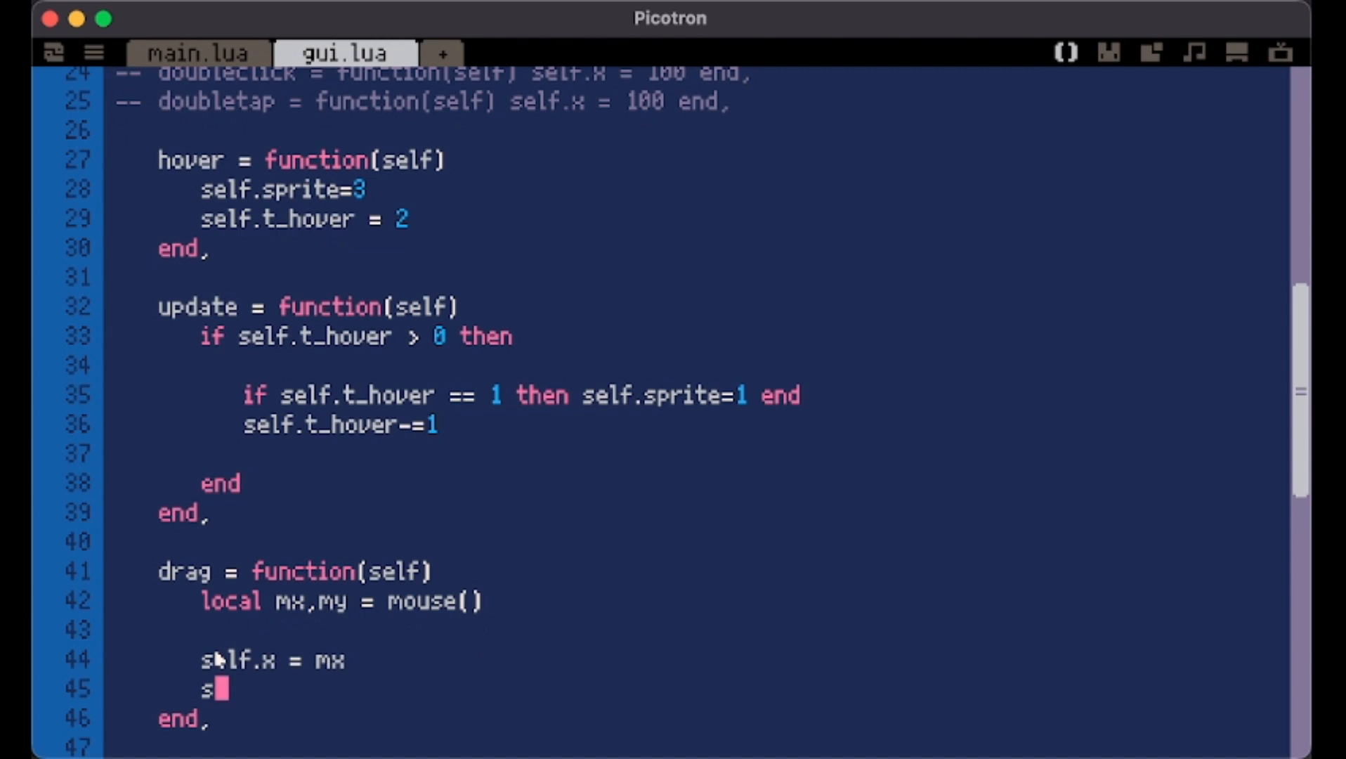
{"action": "type", "text": "elf.y = my"}
{"action": "key", "text": "ctrl+s"}
{"action": "key", "text": "ctrl+r"}
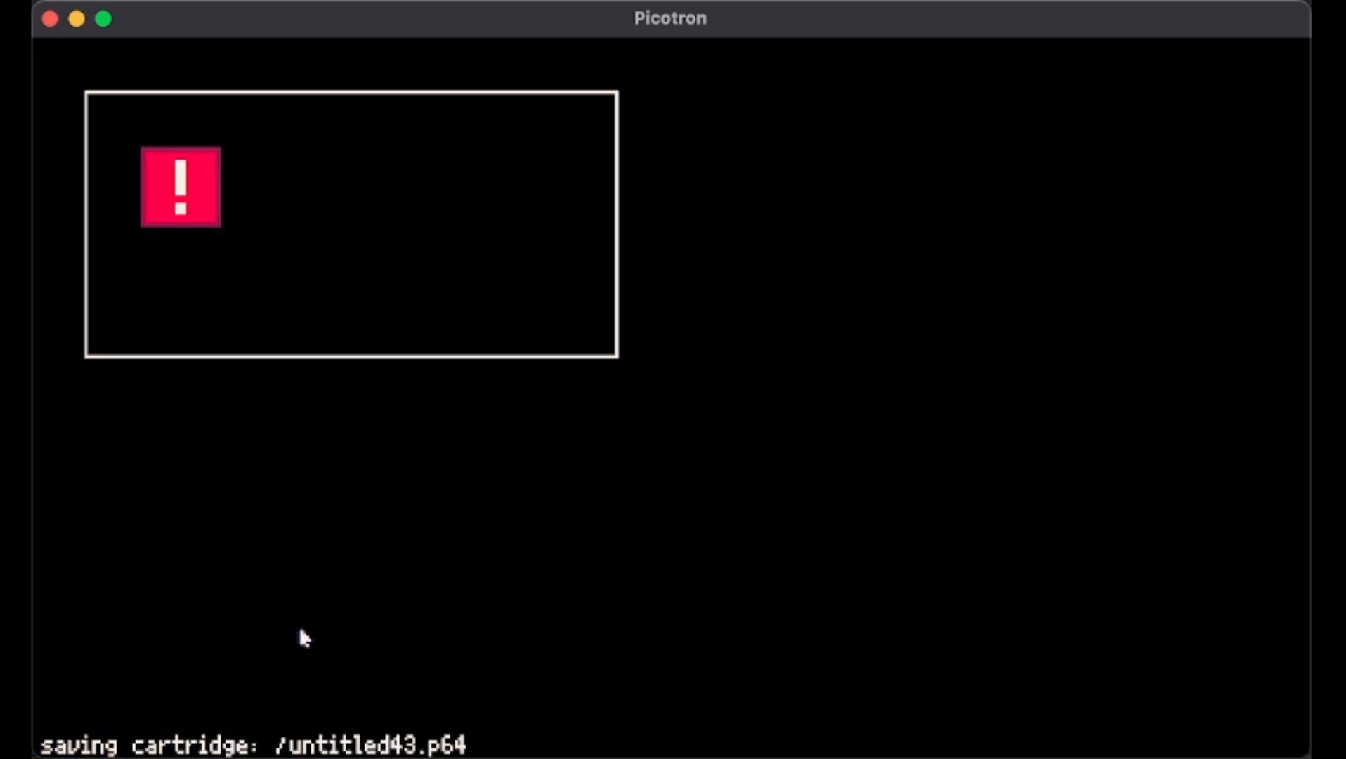
{"action": "left_click_drag", "start_coordinate": [179, 206], "coordinate": [281, 131]}
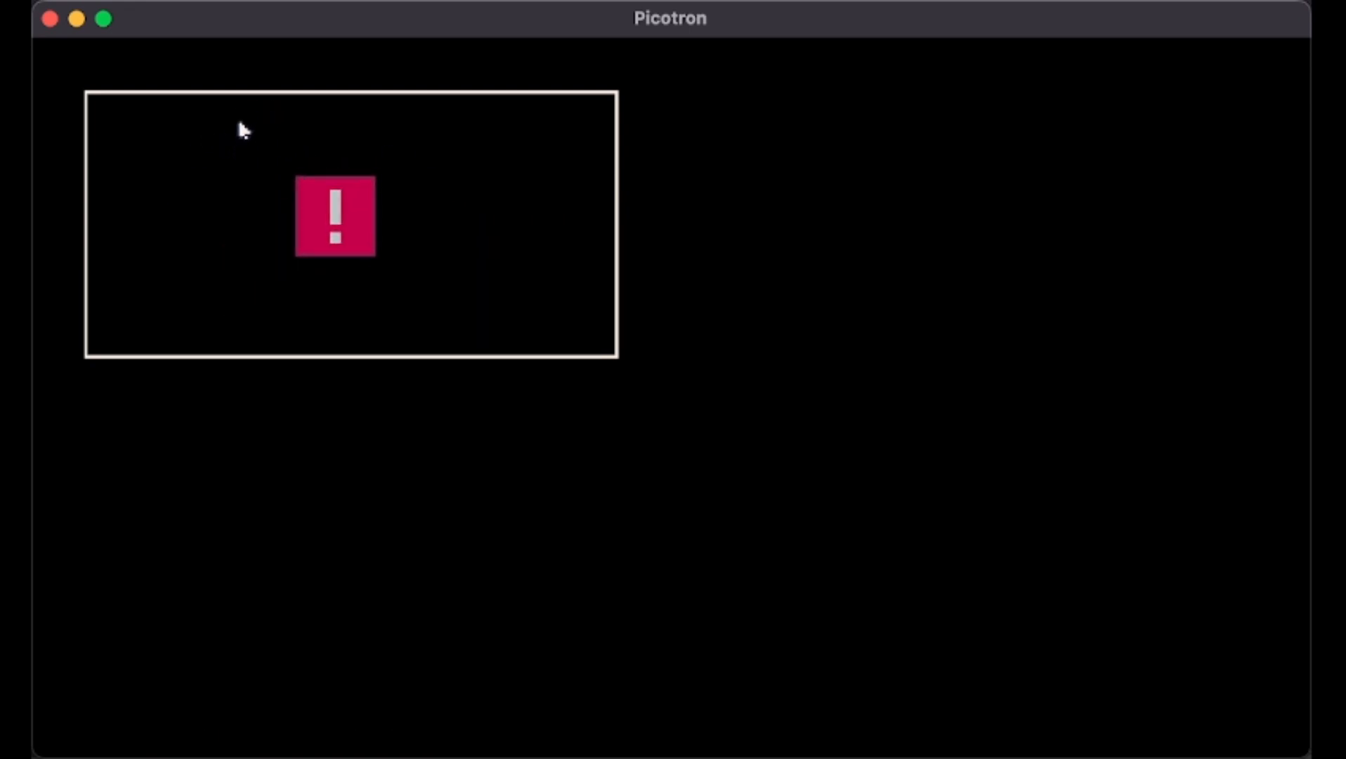
Subtract container.x and container.y from the drag handler's x and y lines and save
{"action": "key", "text": "Escape"}
{"action": "scroll", "coordinate": [381, 652], "scroll_direction": "up", "scroll_amount": 5}
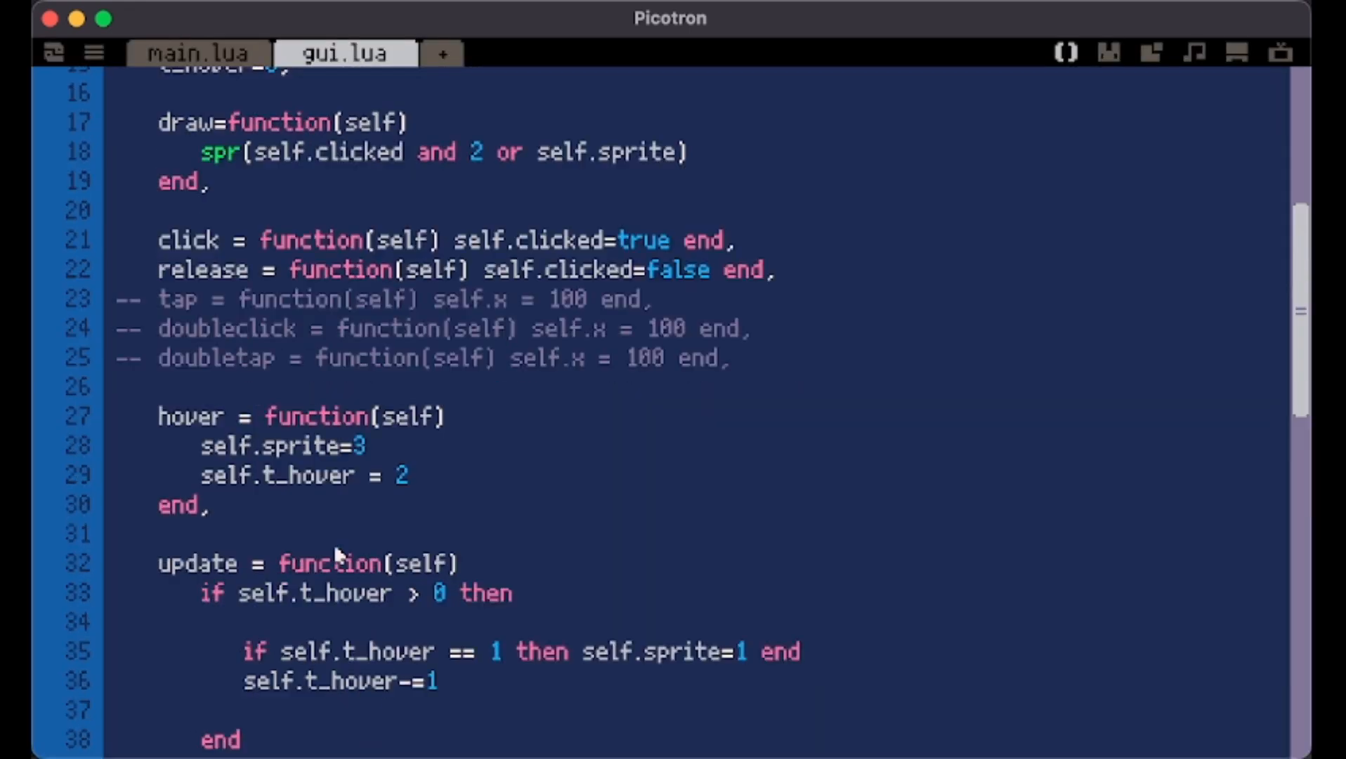
{"action": "scroll", "coordinate": [333, 542], "scroll_direction": "down", "scroll_amount": 3}
{"action": "scroll", "coordinate": [332, 537], "scroll_direction": "up", "scroll_amount": 6}
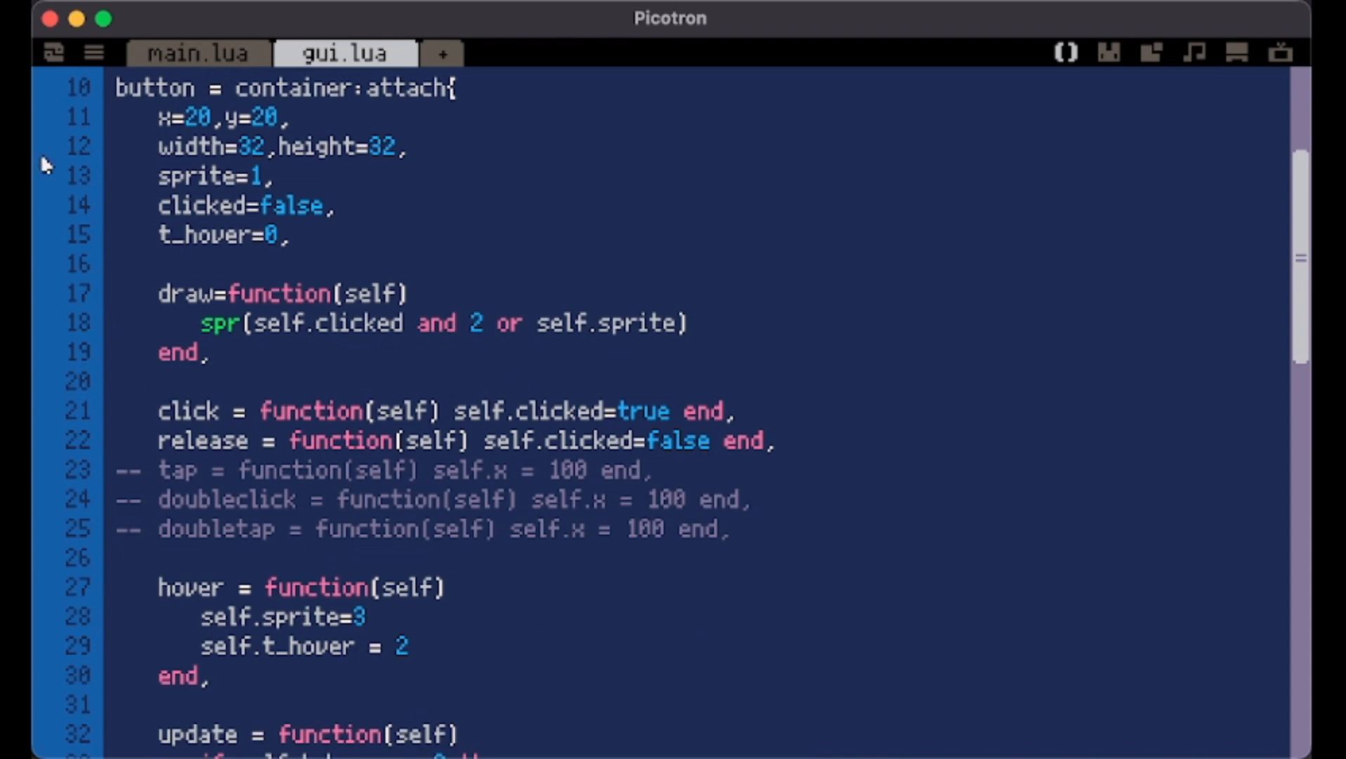
{"action": "key", "text": "ctrl+r"}
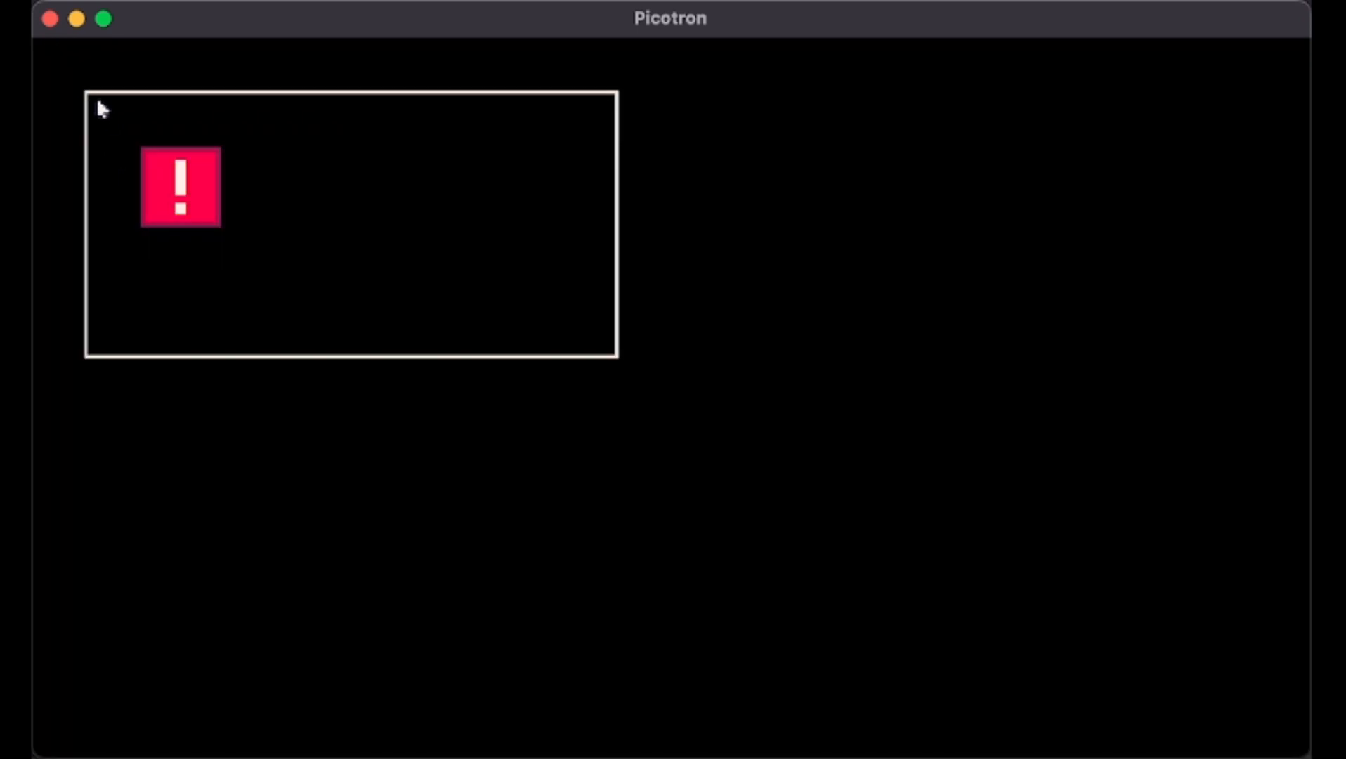
{"action": "key", "text": "Escape"}
{"action": "key", "text": "Escape"}
{"action": "type", "text": "- container.x"}
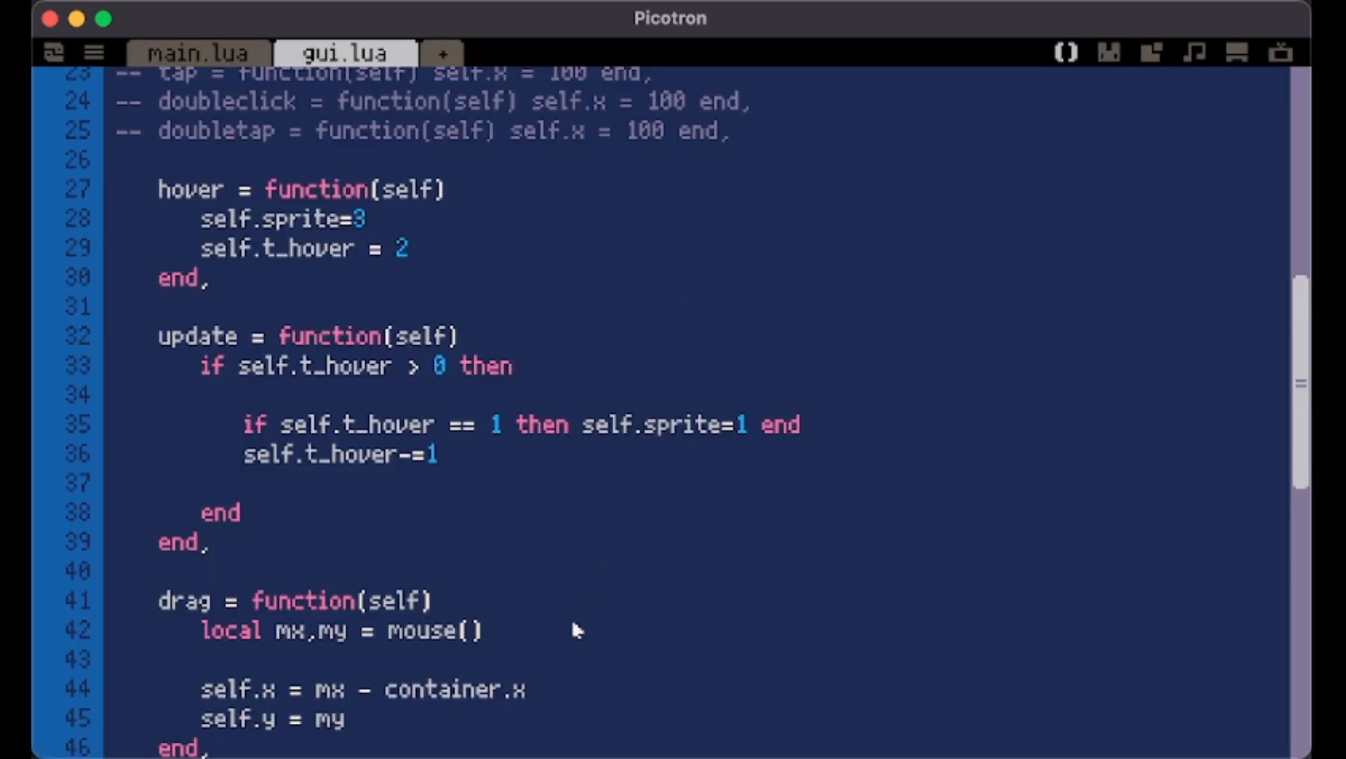
{"action": "key", "text": "Down"}
{"action": "type", "text": "- container.y"}
{"action": "key", "text": "ctrl+s"}
Run the cartridge and drag the red button around inside the container
{"action": "key", "text": "ctrl+r"}
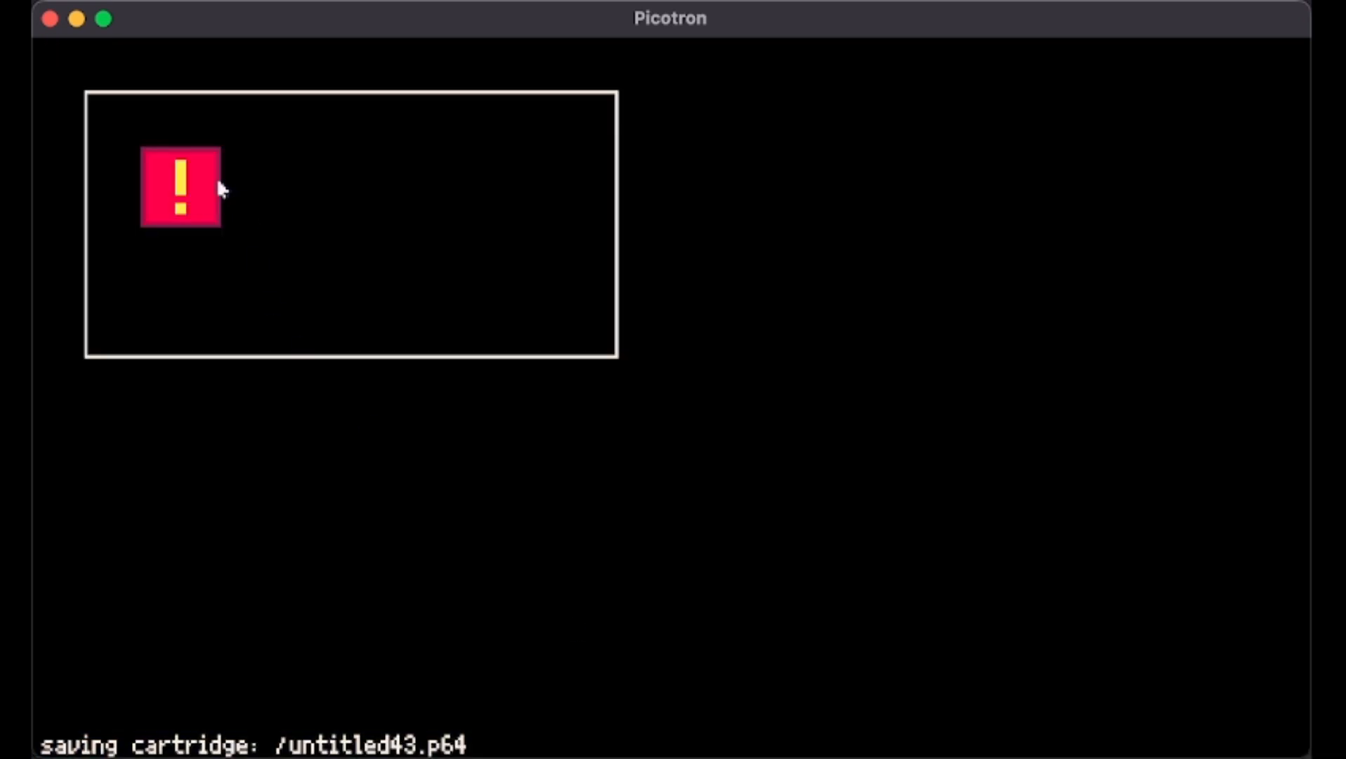
{"action": "mouse_move", "coordinate": [199, 170]}
{"action": "left_mouse_down"}
{"action": "mouse_move", "coordinate": [270, 121]}
{"action": "mouse_move", "coordinate": [286, 150]}
{"action": "mouse_move", "coordinate": [250, 155]}
{"action": "left_mouse_up"}
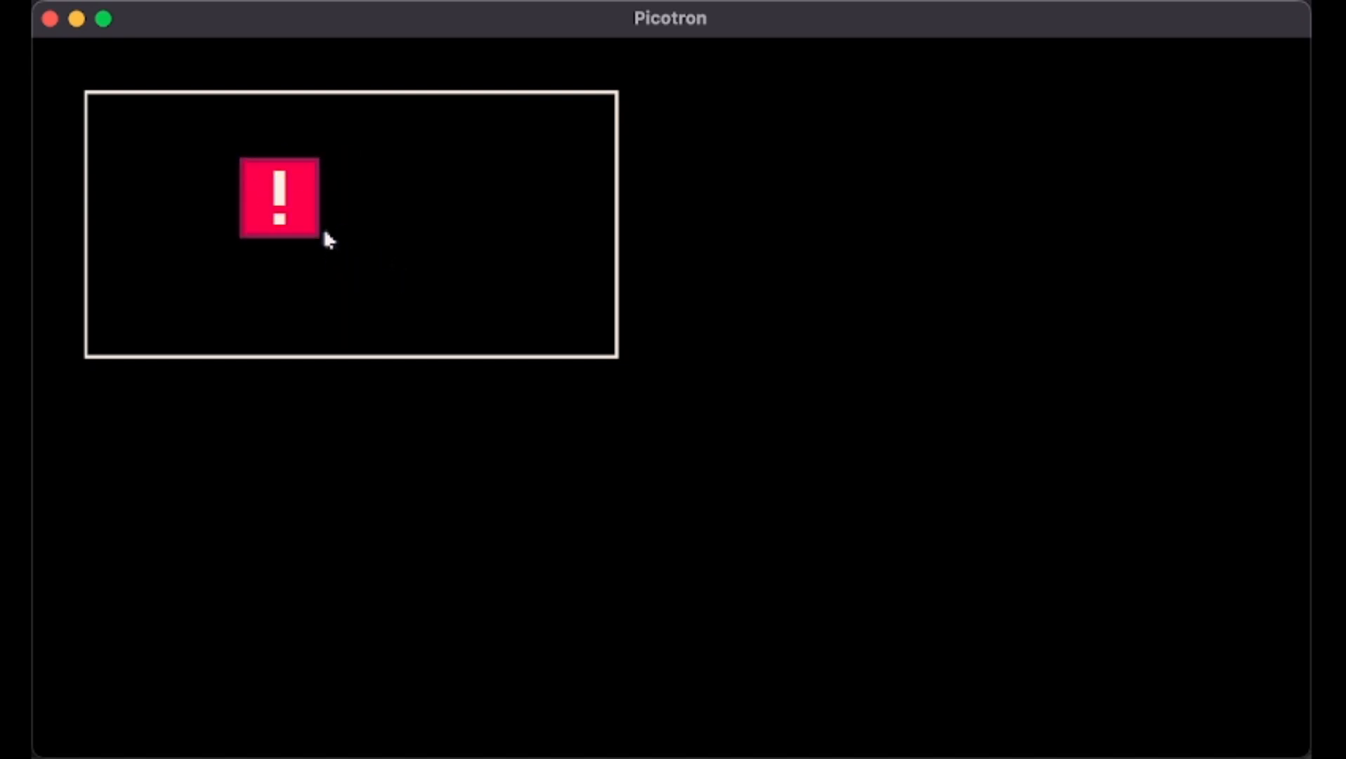
{"action": "left_click_drag", "start_coordinate": [317, 225], "coordinate": [281, 176]}
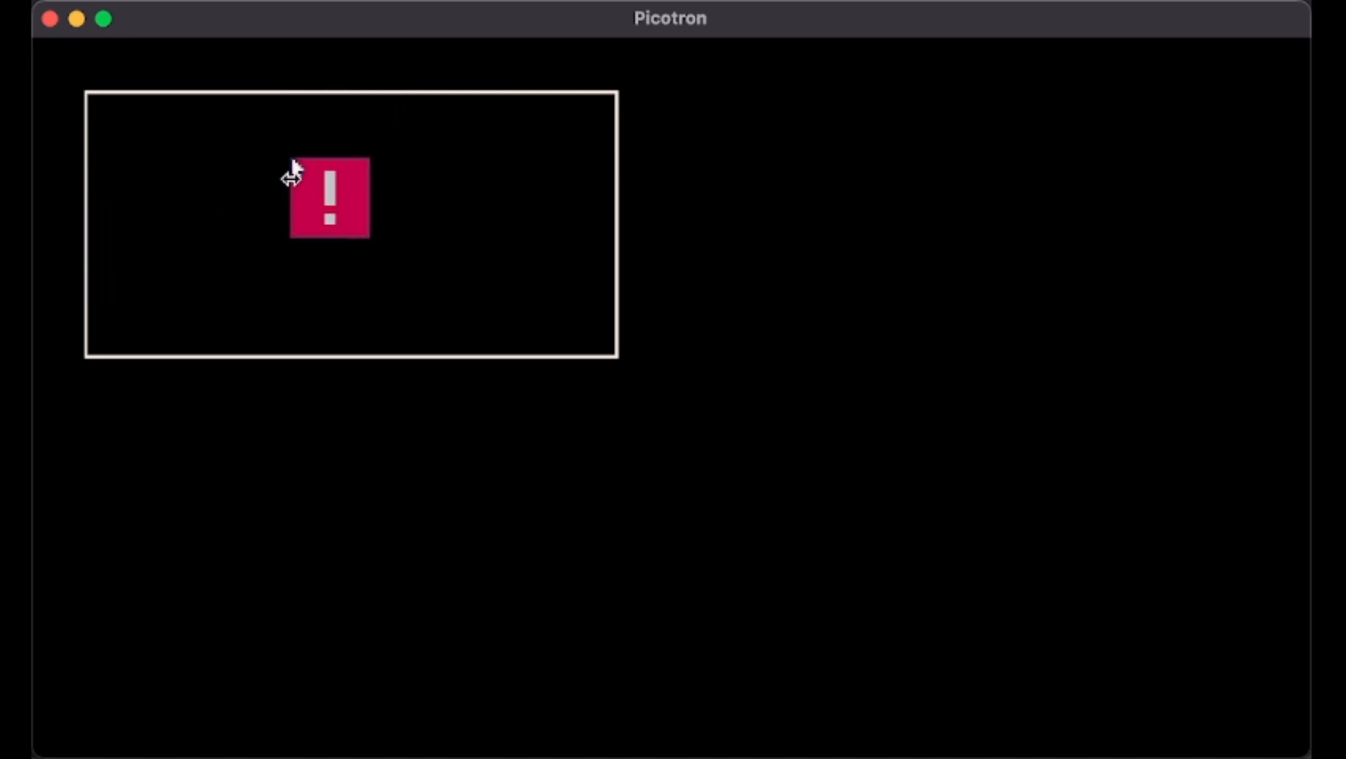
Subtract self.width/2 and self.height/2 in the drag lines, save and run to test centering
{"action": "key", "text": "Escape"}
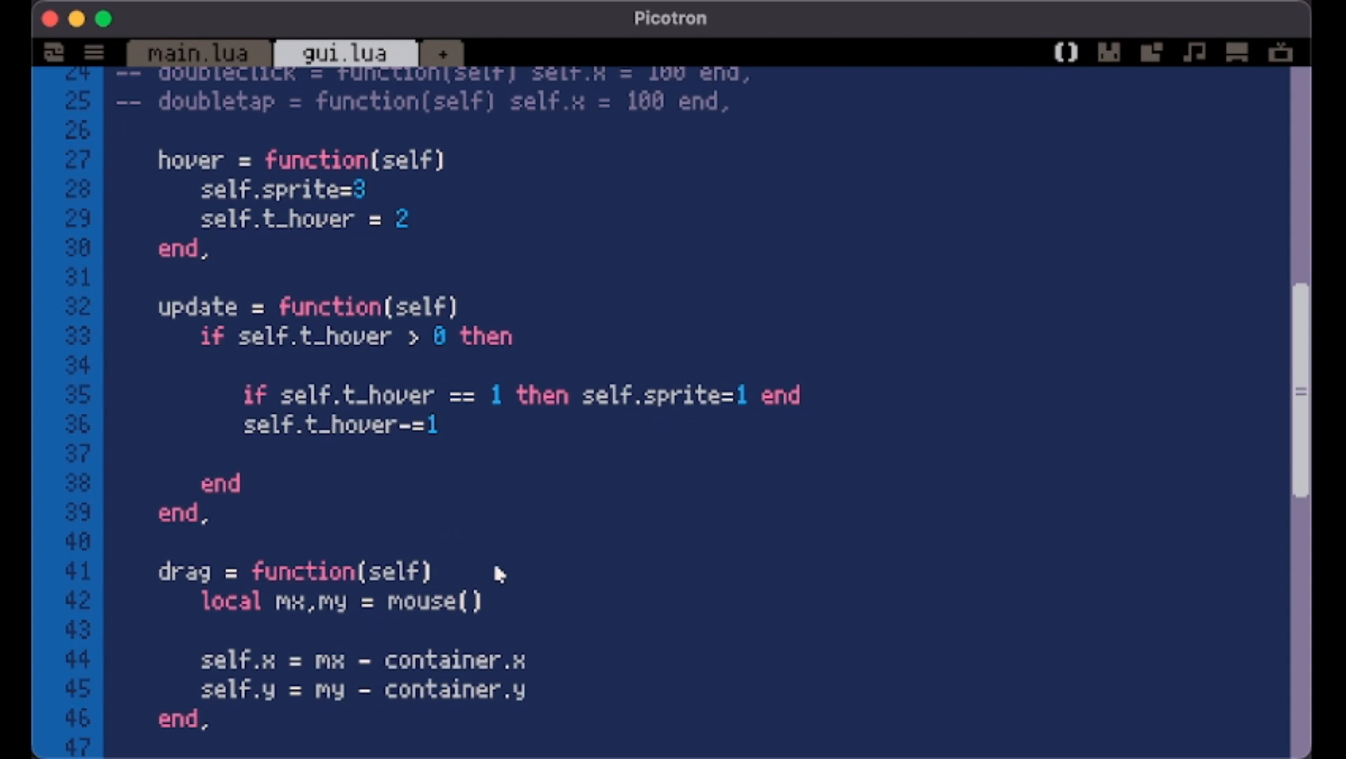
{"action": "scroll", "coordinate": [548, 612], "scroll_direction": "down", "scroll_amount": 3}
{"action": "left_click", "coordinate": [557, 576]}
{"action": "type", "text": "-"}
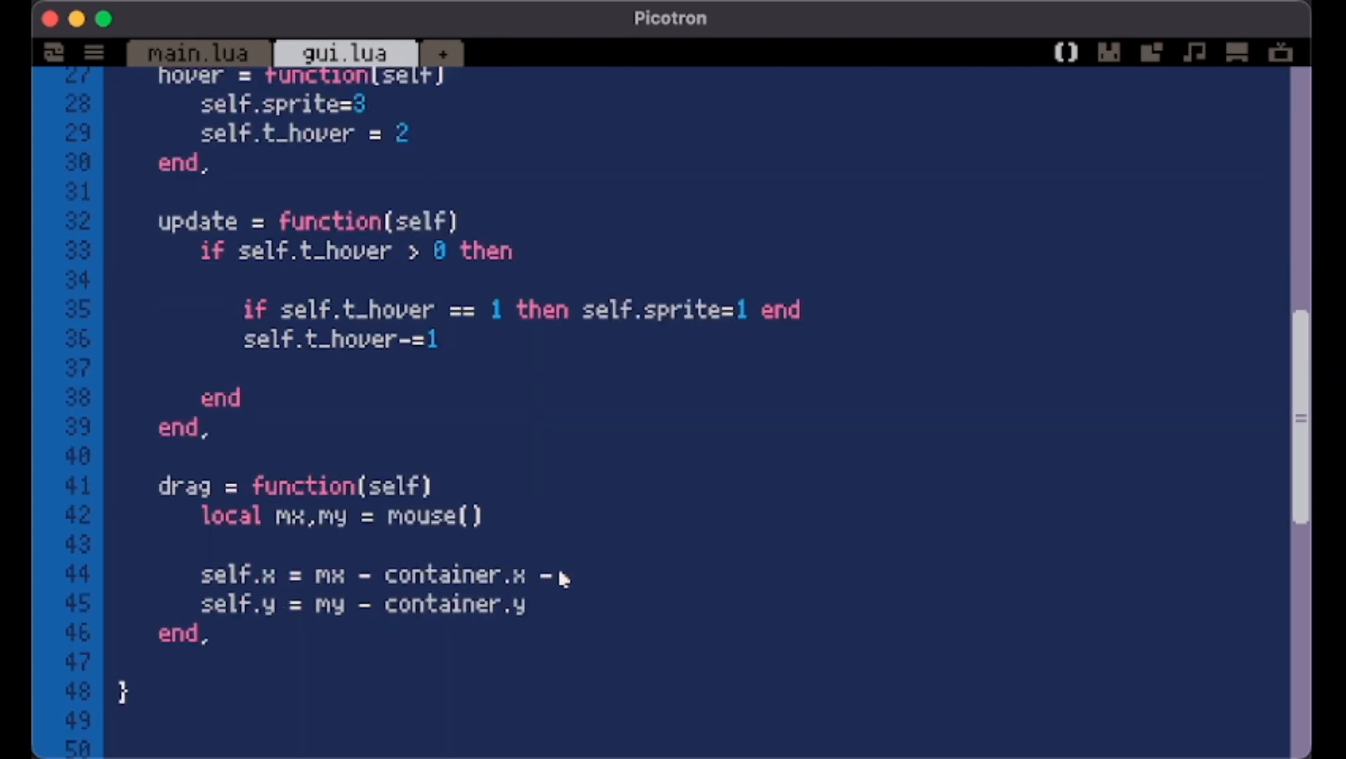
{"action": "type", "text": " self.width/"}
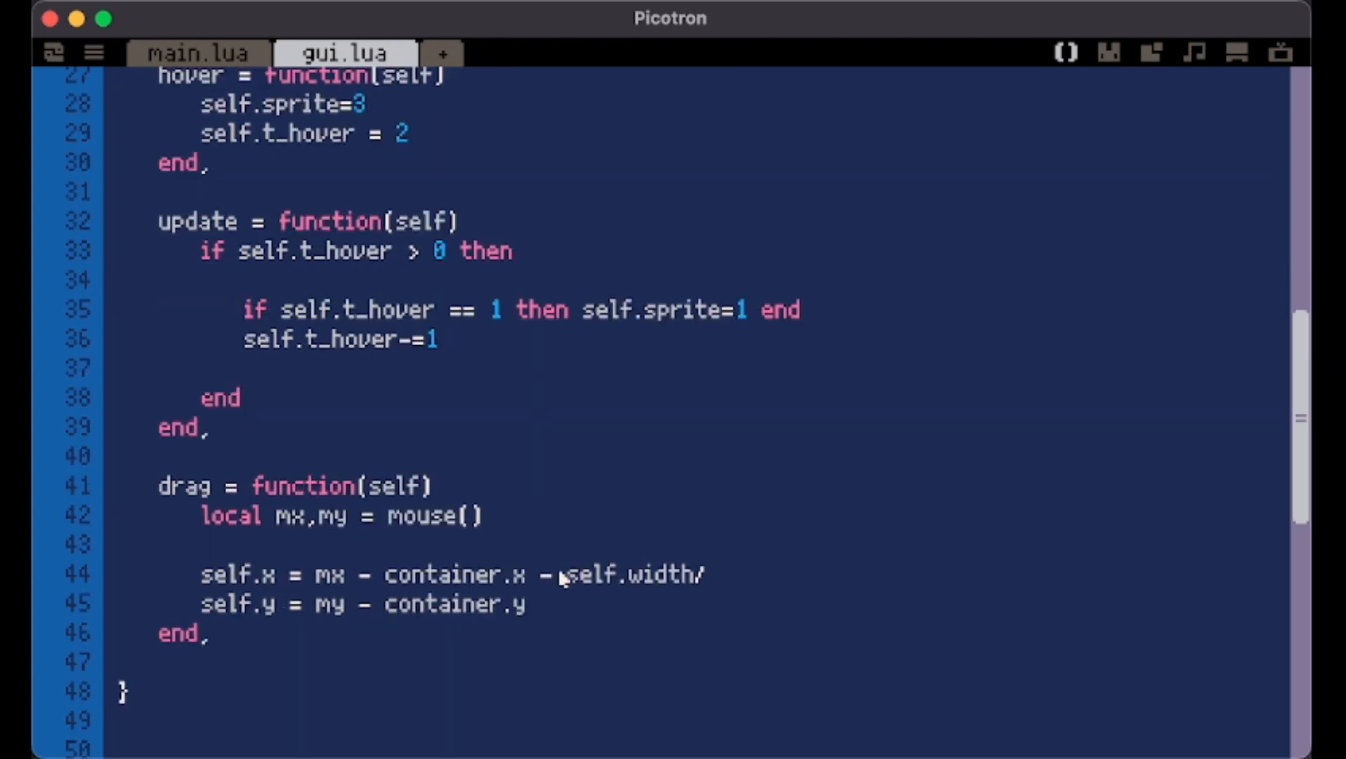
{"action": "type", "text": "2"}
{"action": "left_click", "coordinate": [576, 604]}
{"action": "type", "text": "- self.height/2"}
{"action": "key", "text": "ctrl+s"}
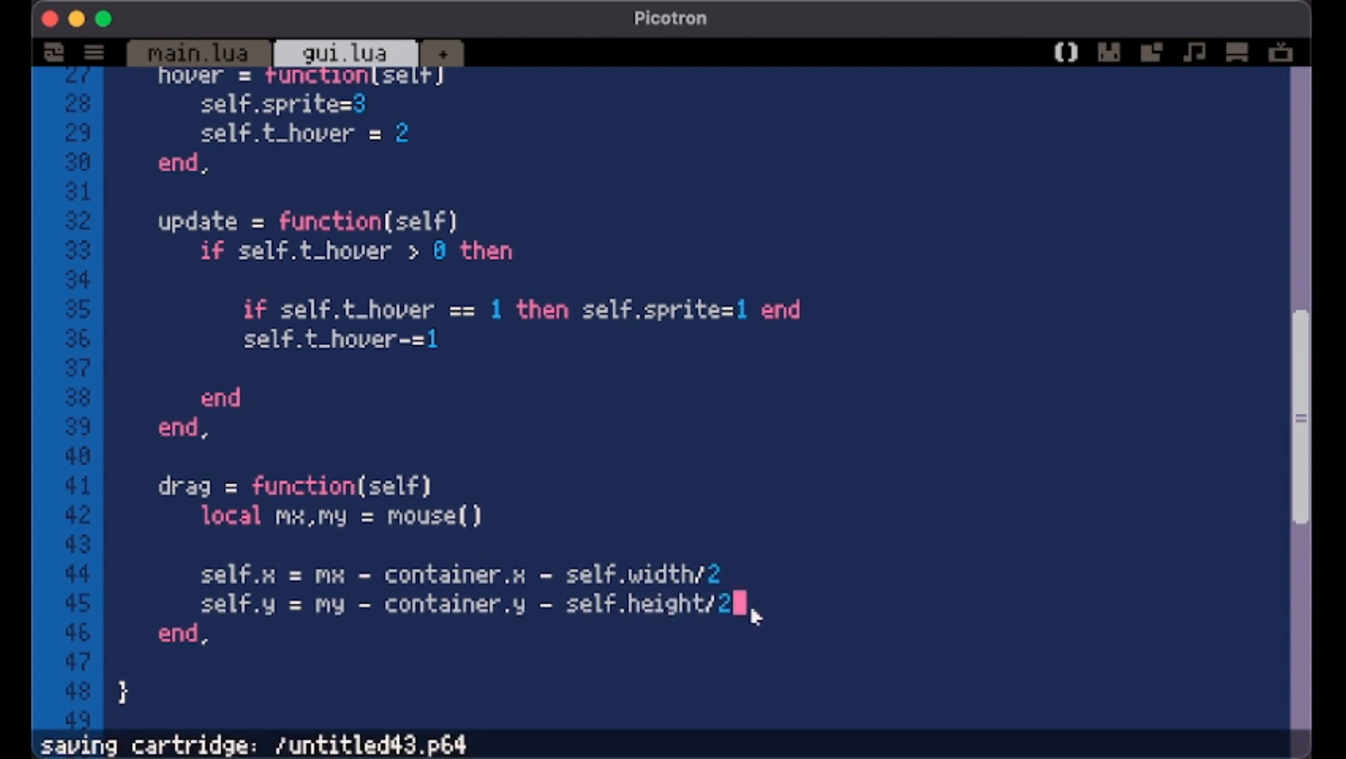
{"action": "key", "text": "ctrl+r"}
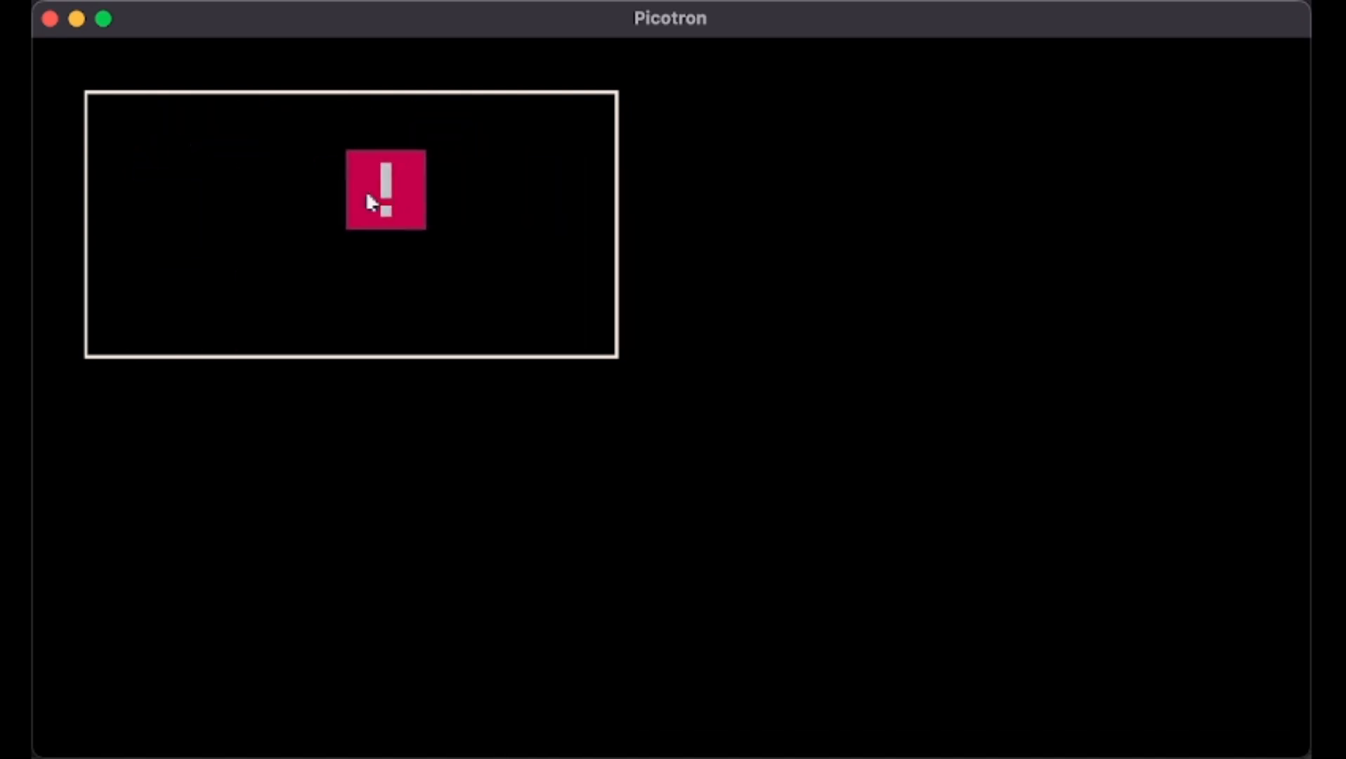
Add an empty mousewheel = function(msg) handler to the container and save
{"action": "key", "text": "Escape"}
{"action": "key", "text": "Escape"}
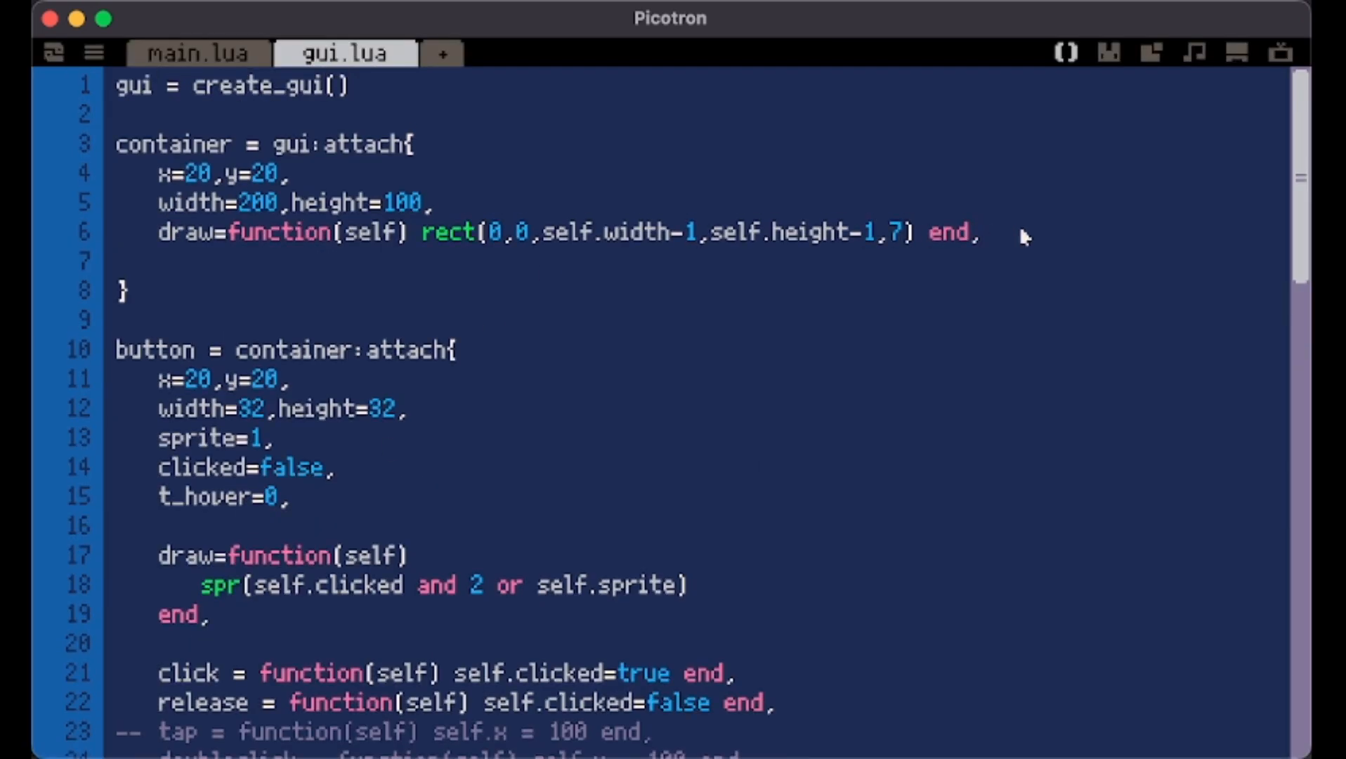
{"action": "key", "text": "Return"}
{"action": "type", "text": "m"}
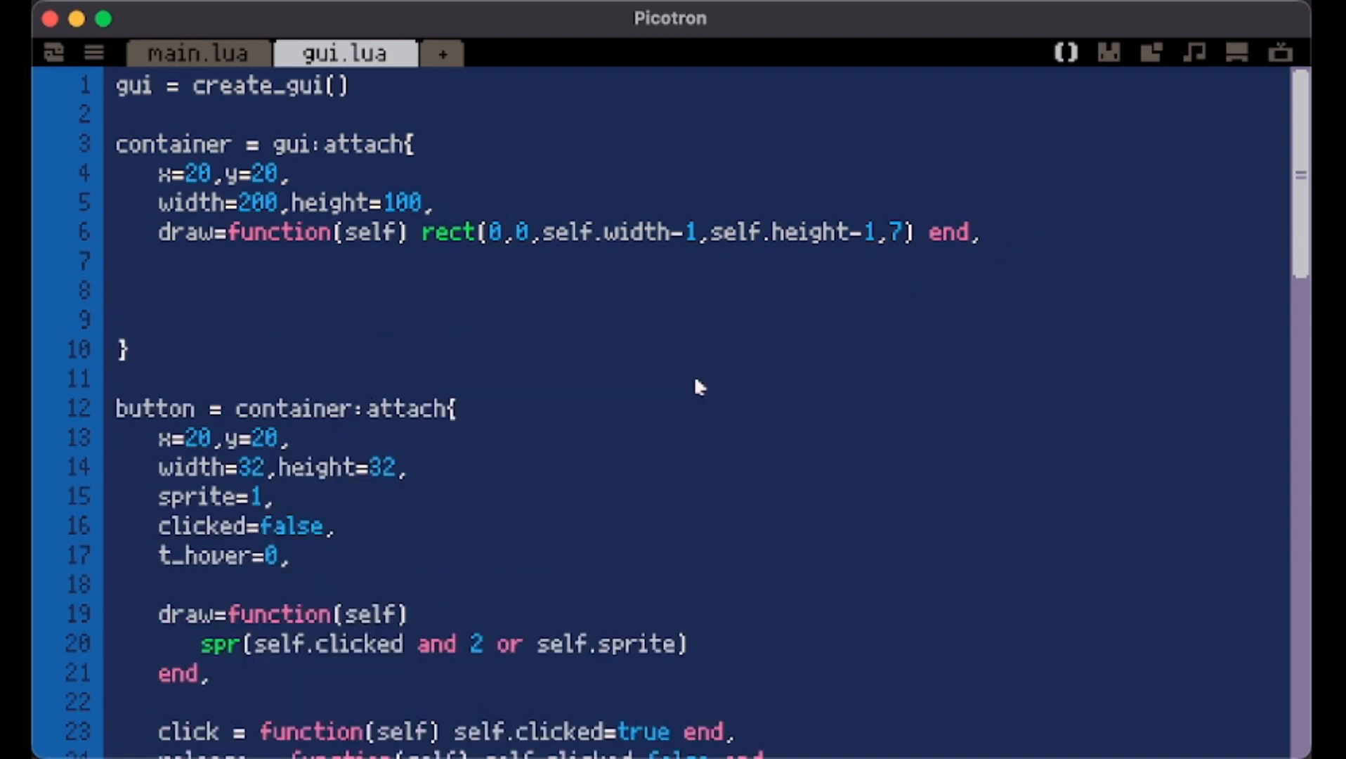
{"action": "type", "text": "mousewheel = function("}
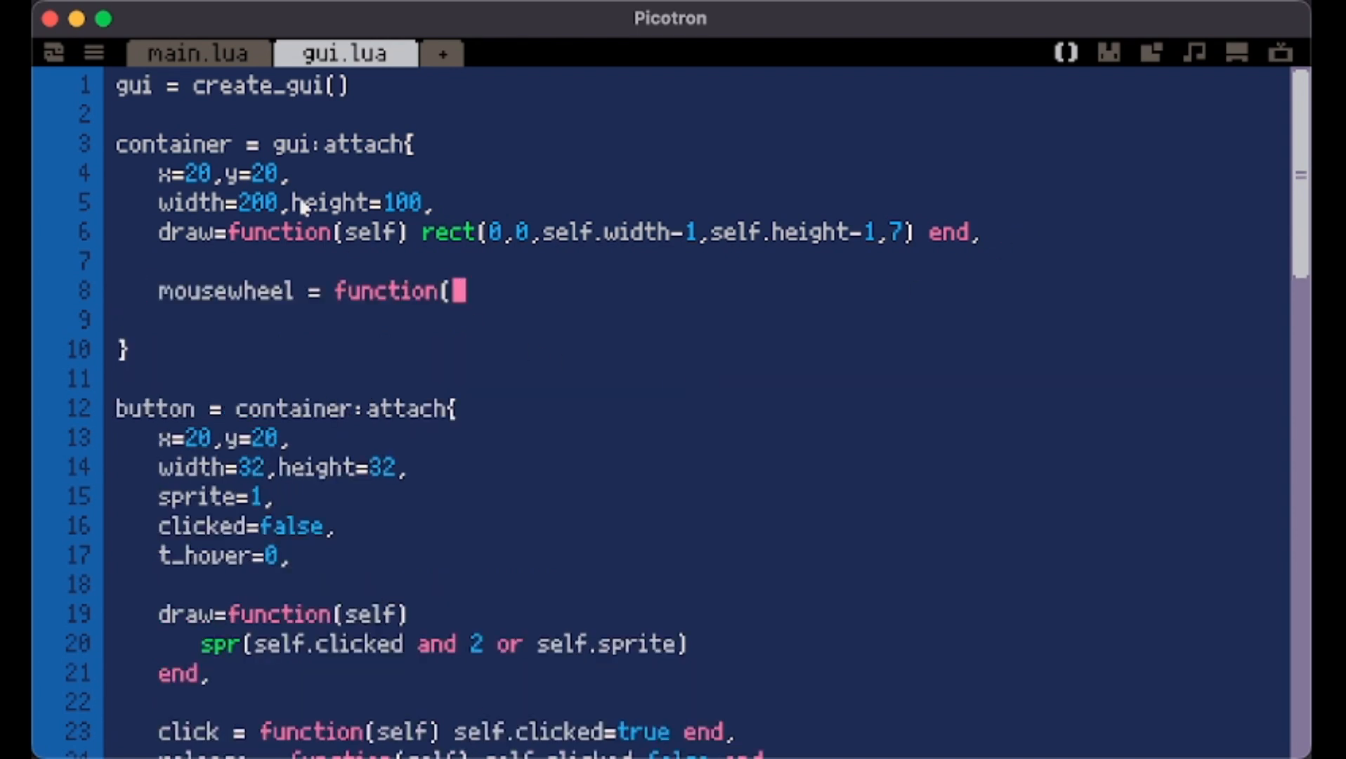
{"action": "type", "text": "self)"}
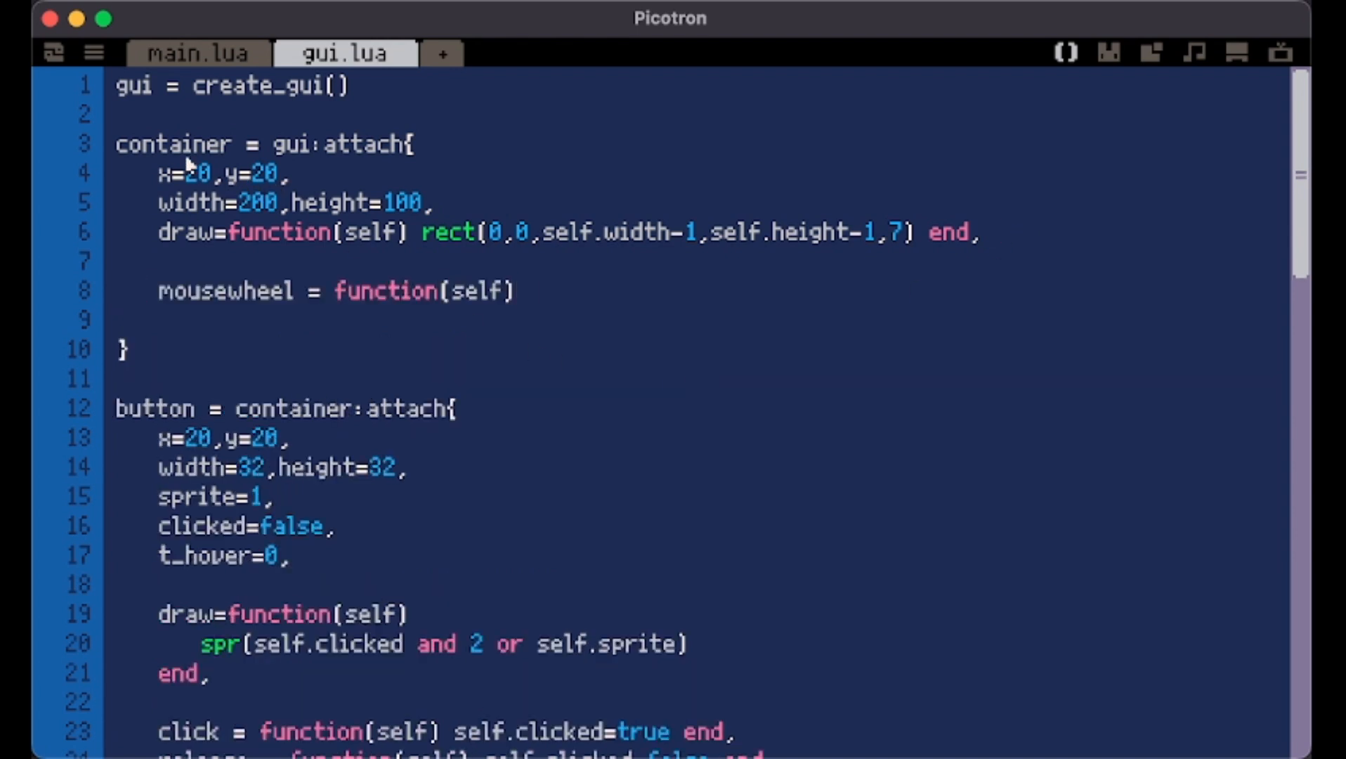
{"action": "key", "text": "Return"}
{"action": "key", "text": "Return"}
{"action": "type", "text": "end"}
{"action": "key", "text": "Delete"}
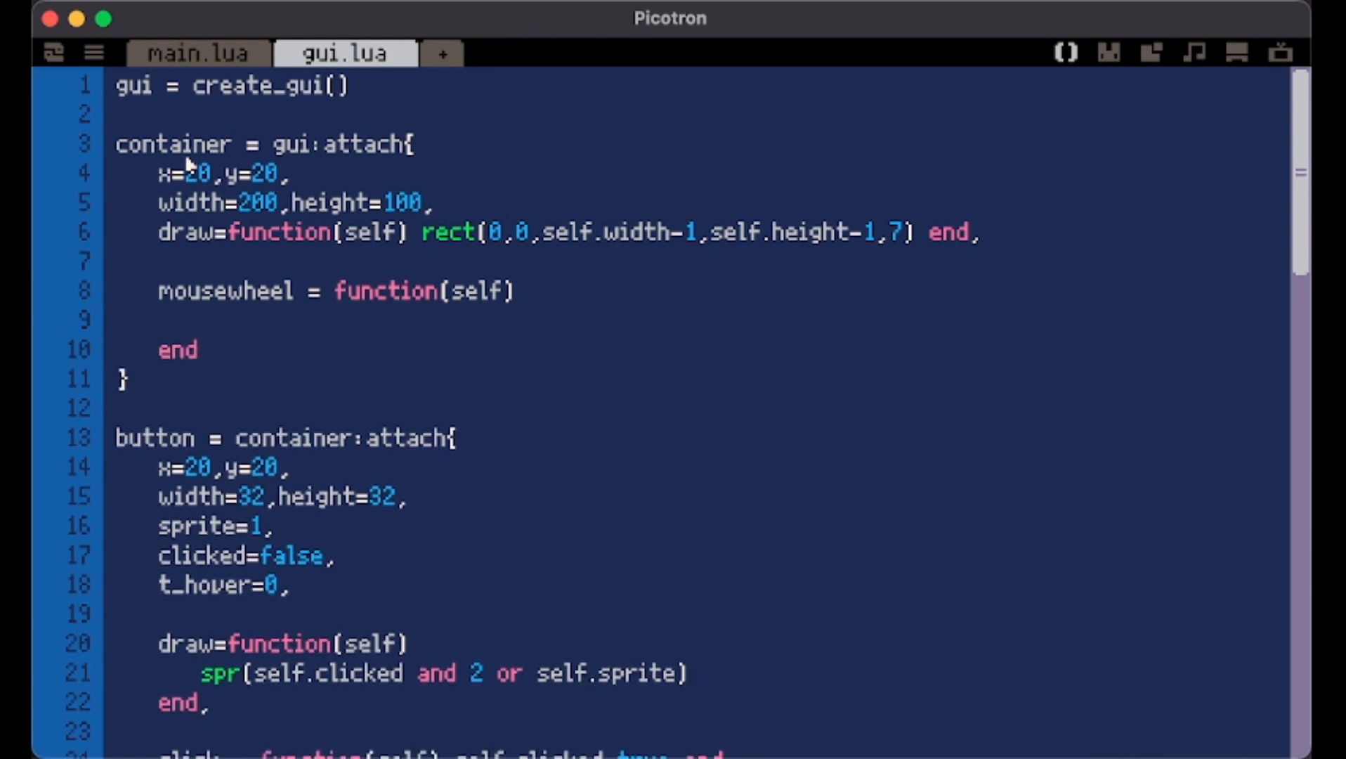
{"action": "key", "text": "ctrl+s"}
{"action": "type", "text": ",msg"}
{"action": "key", "text": "ctrl+s"}
Make mousewheel add msg.wheel_x to button.x and msg.wheel_y to button.y
{"action": "double_click", "coordinate": [557, 293]}
{"action": "double_click", "coordinate": [253, 292]}
{"action": "left_click", "coordinate": [252, 309]}
{"action": "key", "text": "Return"}
{"action": "key", "text": "Return"}
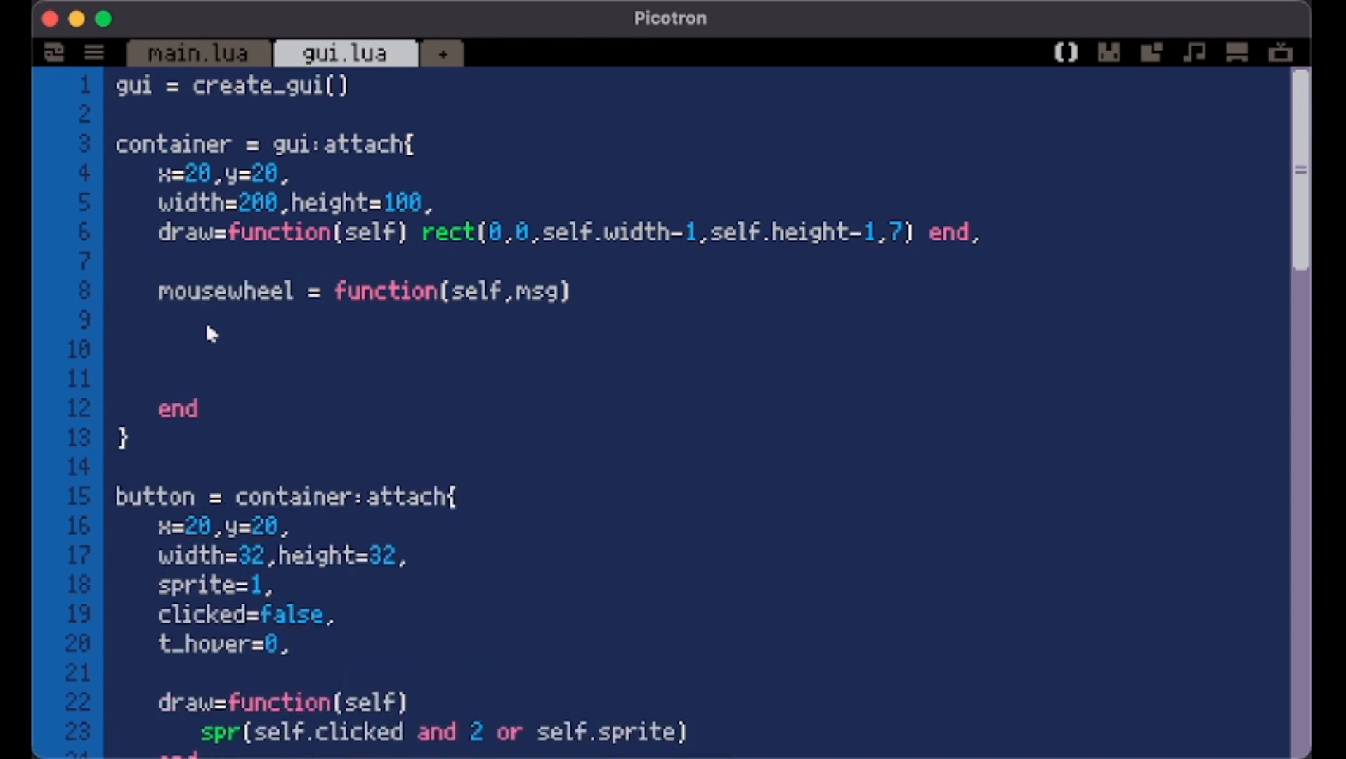
{"action": "type", "text": "but"}
{"action": "key", "text": "BackSpace"}
{"action": "key", "text": "BackSpace"}
{"action": "key", "text": "BackSpace"}
{"action": "type", "text": "button.x "}
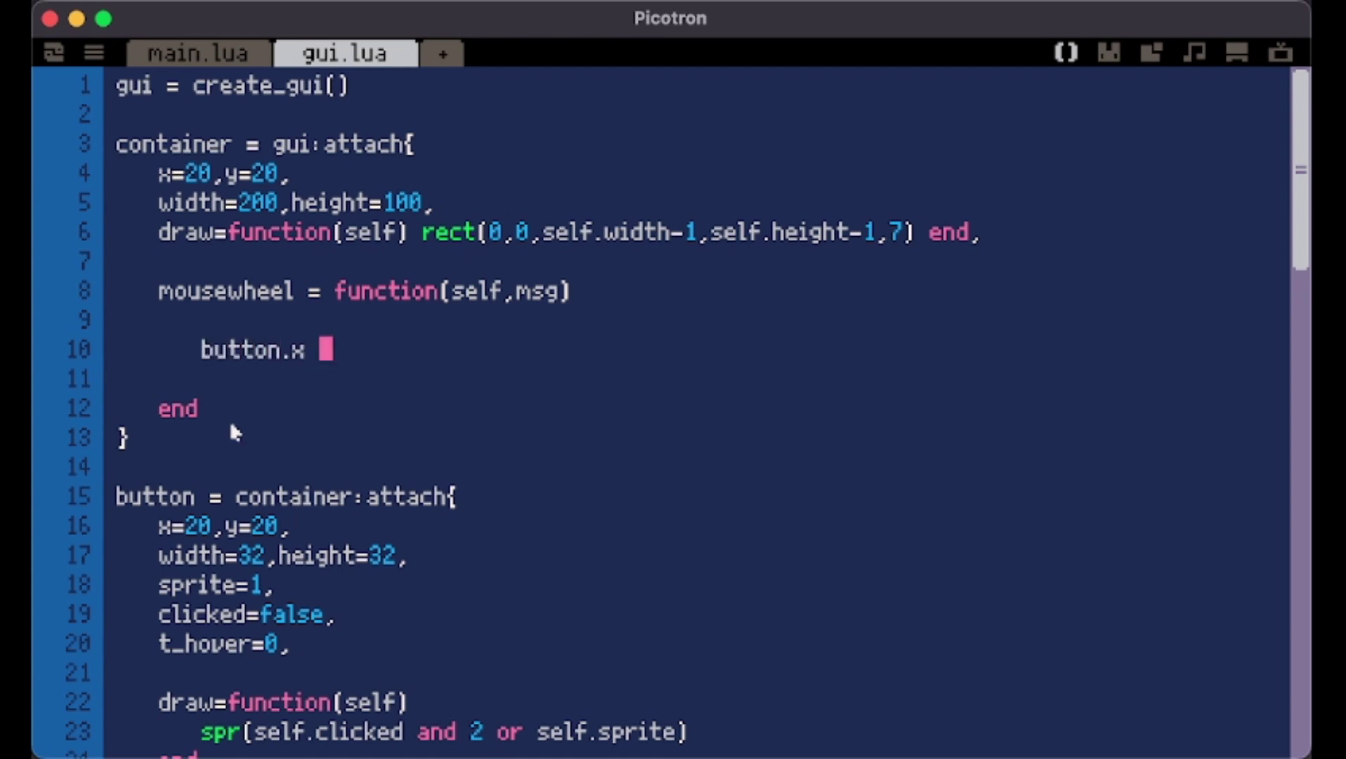
{"action": "type", "text": "+= "}
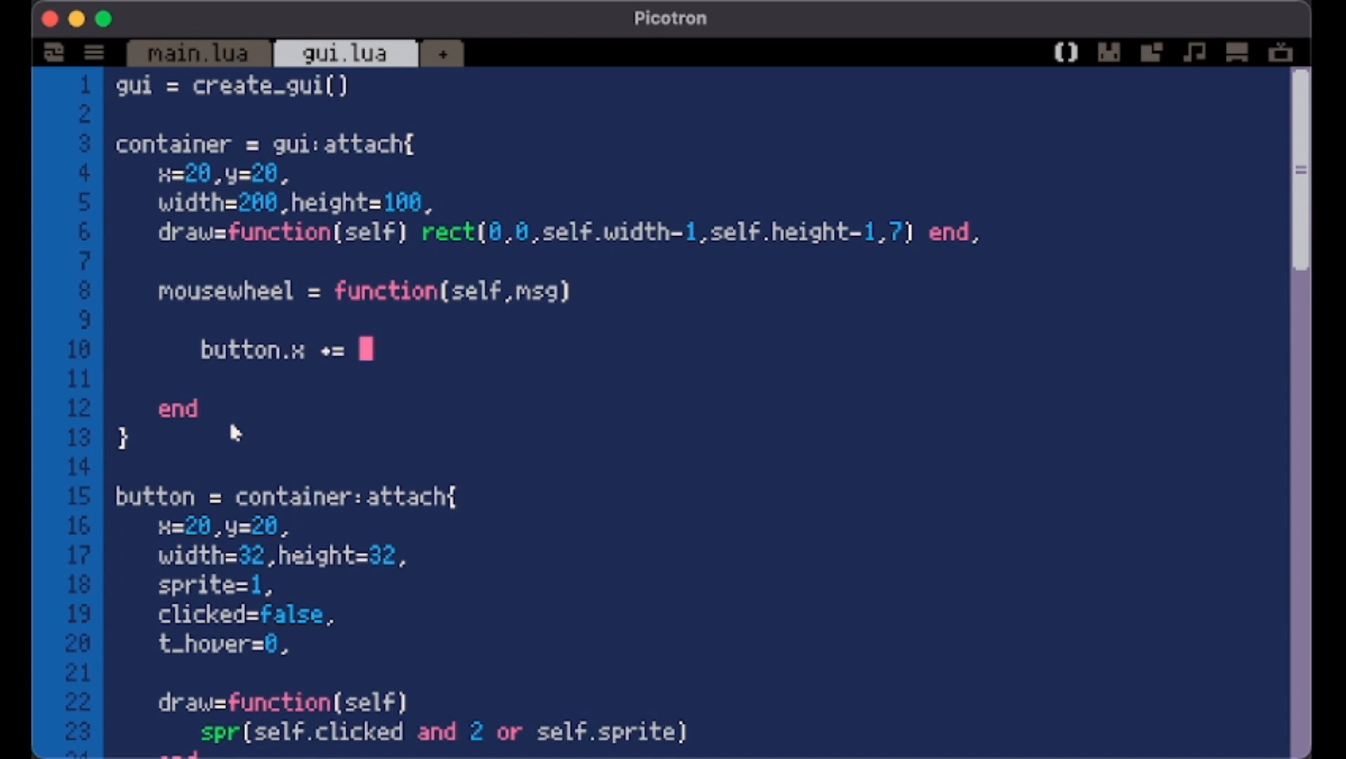
{"action": "type", "text": "msg.wheel_x"}
{"action": "left_click", "coordinate": [227, 379]}
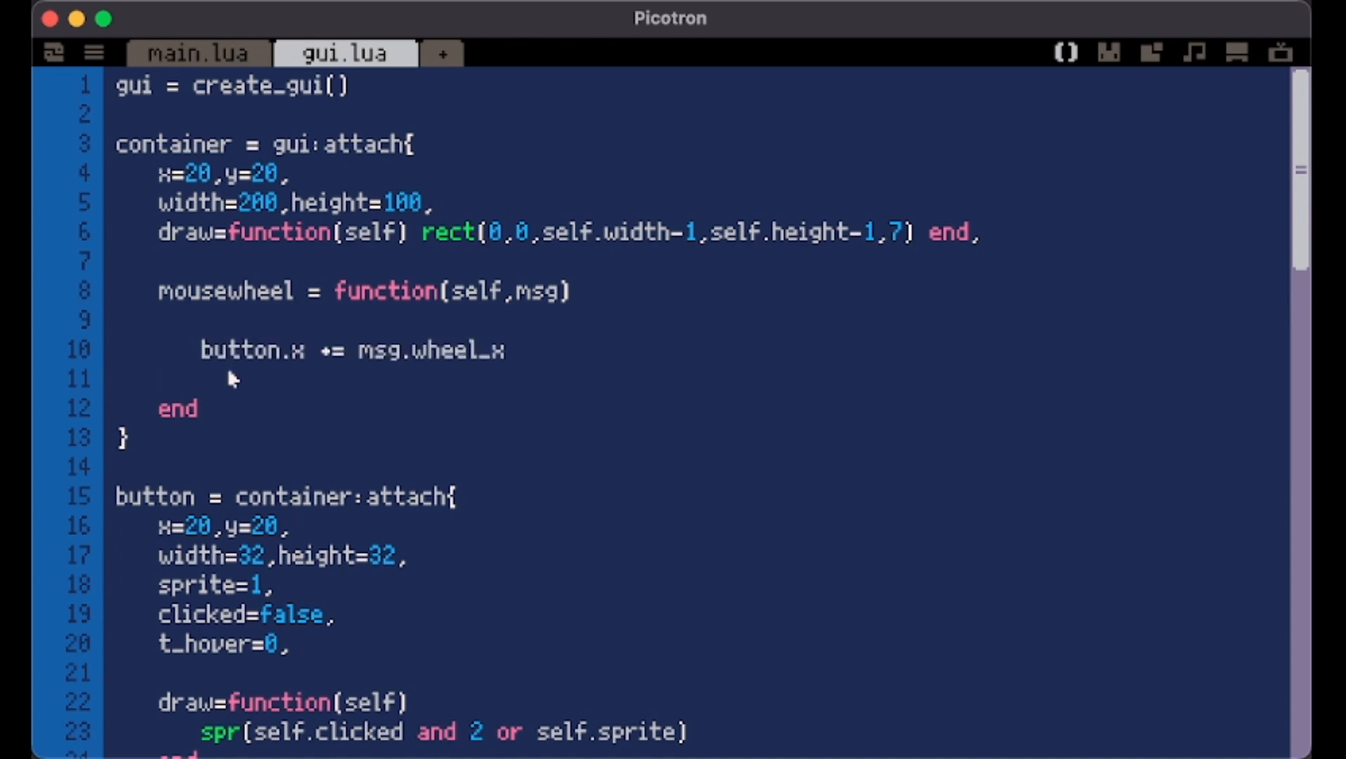
{"action": "key", "text": "ctrl+d"}
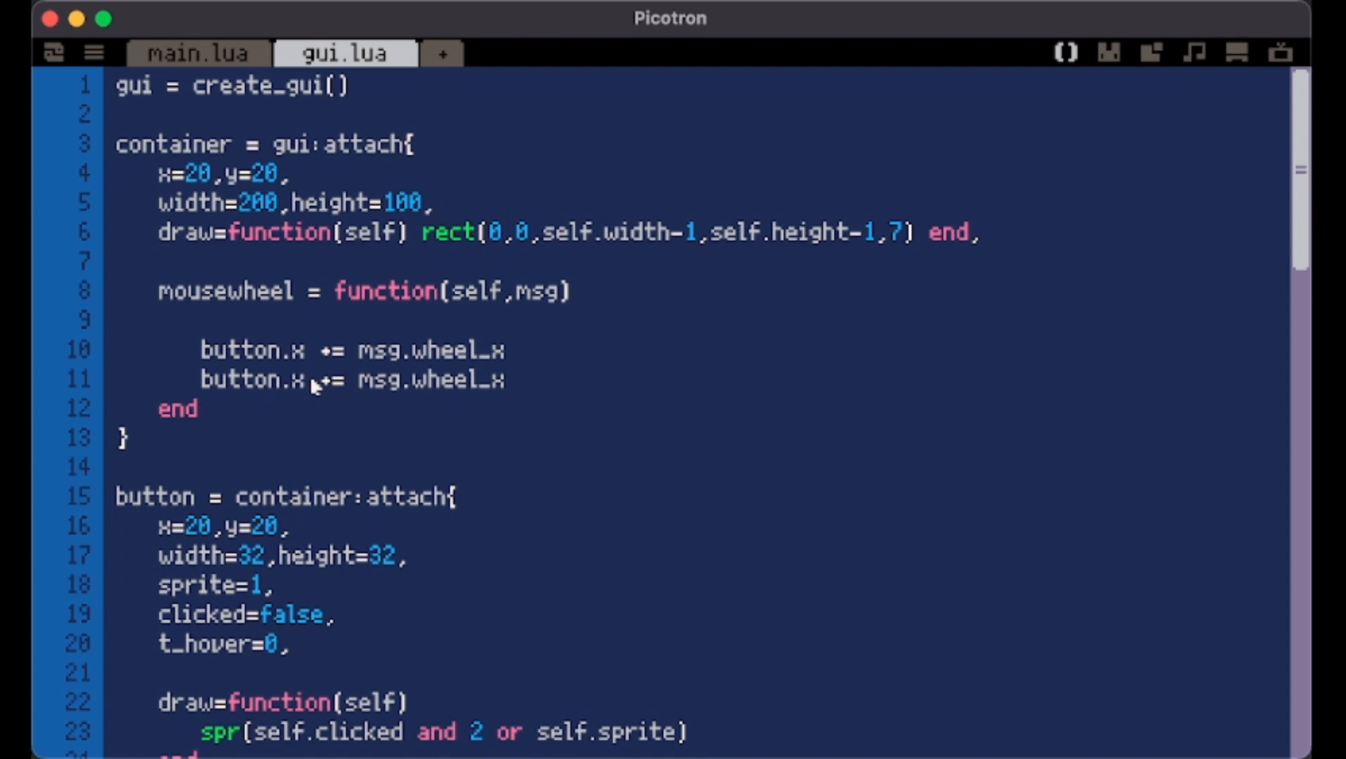
{"action": "key", "text": "BackSpace"}
{"action": "type", "text": "y"}
{"action": "key", "text": "Return"}
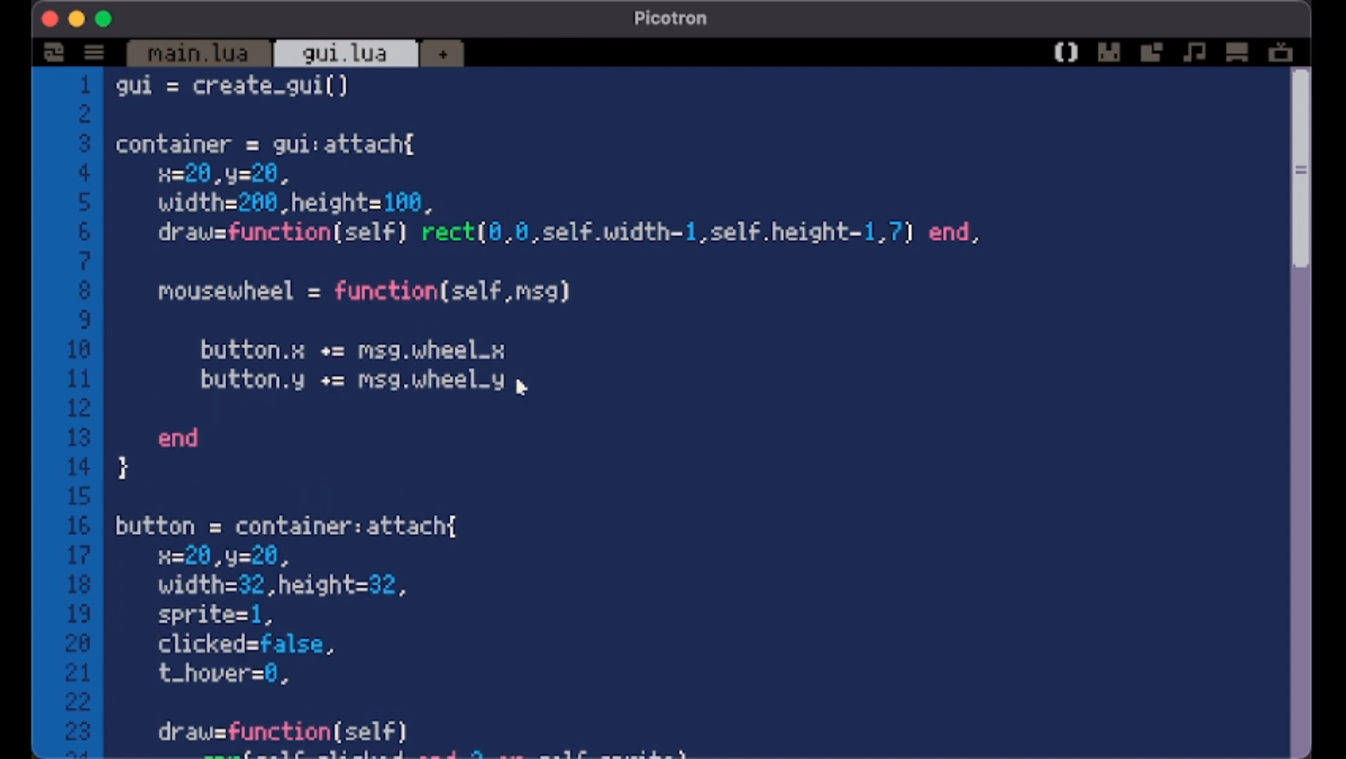
Save and run the cart to test the mousewheel scrolling of the button
{"action": "key", "text": "ctrl+s"}
{"action": "key", "text": "ctrl+r"}
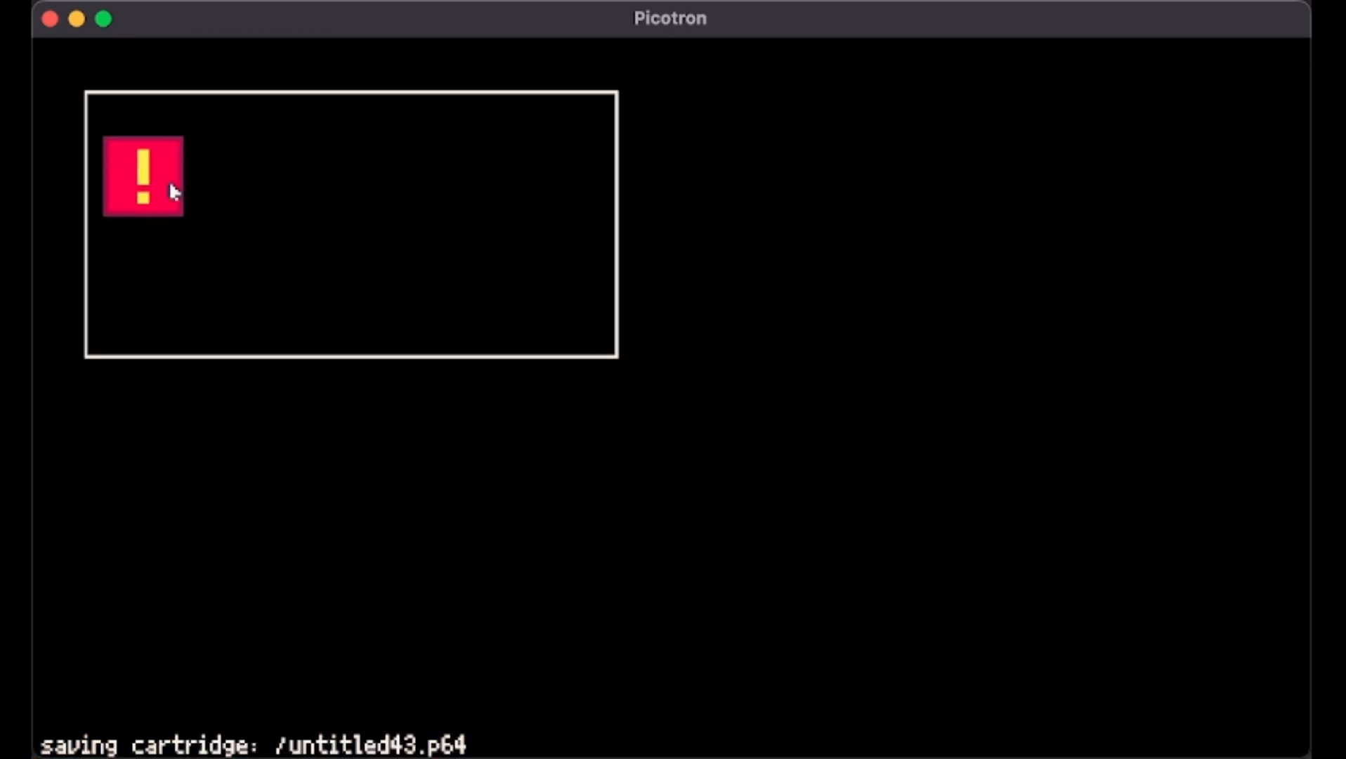
{"action": "scroll", "coordinate": [172, 190], "scroll_direction": "right", "scroll_amount": 2}
{"action": "scroll", "coordinate": [172, 190], "scroll_direction": "right", "scroll_amount": 3}
{"action": "scroll", "coordinate": [171, 190], "scroll_direction": "right", "scroll_amount": 3}
{"action": "scroll", "coordinate": [171, 190], "scroll_direction": "up", "scroll_amount": 2}
{"action": "scroll", "coordinate": [171, 190], "scroll_direction": "right", "scroll_amount": 2}
{"action": "scroll", "coordinate": [171, 190], "scroll_direction": "left", "scroll_amount": 3}
{"action": "scroll", "coordinate": [171, 190], "scroll_direction": "left", "scroll_amount": 2}
{"action": "scroll", "coordinate": [171, 190], "scroll_direction": "right", "scroll_amount": 2}
{"action": "key", "text": "Escape"}
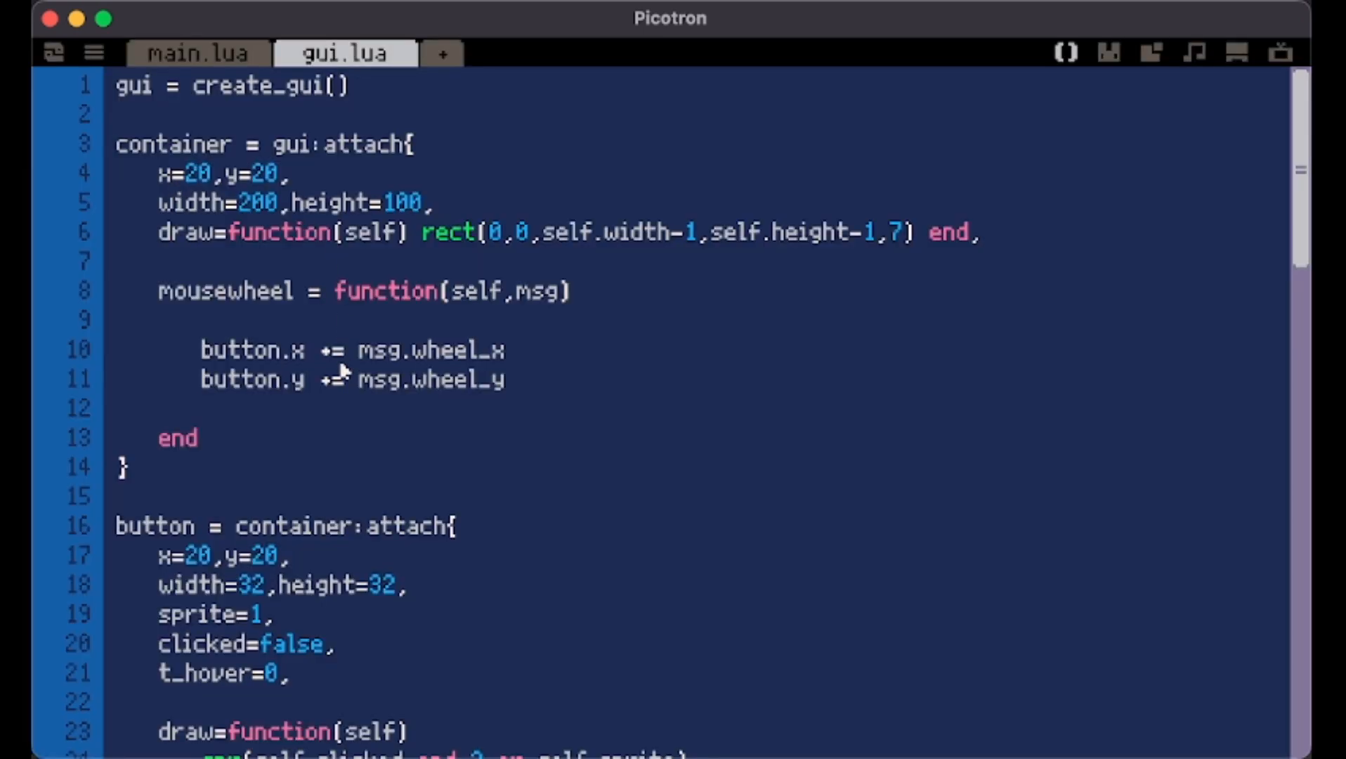
{"action": "type", "text": "local speed = "}
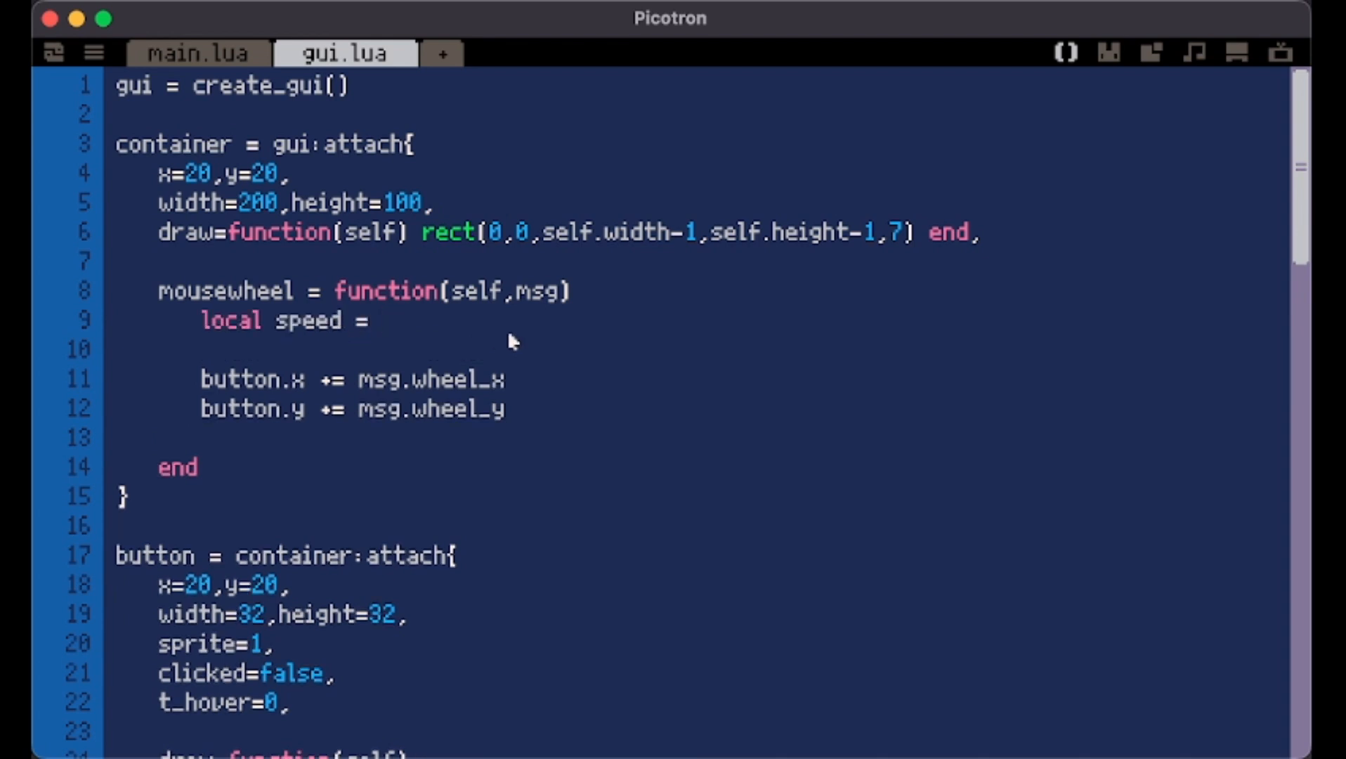
{"action": "type", "text": "2"}
Multiply both wheel amounts by a local speed of 2 and test the faster scrolling
{"action": "left_click", "coordinate": [536, 379]}
{"action": "type", "text": "* s"}
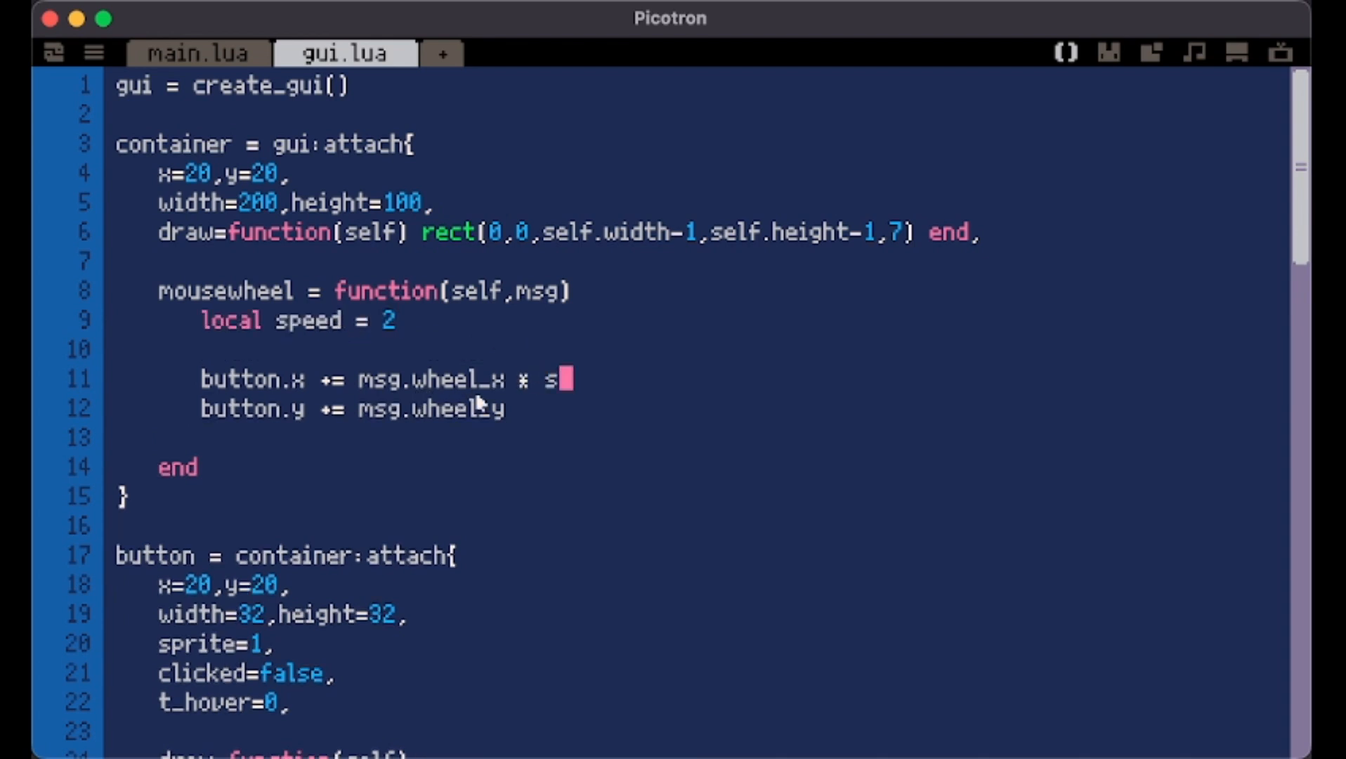
{"action": "type", "text": "peed"}
{"action": "key", "text": "Down"}
{"action": "type", "text": "* speed"}
{"action": "key", "text": "ctrl+s"}
{"action": "key", "text": "ctrl+r"}
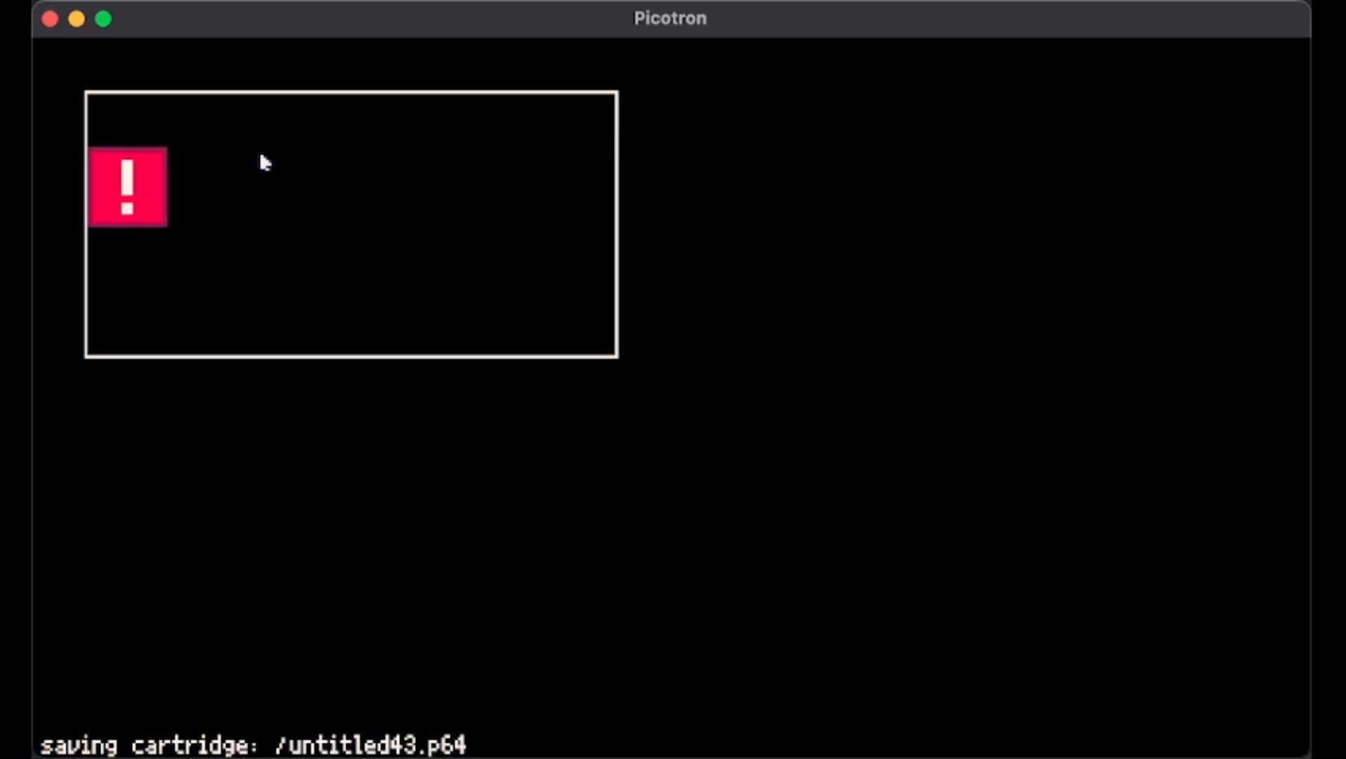
{"action": "scroll", "coordinate": [260, 150], "scroll_direction": "down", "scroll_amount": 5}
{"action": "key", "text": "Escape"}
{"action": "key", "text": "Escape"}
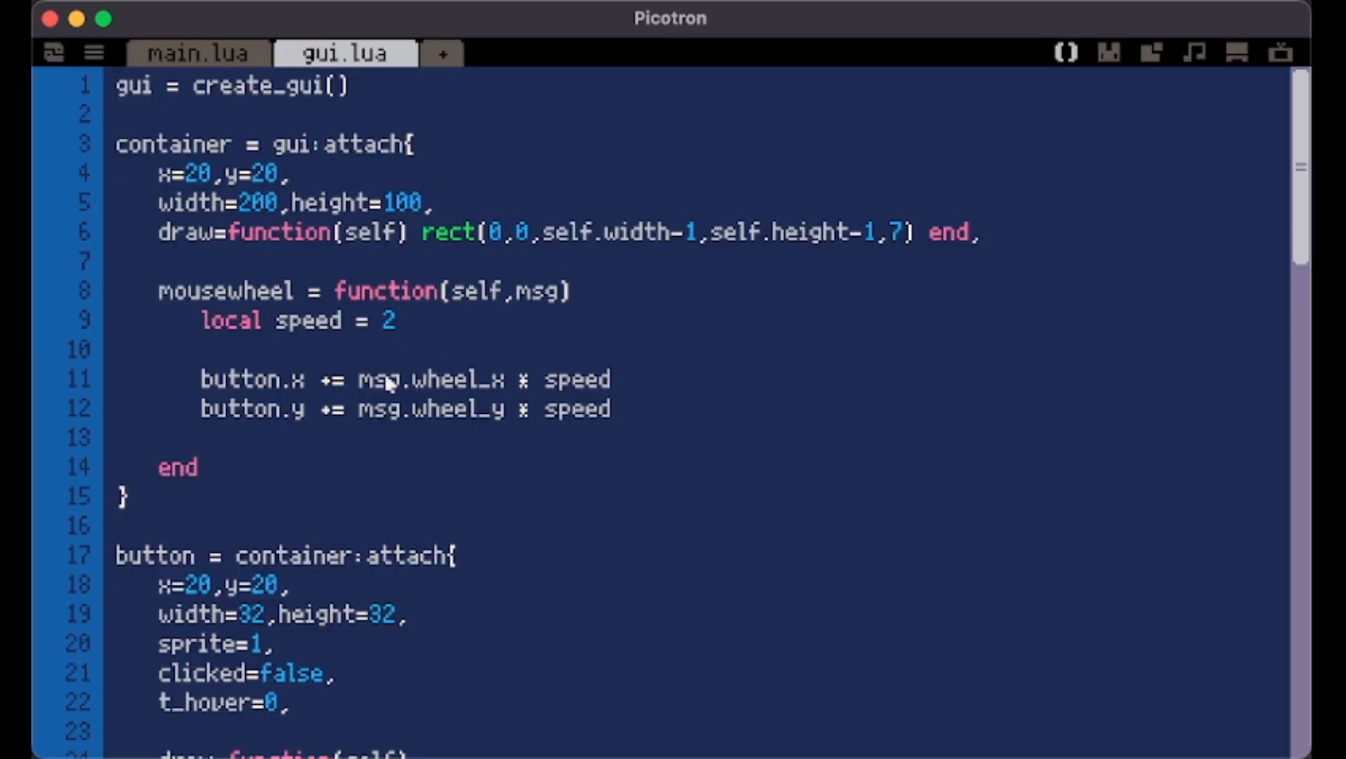
Reverse horizontal scrolling by changing button.x += to -= on line 11
{"action": "left_click", "coordinate": [334, 380]}
{"action": "key", "text": "BackSpace"}
{"action": "type", "text": "-"}
Run the cart to check the reversed horizontal scrolling, then return to the code
{"action": "key", "text": "ctrl+r"}
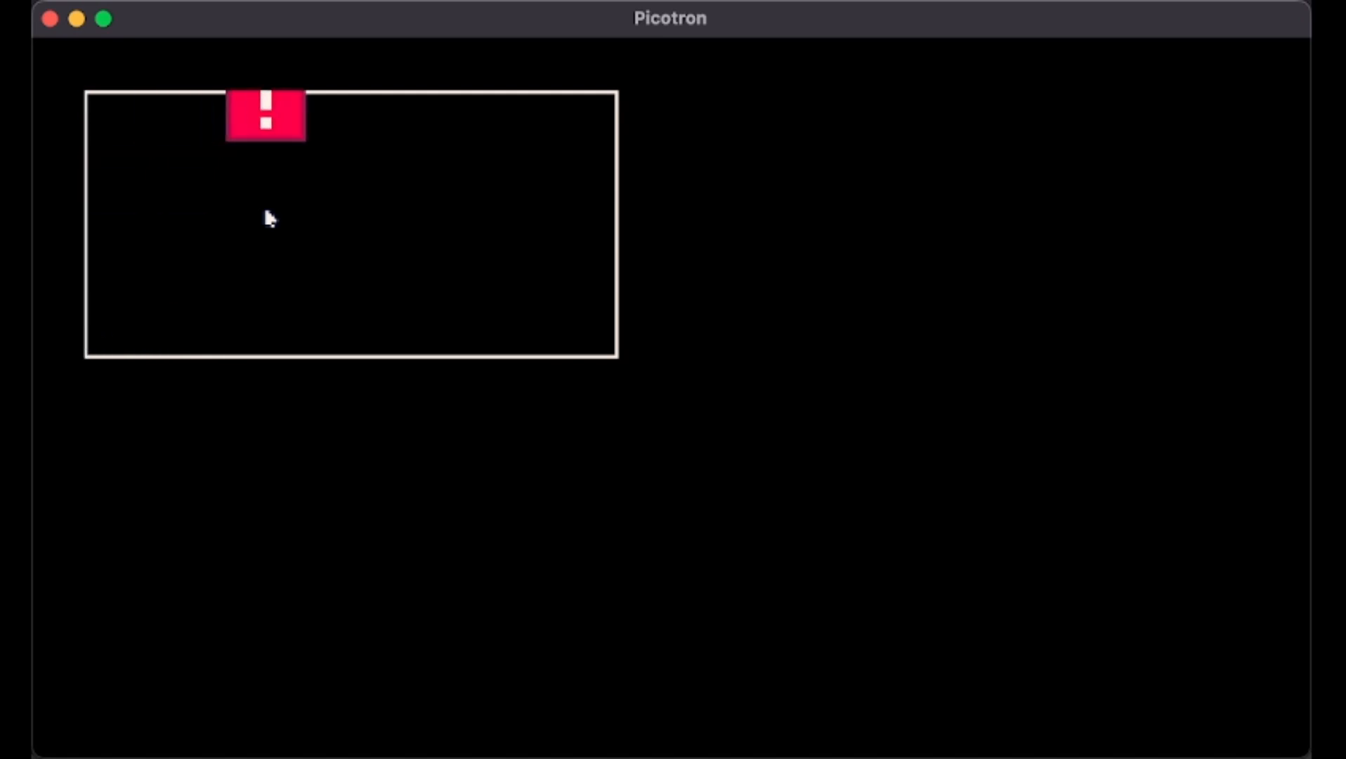
{"action": "key", "text": "Escape"}
Turn the x and y updates into local new_x and new_y calculations on lines 11-12
{"action": "left_click", "coordinate": [206, 380]}
{"action": "type", "text": "local ne"}
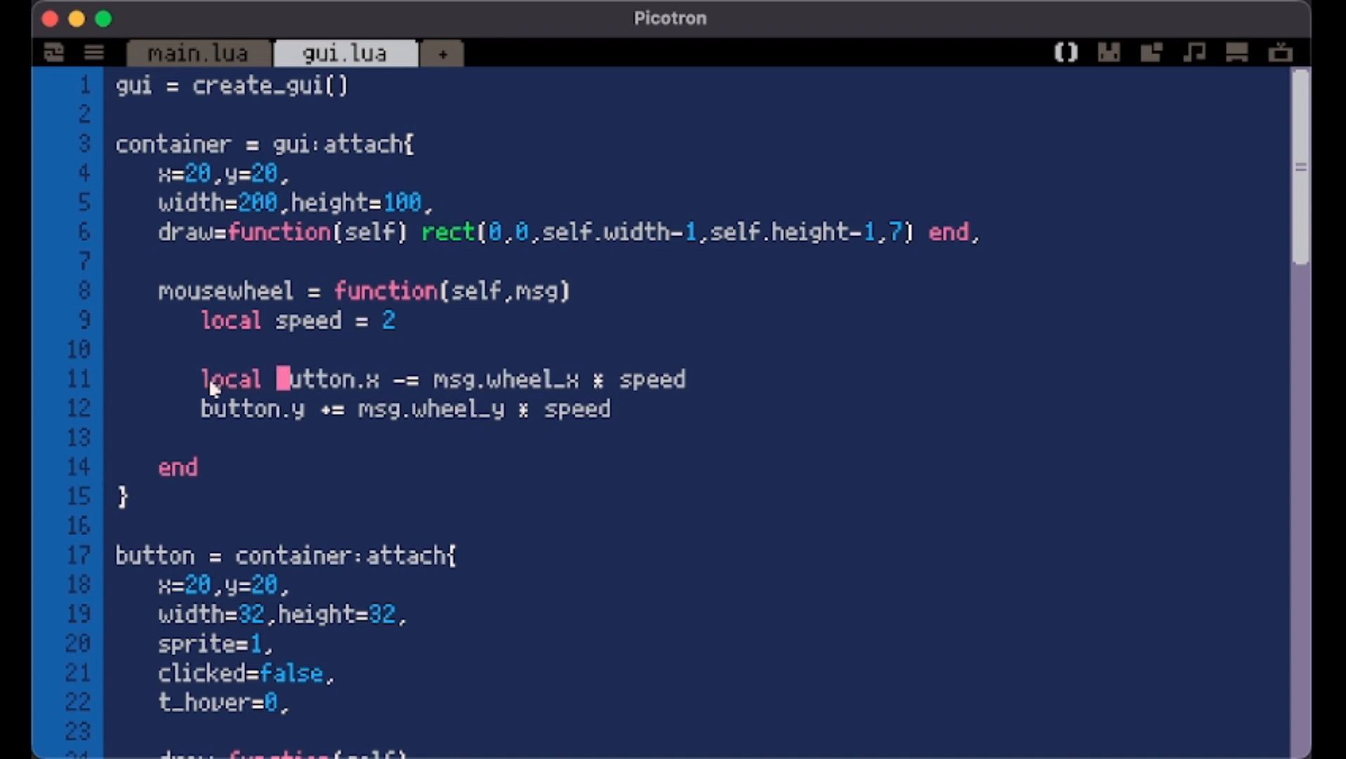
{"action": "type", "text": "w_x "}
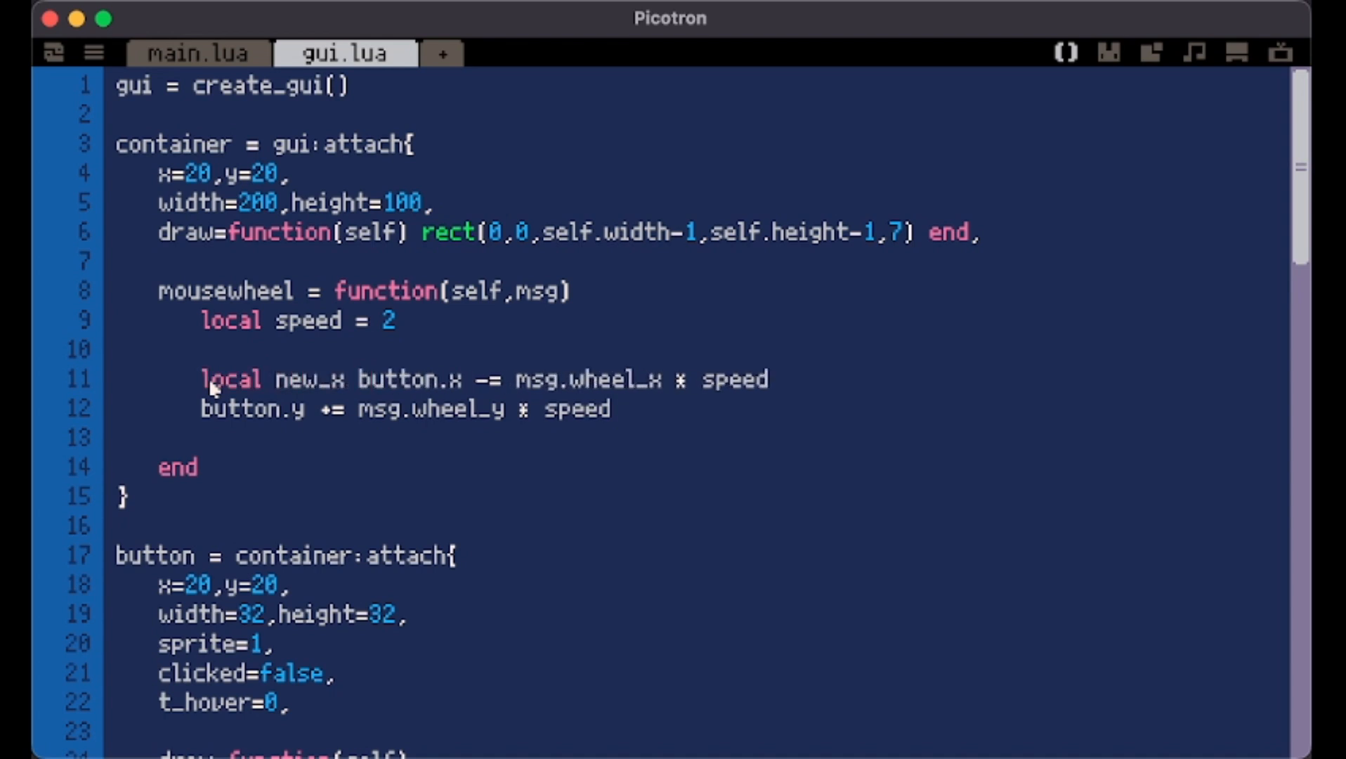
{"action": "type", "text": "="}
{"action": "left_click", "coordinate": [528, 380]}
{"action": "key", "text": "BackSpace"}
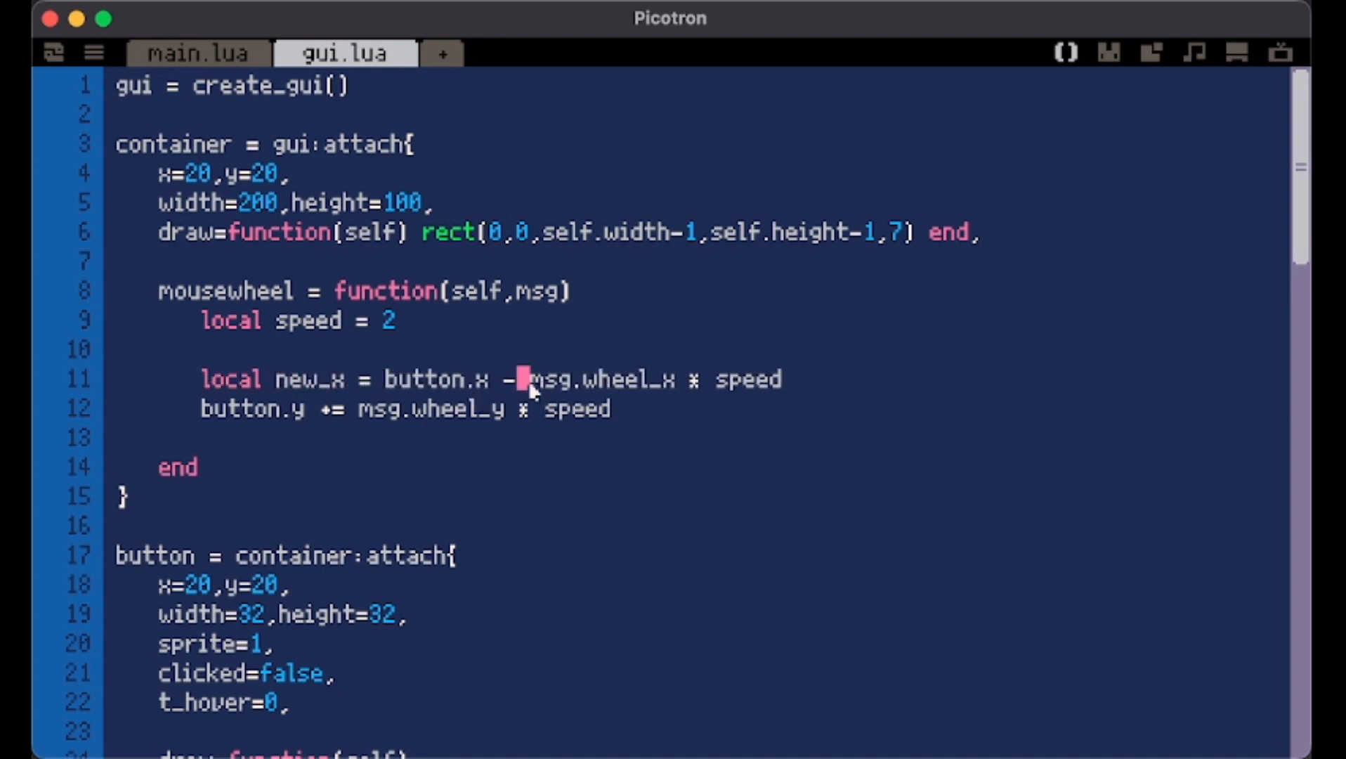
{"action": "left_click", "coordinate": [204, 409]}
{"action": "type", "text": "local new_y ="}
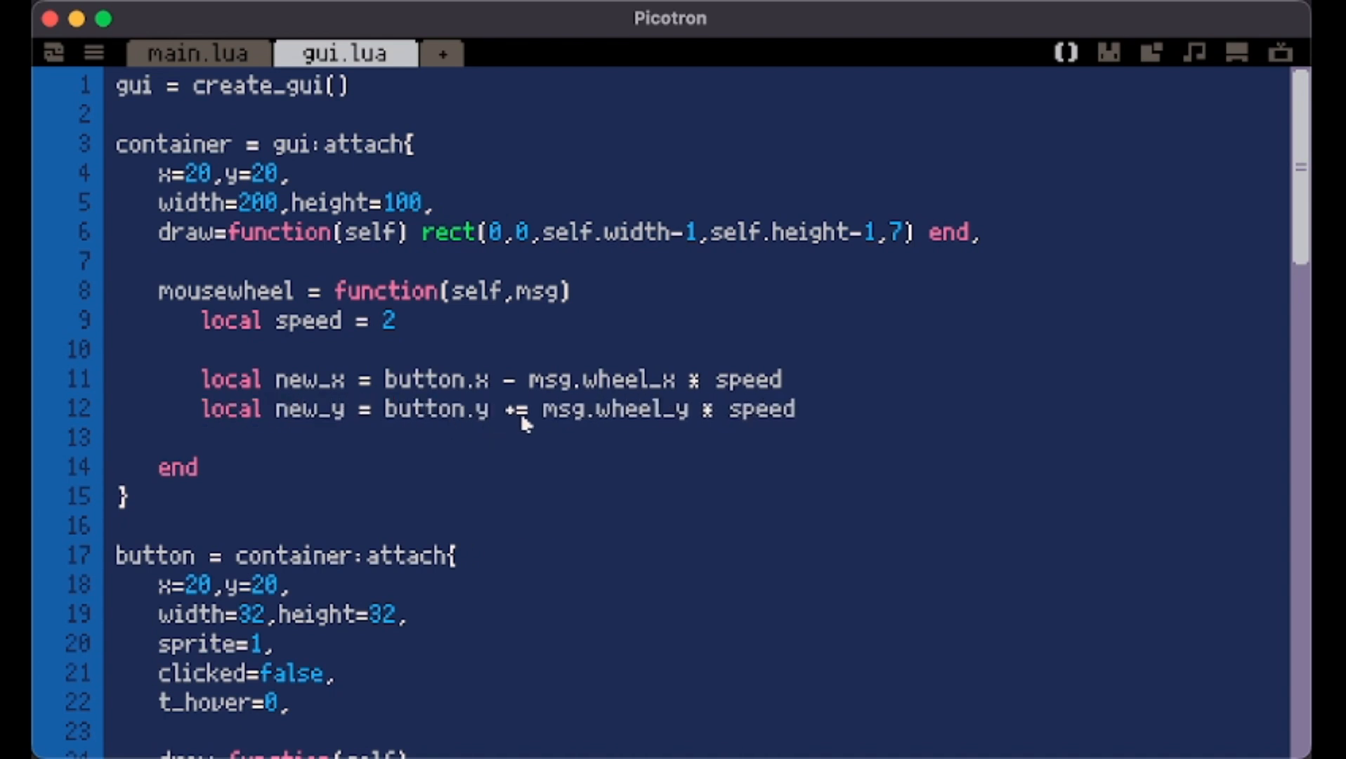
{"action": "left_click", "coordinate": [529, 410]}
{"action": "key", "text": "BackSpace"}
{"action": "key", "text": "ctrl+s"}
Write an if block applying new_x to button.x only when it lies within 0 and container.width
{"action": "key", "text": "Return"}
{"action": "key", "text": "Return"}
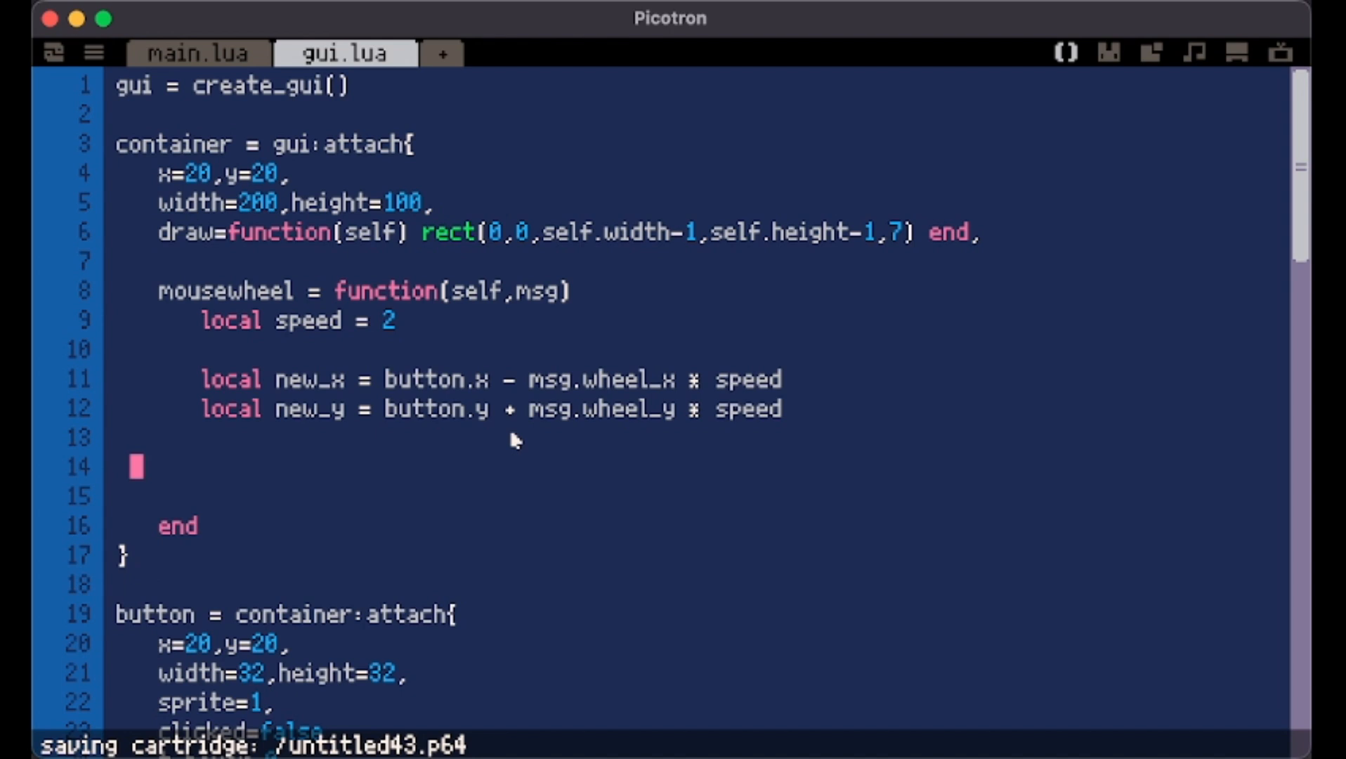
{"action": "type", "text": "if"}
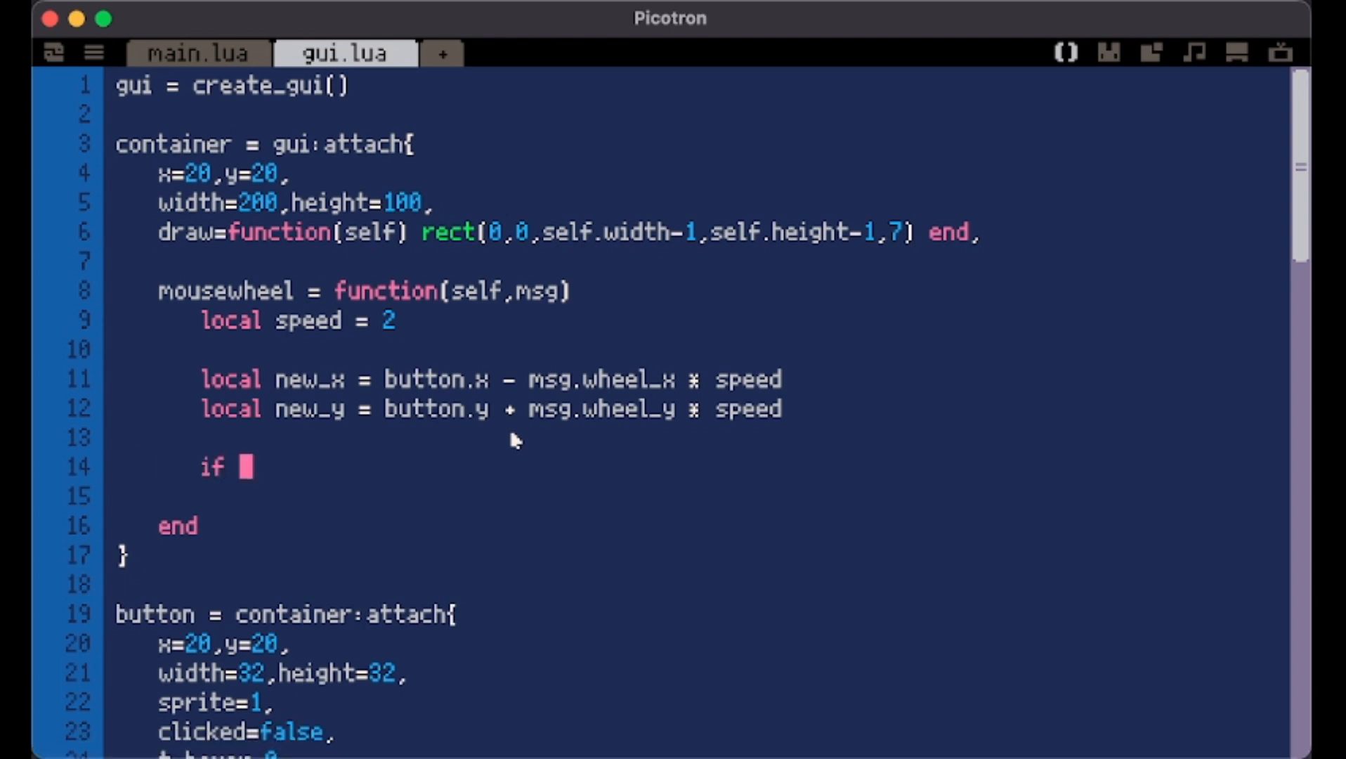
{"action": "type", "text": " new_x"}
{"action": "key", "text": "BackSpace"}
{"action": "type", "text": ">= 0 or"}
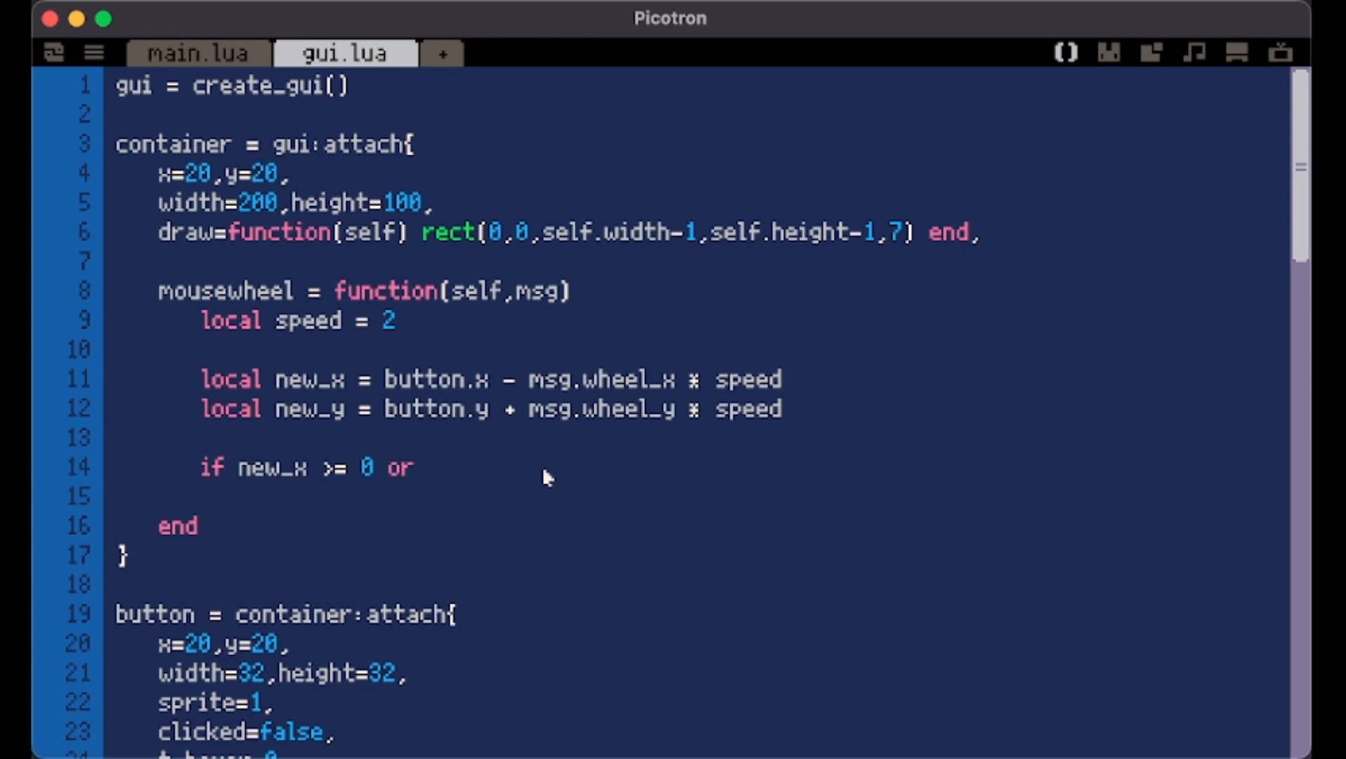
{"action": "type", "text": " new_x"}
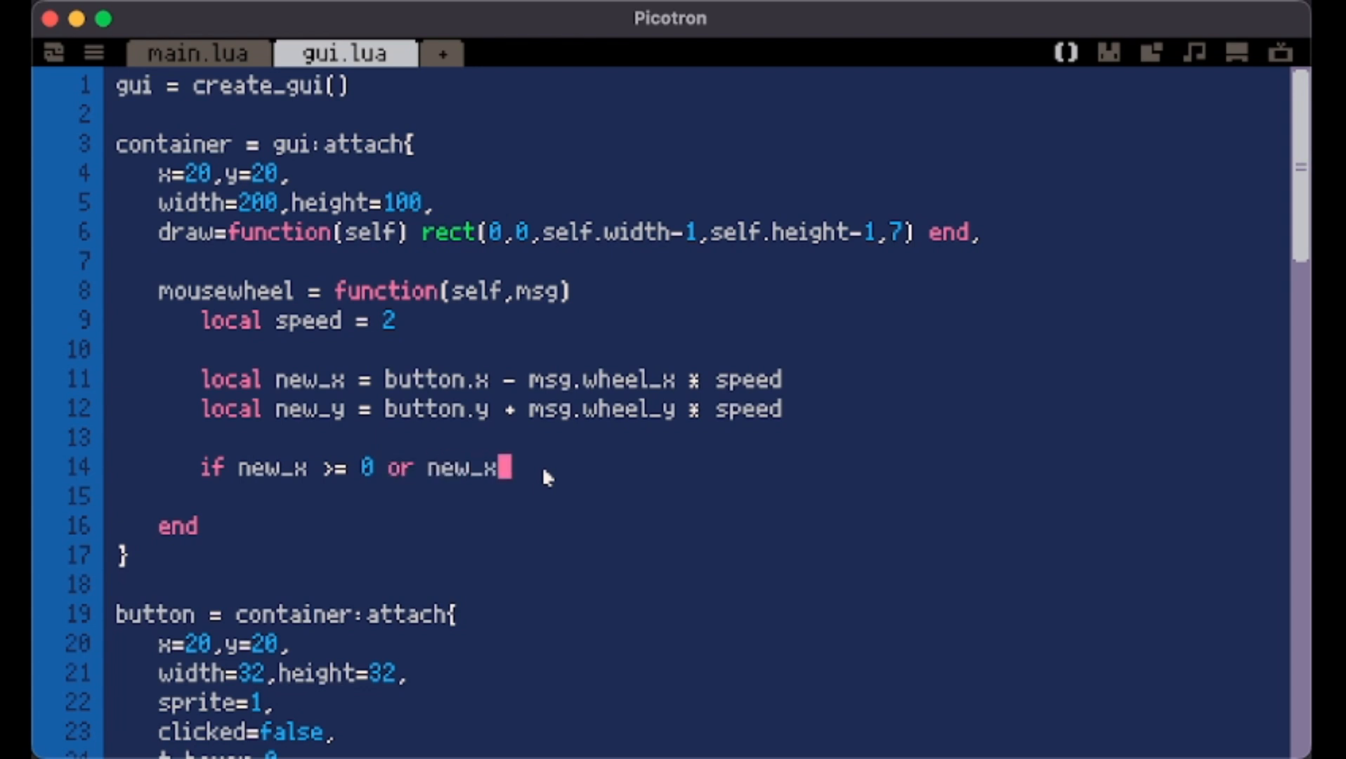
{"action": "type", "text": "<=con"}
{"action": "type", "text": "tainer.width then"}
{"action": "key", "text": "Return"}
{"action": "key", "text": "Return"}
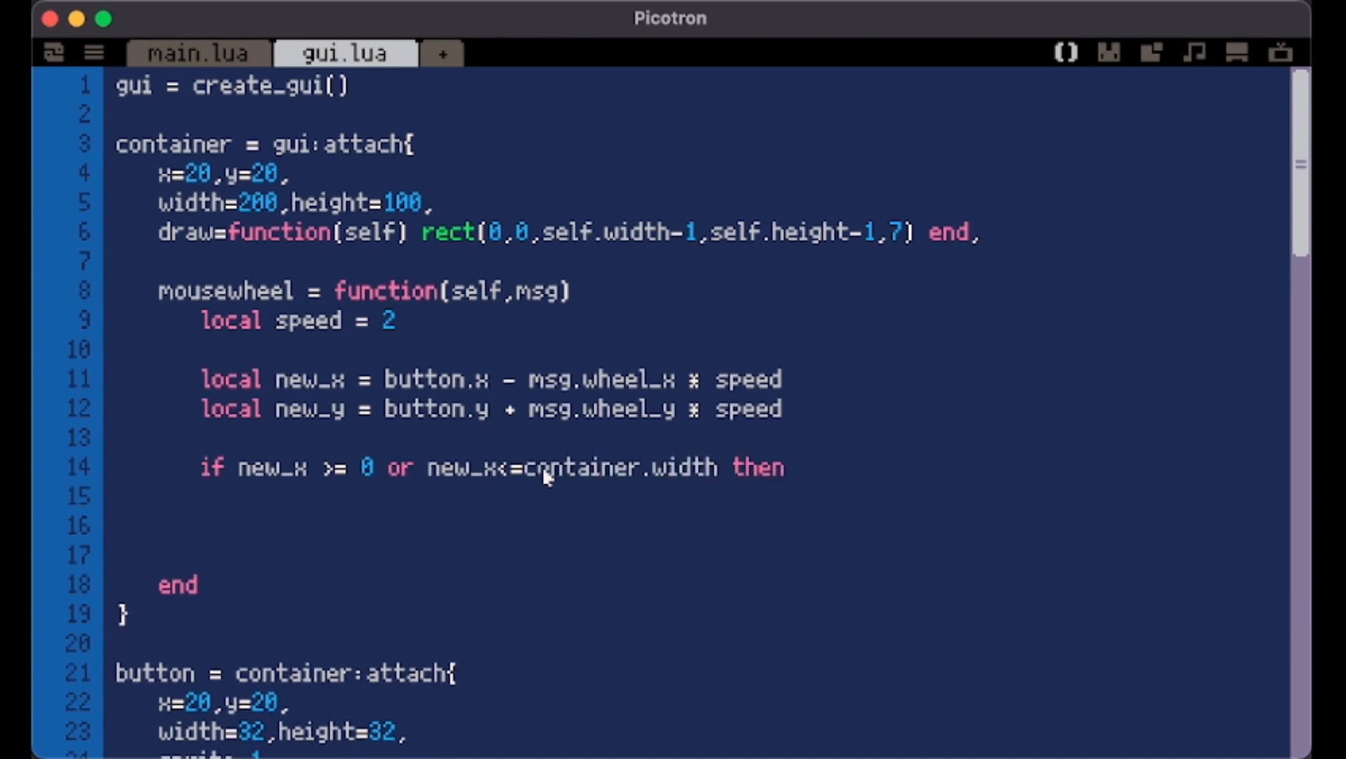
{"action": "type", "text": "end"}
{"action": "key", "text": "Up"}
{"action": "key", "text": "Tab"}
{"action": "type", "text": "button.x = new_x"}
{"action": "key", "text": "ctrl+s"}
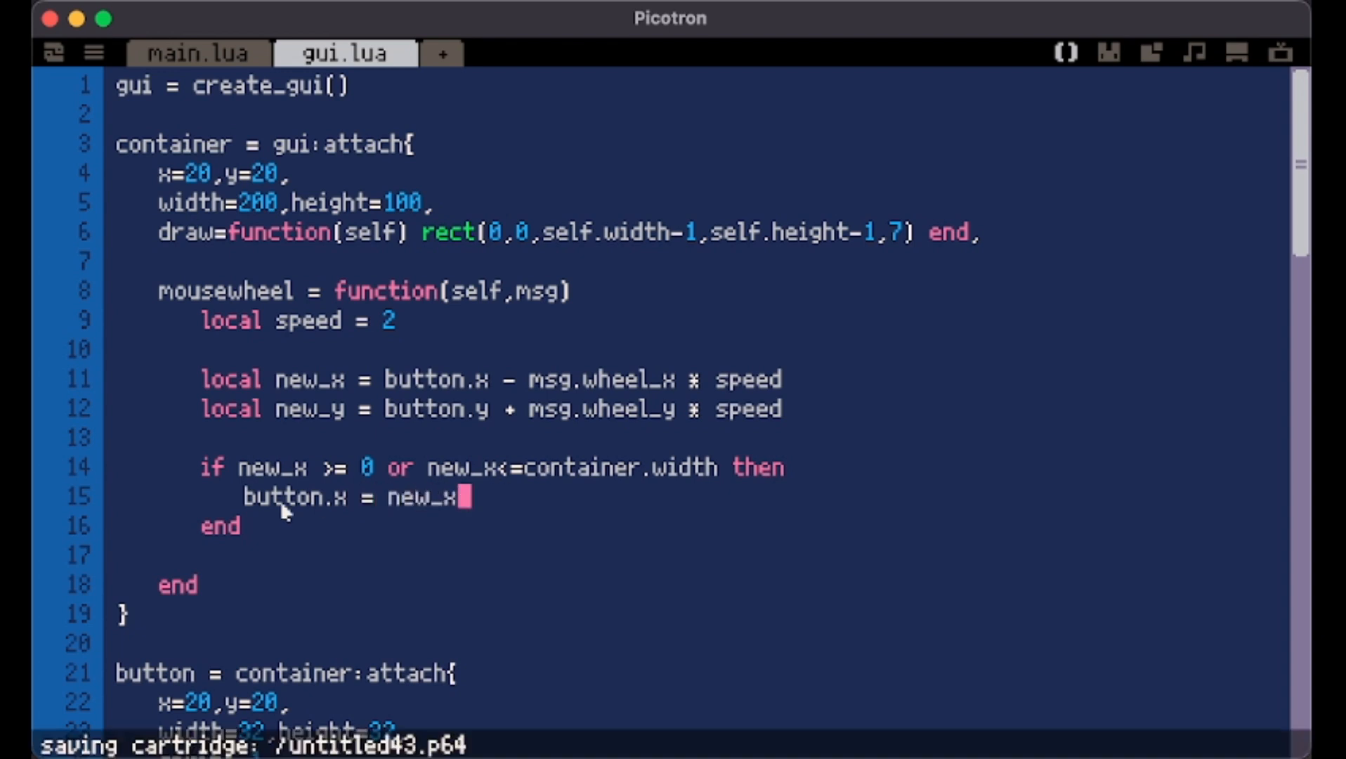
Duplicate the bounds check for new_y against container.height and button.y, then run the cart
{"action": "left_click_drag", "start_coordinate": [244, 529], "coordinate": [210, 470]}
{"action": "key", "text": "ctrl+c"}
{"action": "left_click", "coordinate": [296, 532]}
{"action": "key", "text": "Return"}
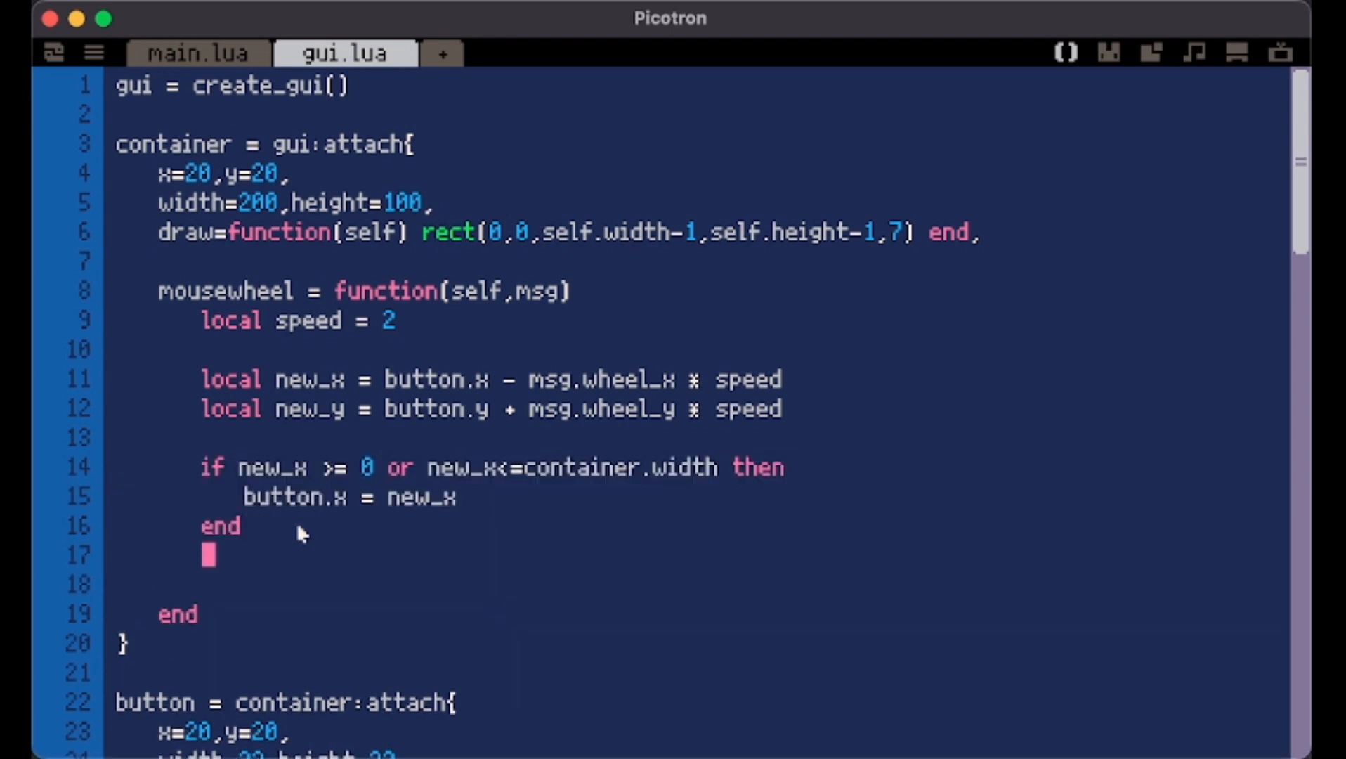
{"action": "key", "text": "ctrl+v"}
{"action": "left_click", "coordinate": [308, 556]}
{"action": "key", "text": "BackSpace"}
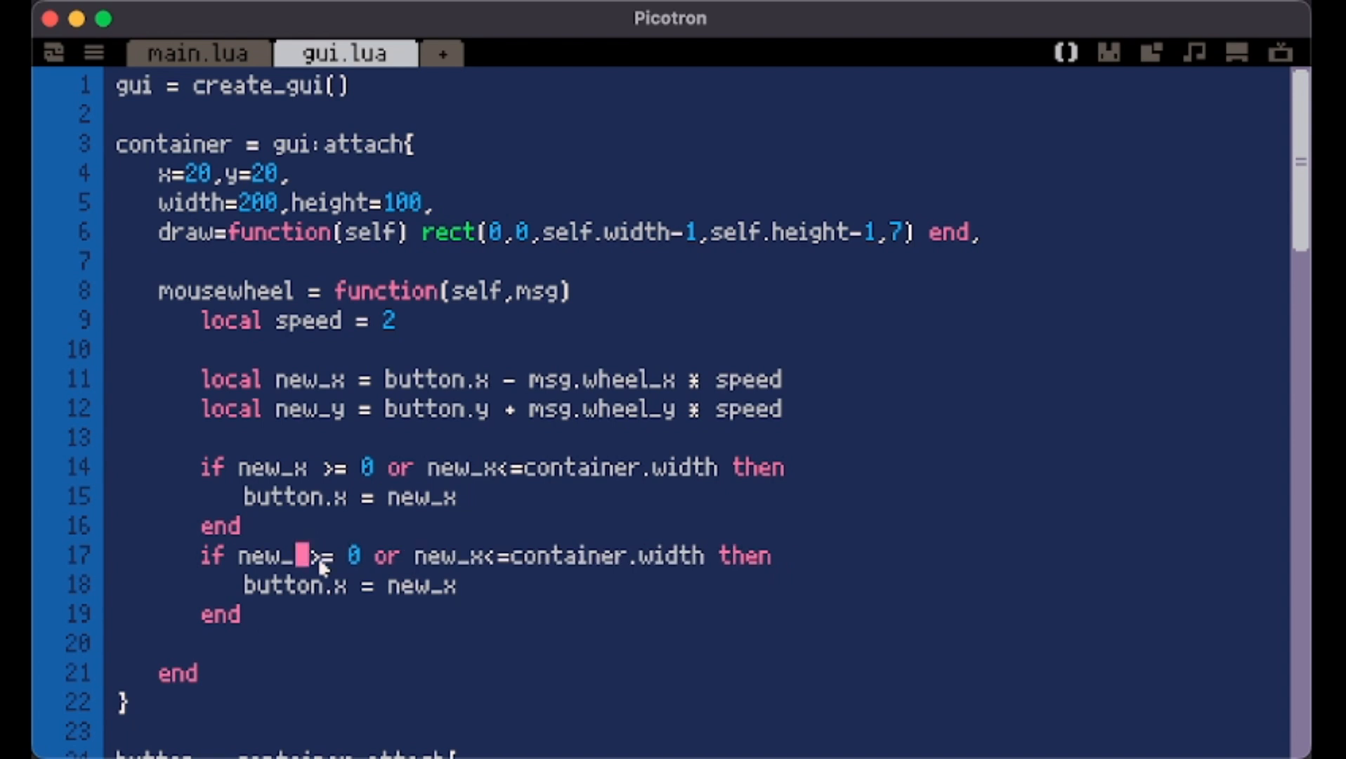
{"action": "type", "text": "y"}
{"action": "left_click", "coordinate": [497, 556]}
{"action": "key", "text": "BackSpace"}
{"action": "type", "text": "y"}
{"action": "double_click", "coordinate": [673, 556]}
{"action": "type", "text": "height"}
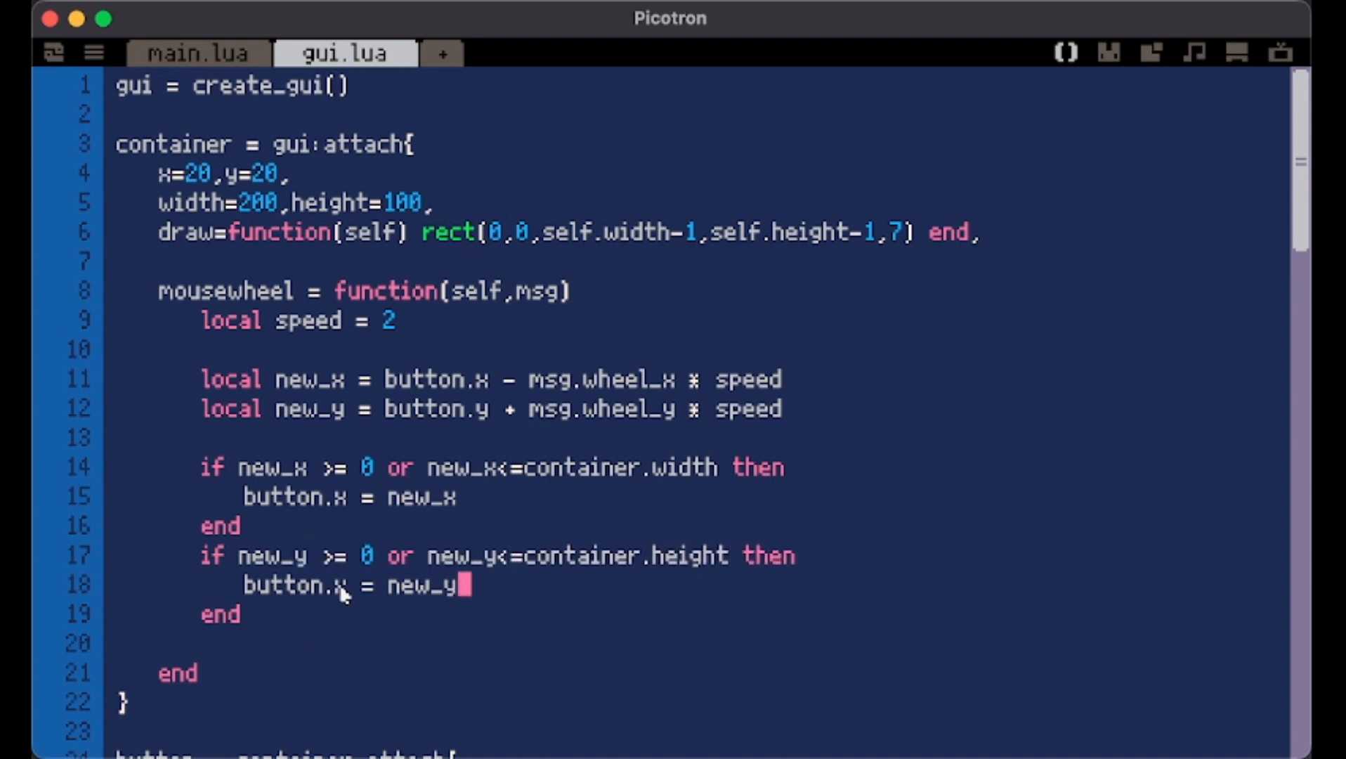
{"action": "left_click", "coordinate": [353, 585]}
{"action": "key", "text": "BackSpace"}
{"action": "type", "text": "y"}
{"action": "key", "text": "ctrl+r"}
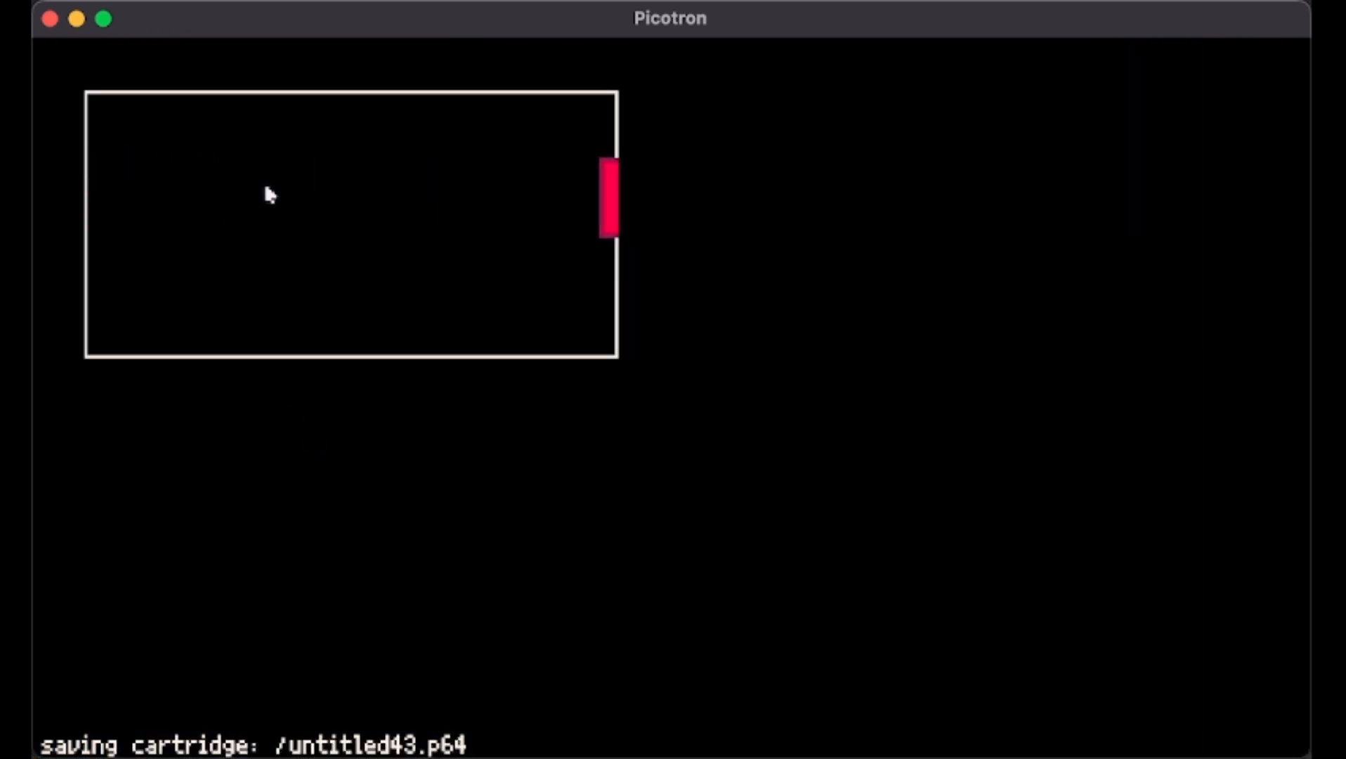
Replace 'or' with 'and' in both bounds conditions and test the limits
{"action": "key", "text": "Escape"}
{"action": "double_click", "coordinate": [396, 468]}
{"action": "type", "text": "and"}
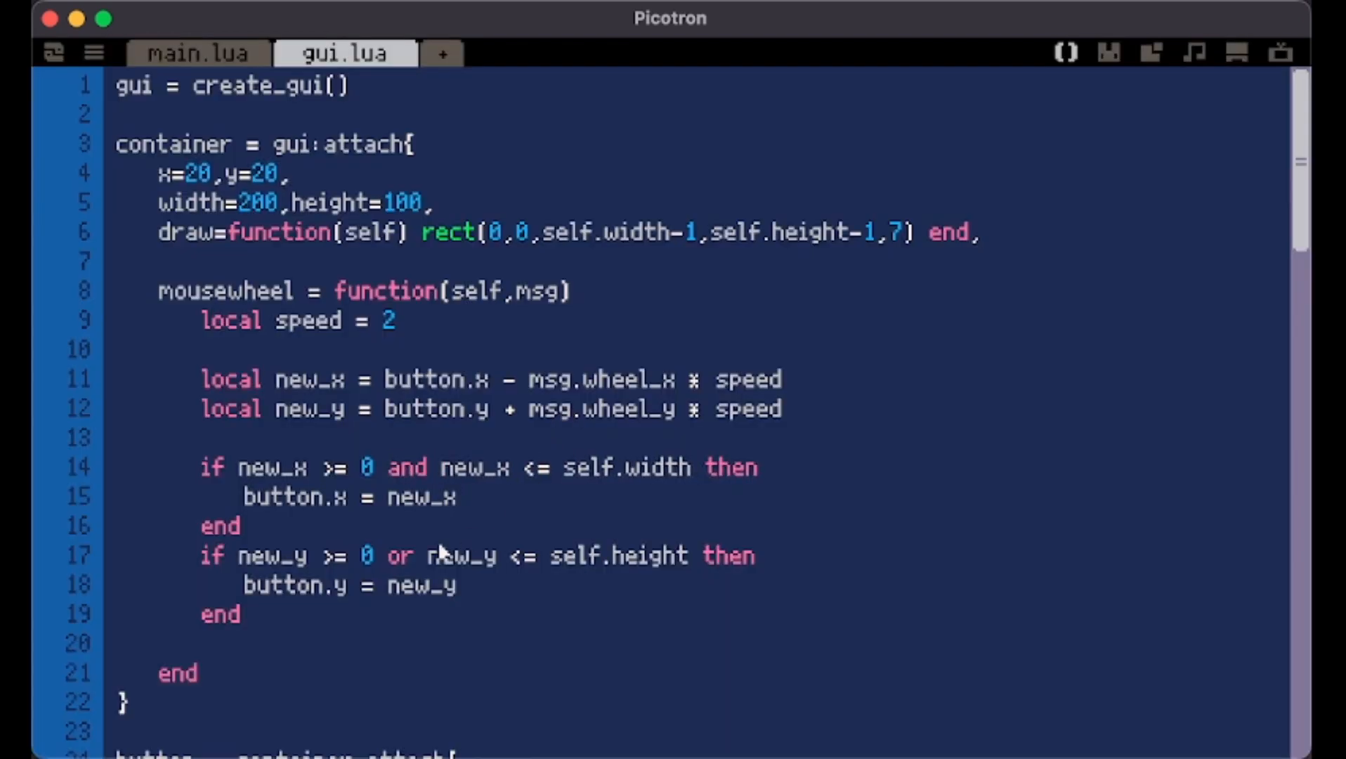
{"action": "double_click", "coordinate": [401, 555]}
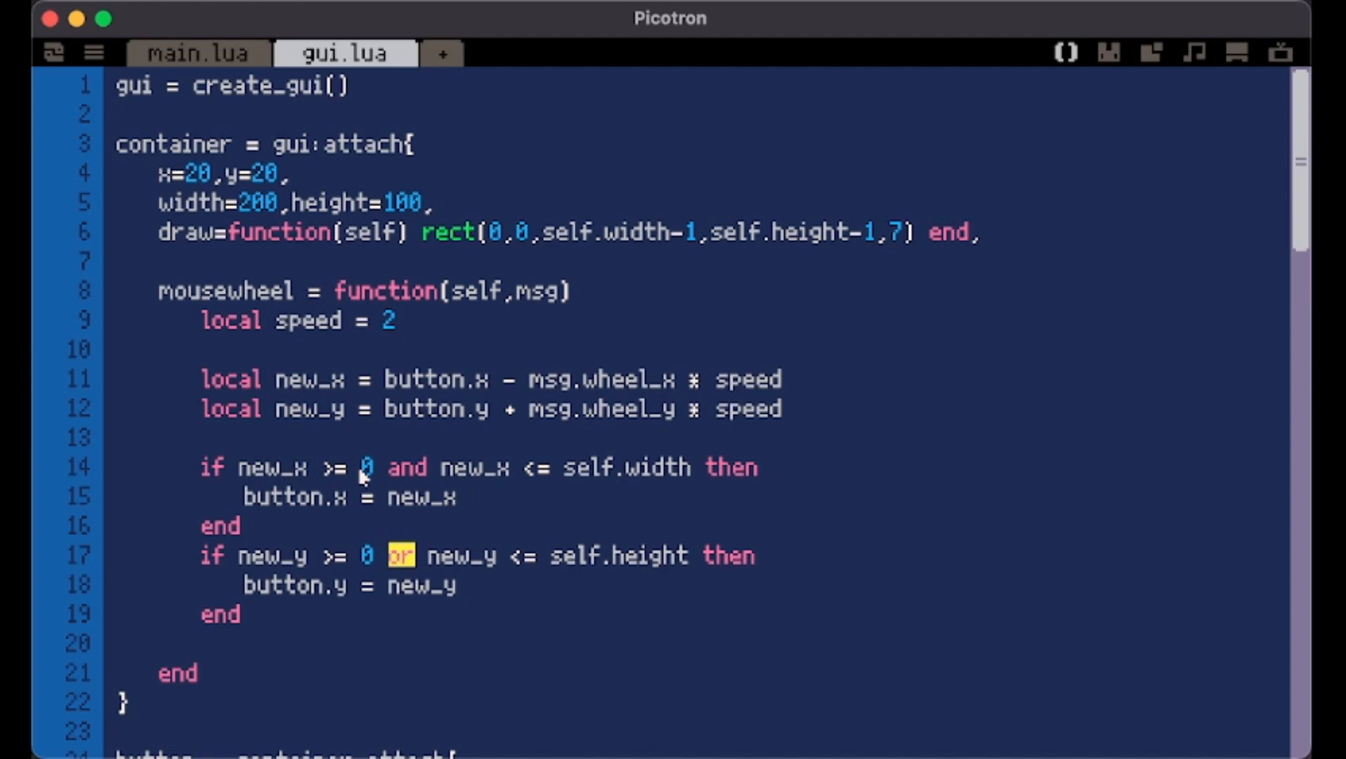
{"action": "type", "text": "and"}
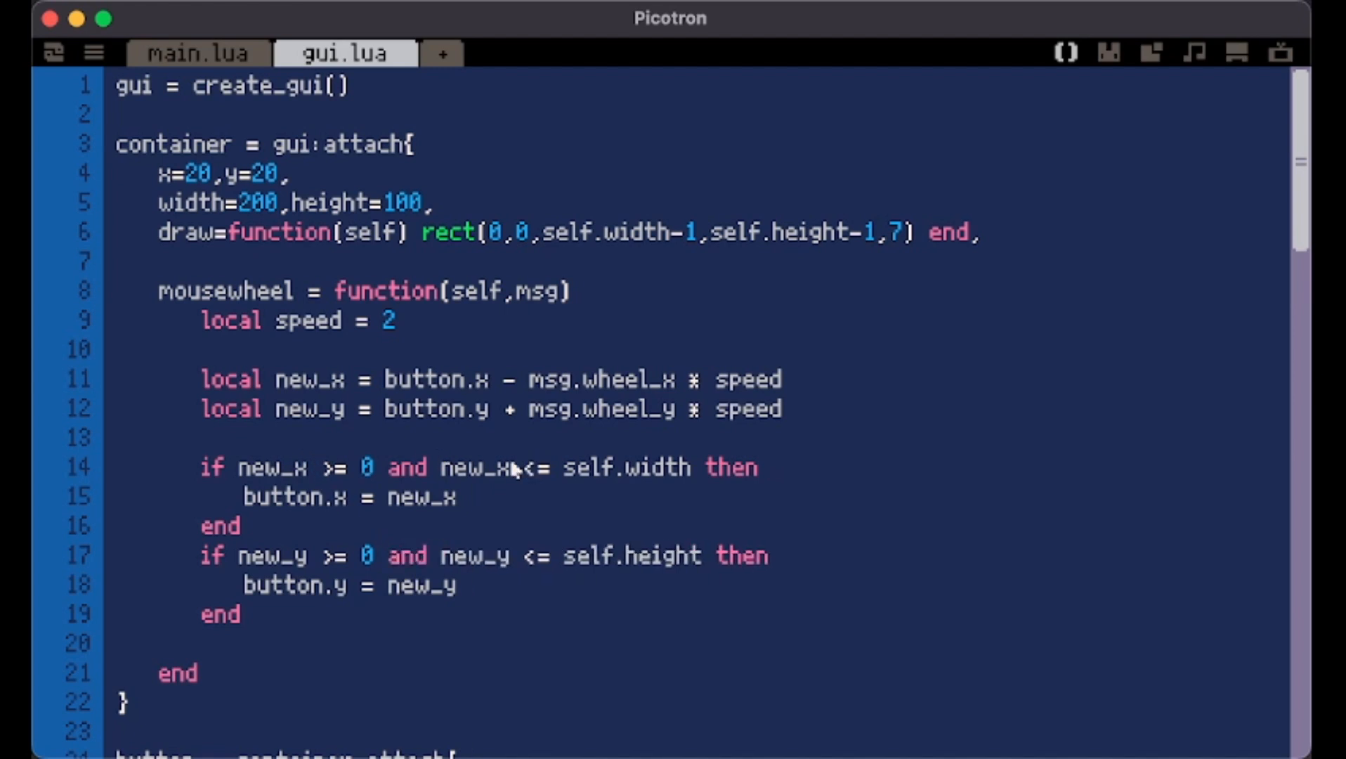
{"action": "key", "text": "ctrl+s"}
{"action": "key", "text": "ctrl+r"}
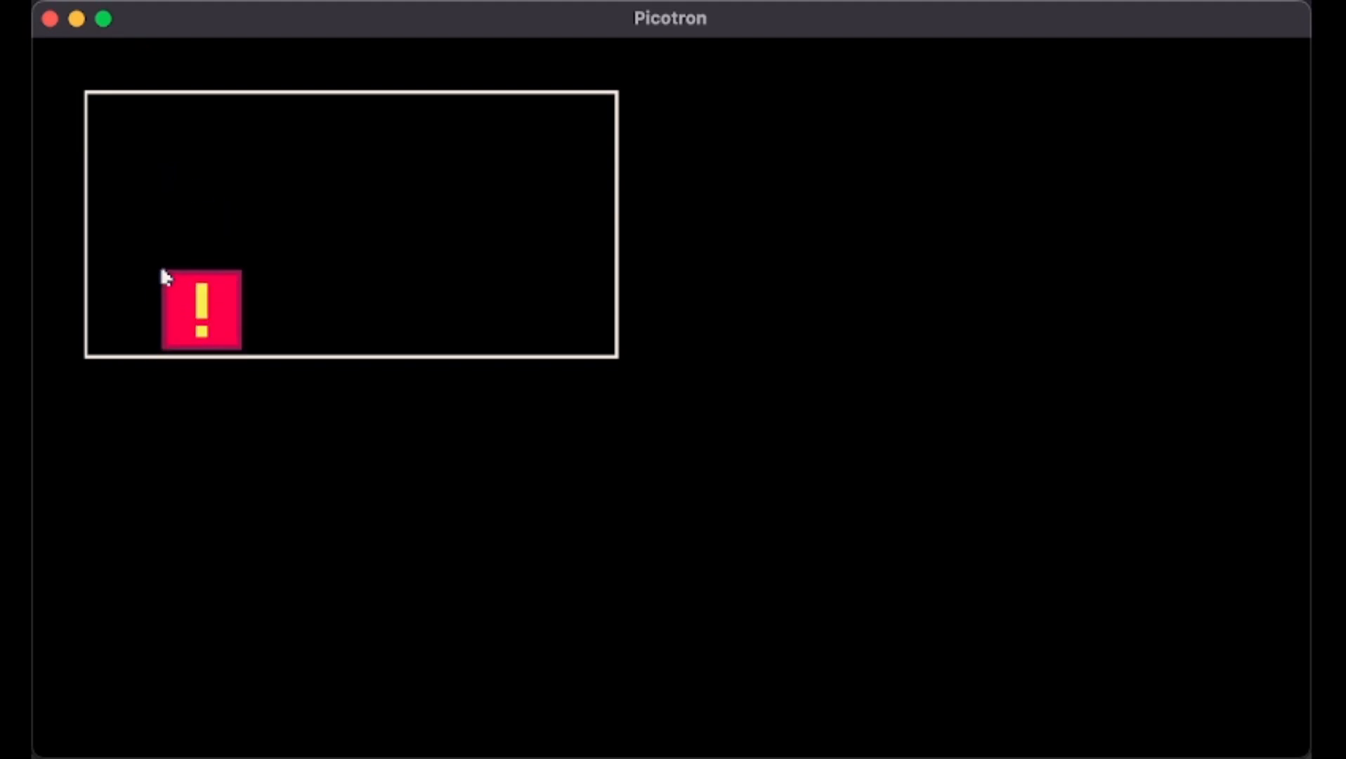
Subtract button.width from self.width and button.height from self.height in the checks
{"action": "key", "text": "Escape"}
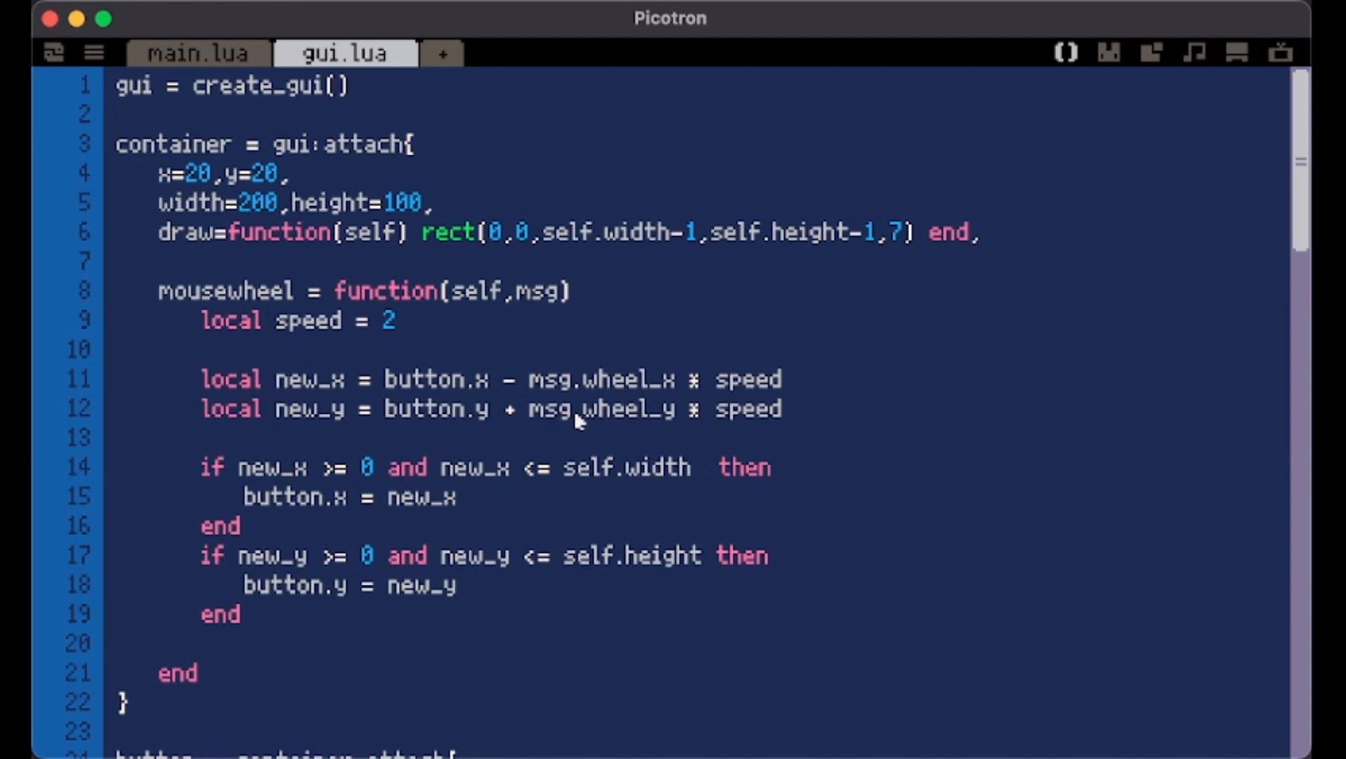
{"action": "left_click", "coordinate": [694, 468]}
{"action": "type", "text": "- button.width"}
{"action": "left_click", "coordinate": [707, 555]}
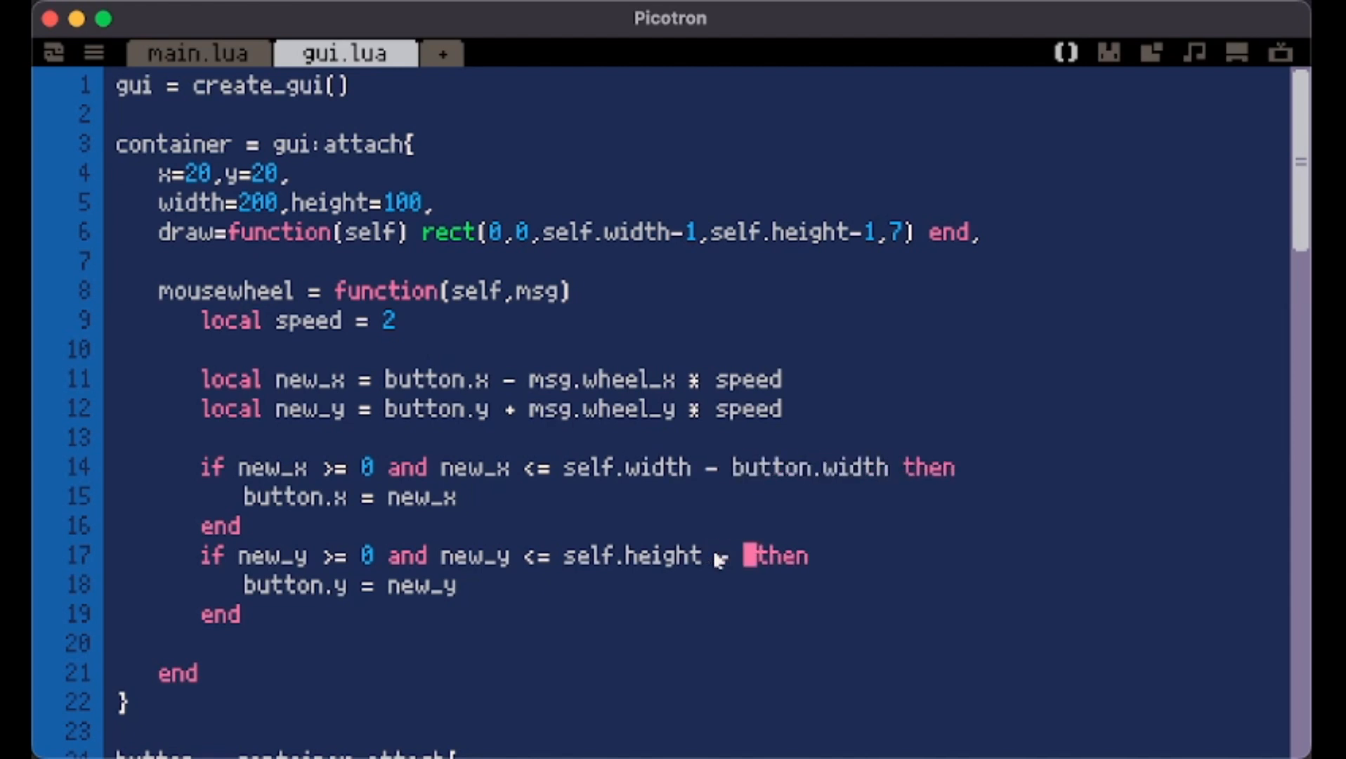
{"action": "type", "text": "button.height"}
Save and run the cart to confirm the button stays clamped inside the container
{"action": "key", "text": "ctrl+s"}
{"action": "key", "text": "ctrl+r"}
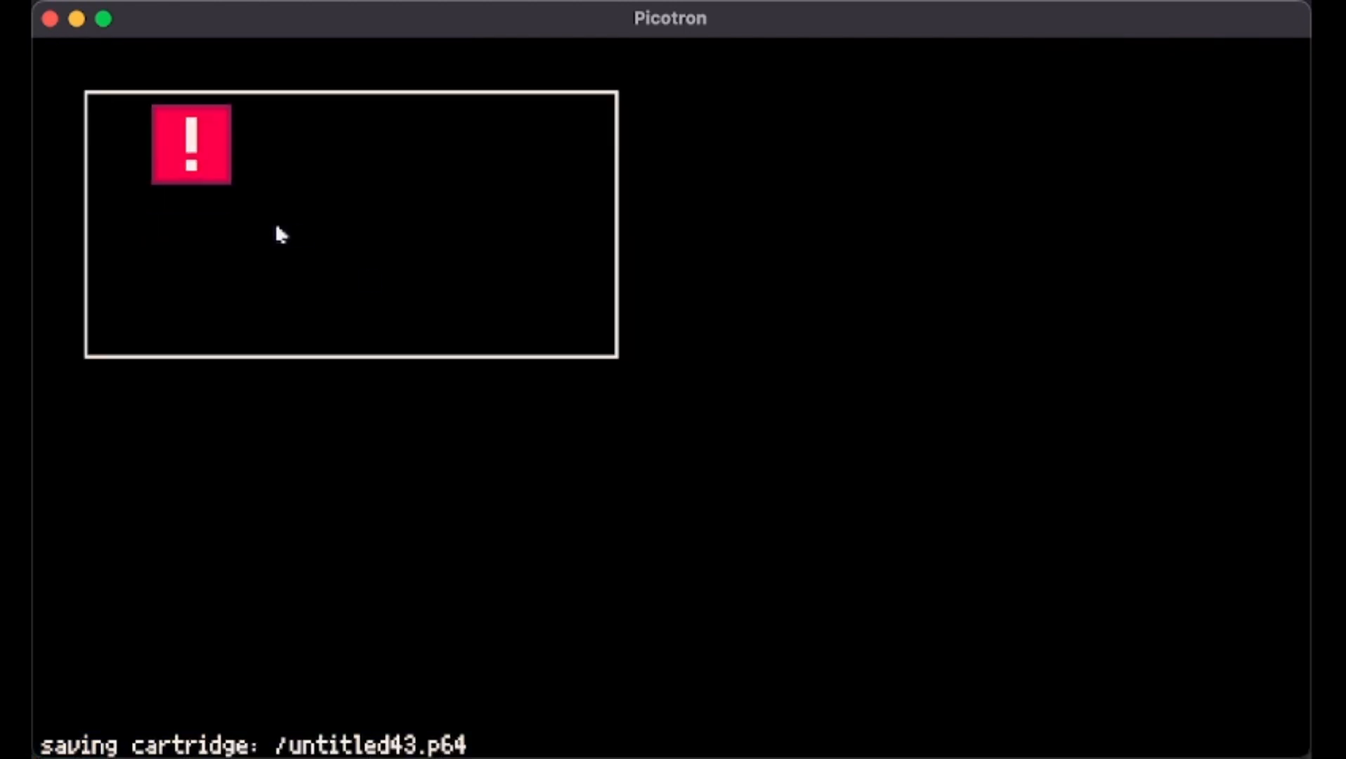